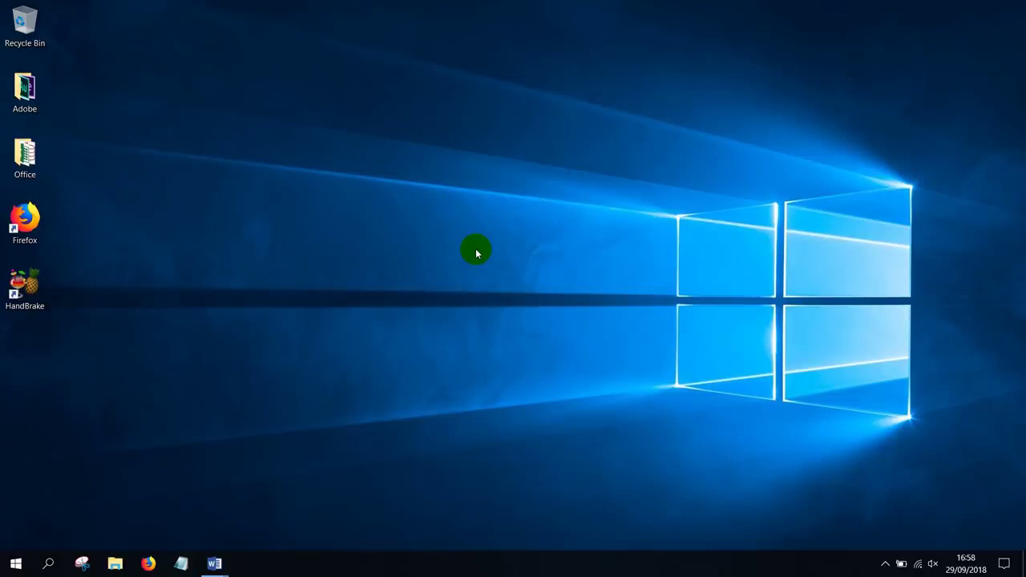
Switch to Word and skim the SKRIPSI - Jadi document from the cover through BAB I for its page numbering.
key(alt+Tab)
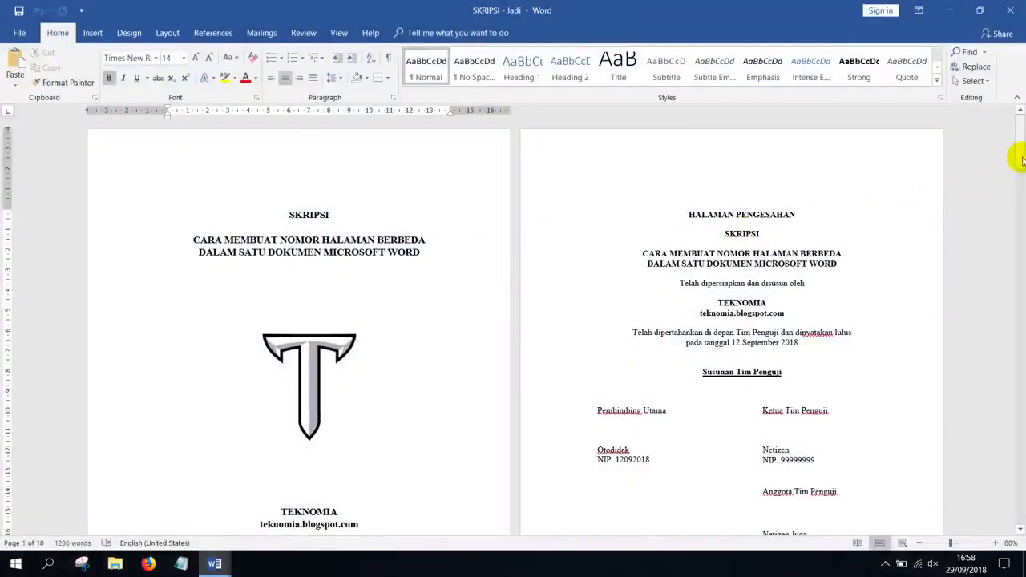
scroll(973, 165, down, 5)
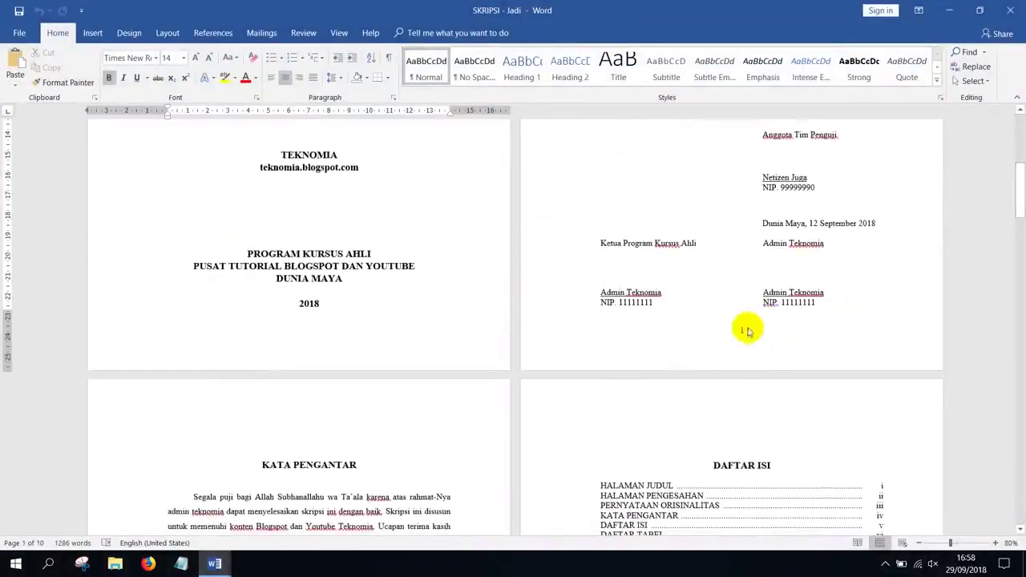
scroll(746, 332, down, 10)
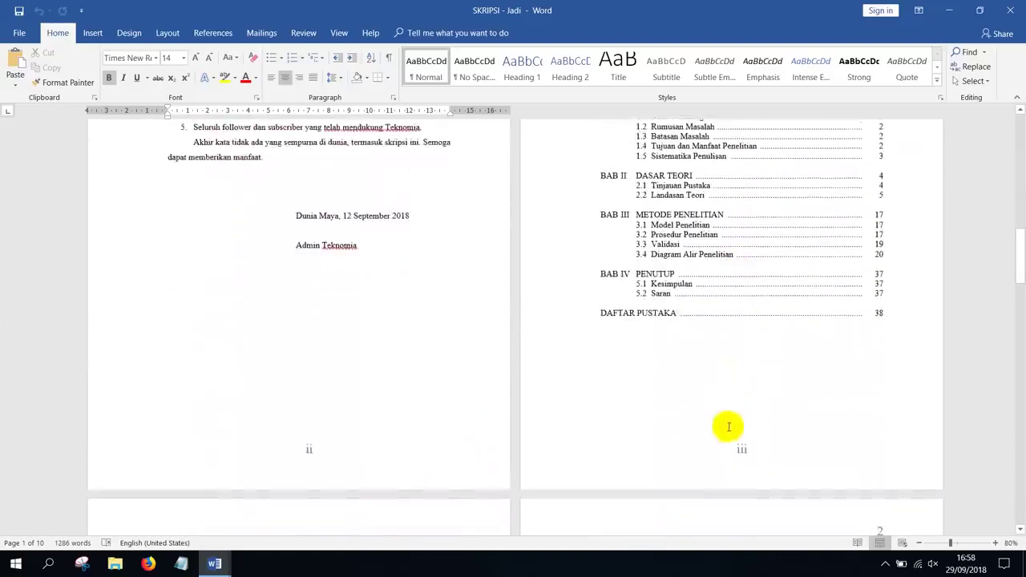
scroll(729, 427, down, 2)
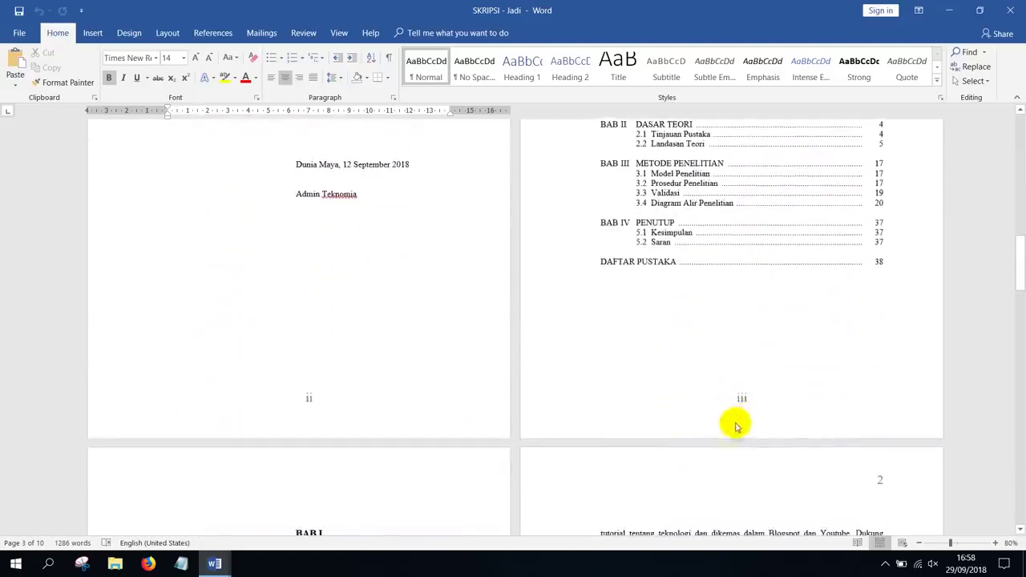
scroll(733, 419, down, 10)
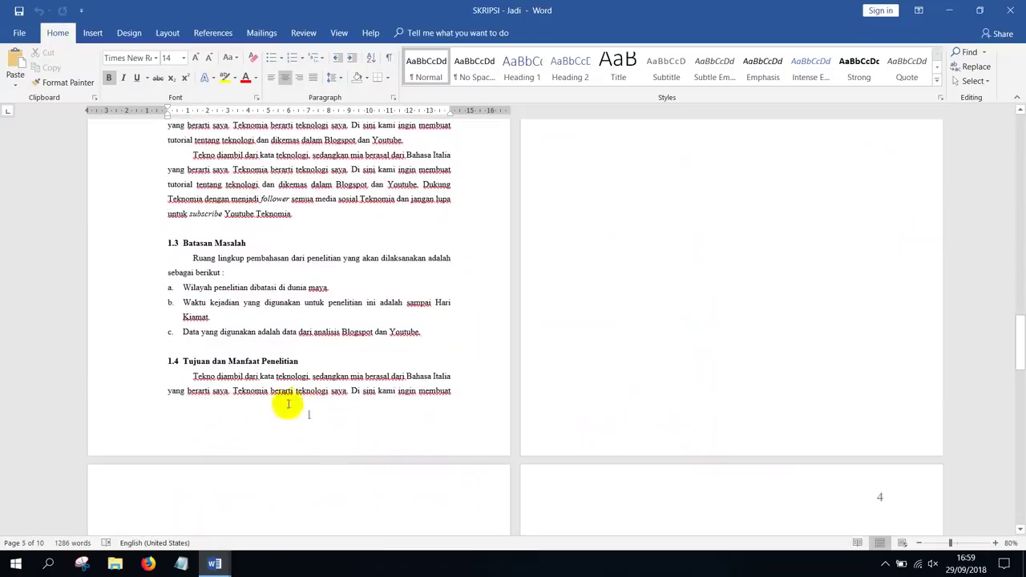
scroll(717, 328, up, 8)
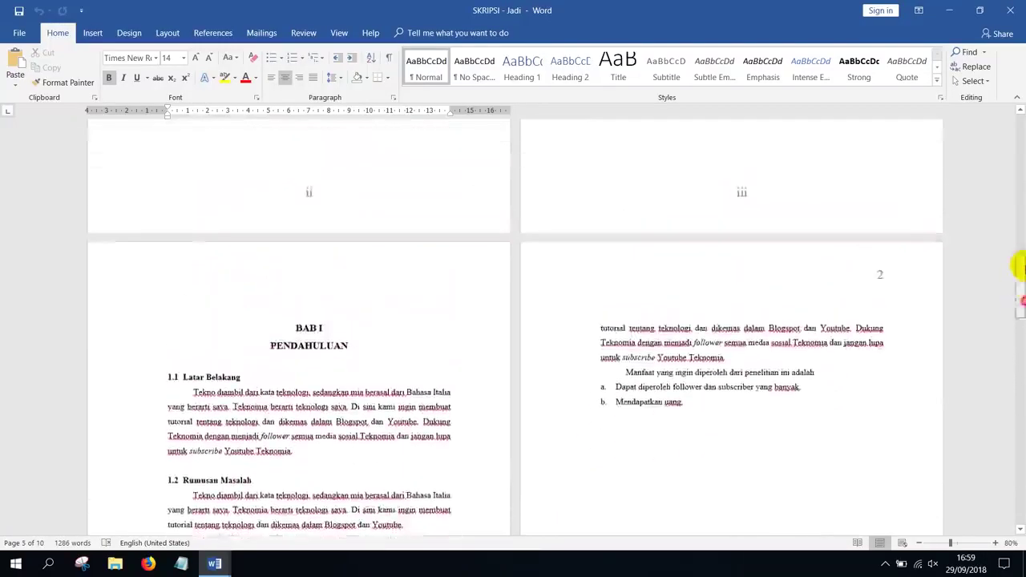
drag(1019, 264, 1019, 126)
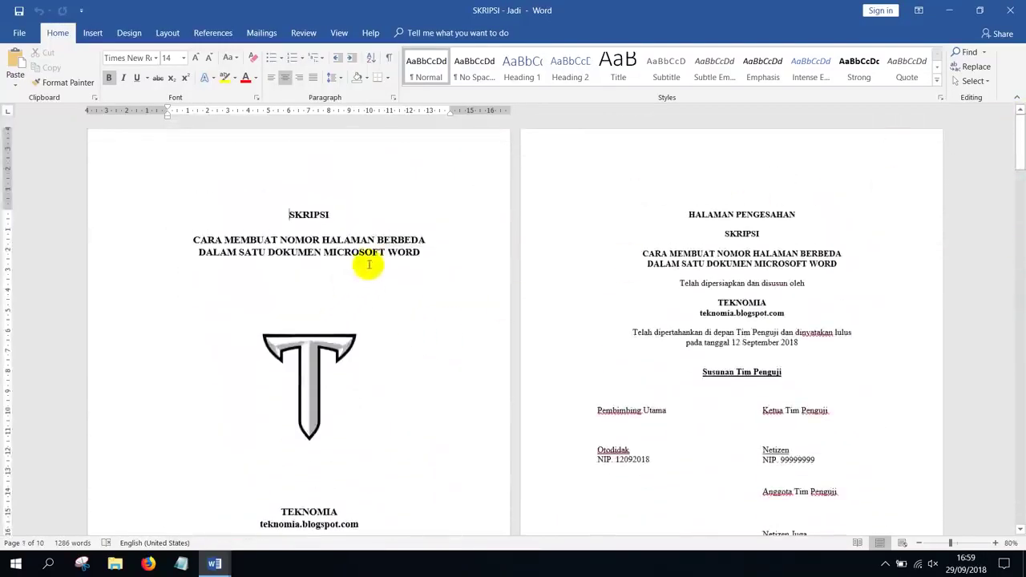
Examine the page numbering of the front matter: cover, HALAMAN PENGESAHAN, KATA PENGANTAR and DAFTAR ISI.
click(293, 212)
scroll(349, 357, down, 5)
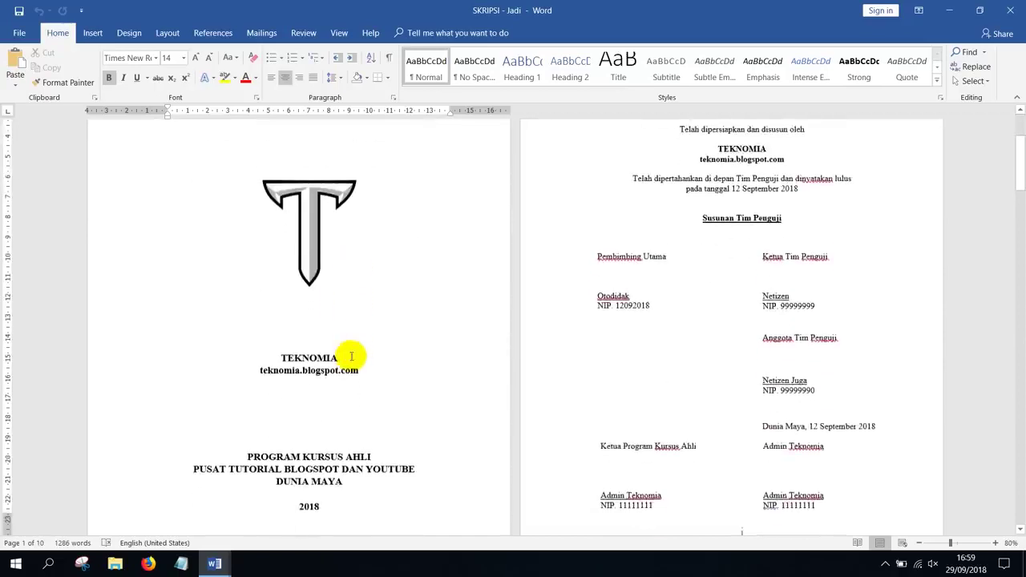
scroll(741, 292, up, 5)
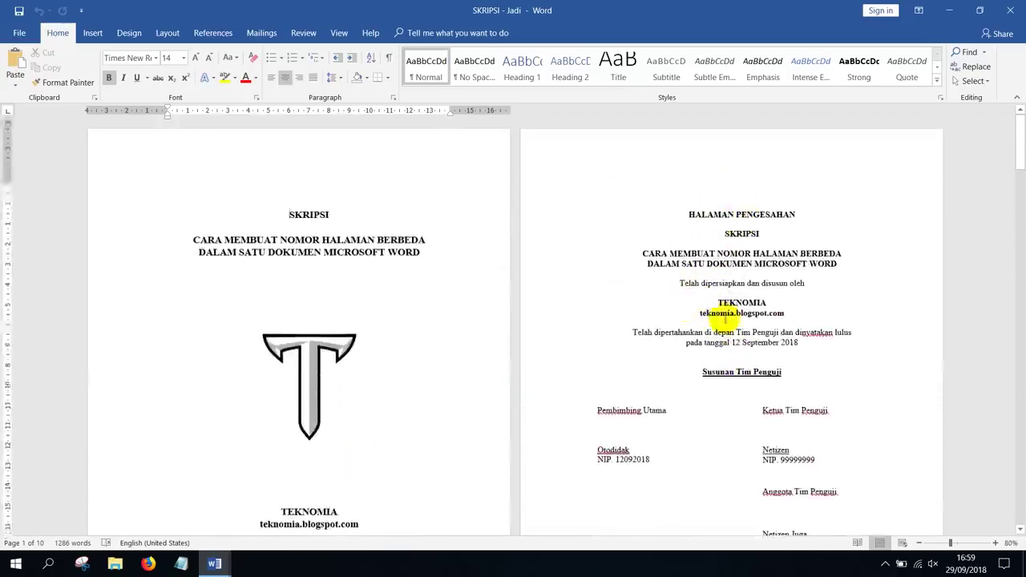
scroll(724, 321, down, 5)
scroll(352, 442, down, 7)
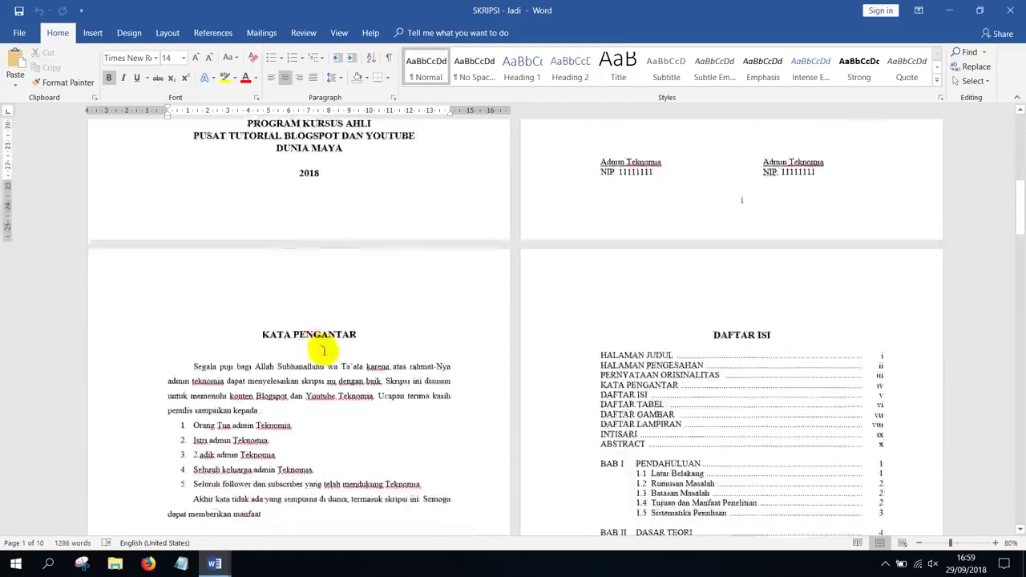
scroll(690, 284, up, 3)
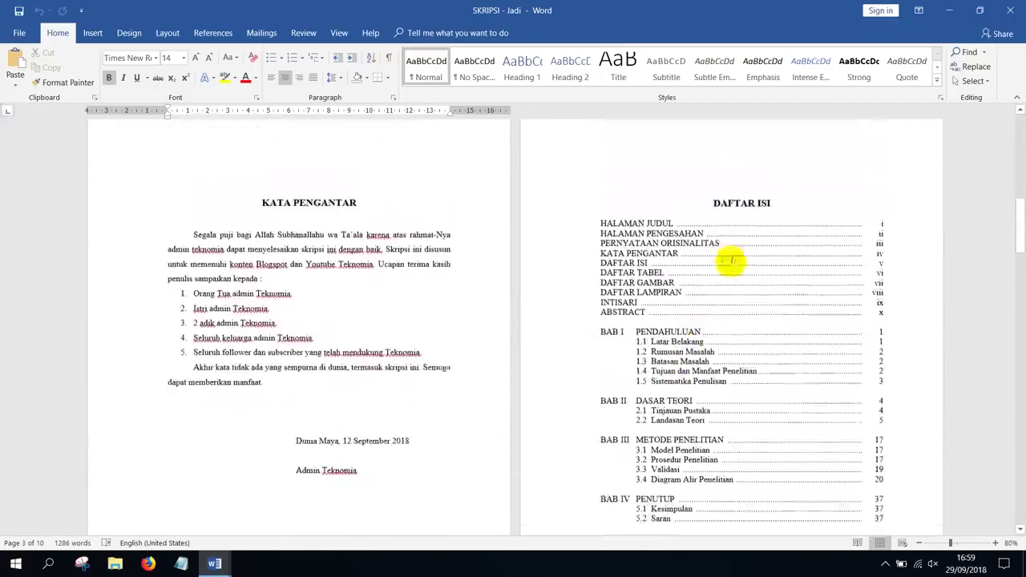
scroll(726, 328, down, 4)
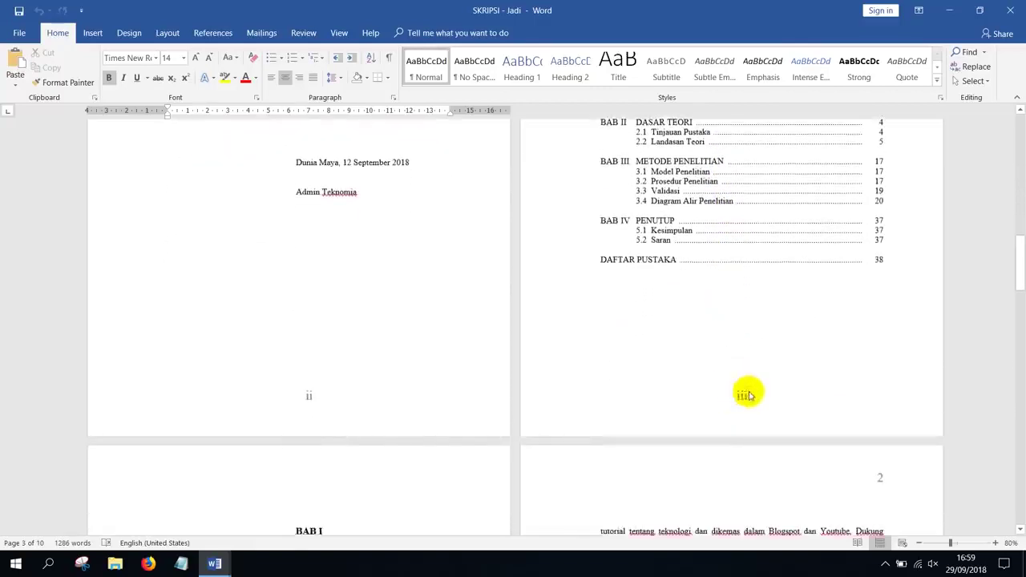
scroll(746, 392, down, 1)
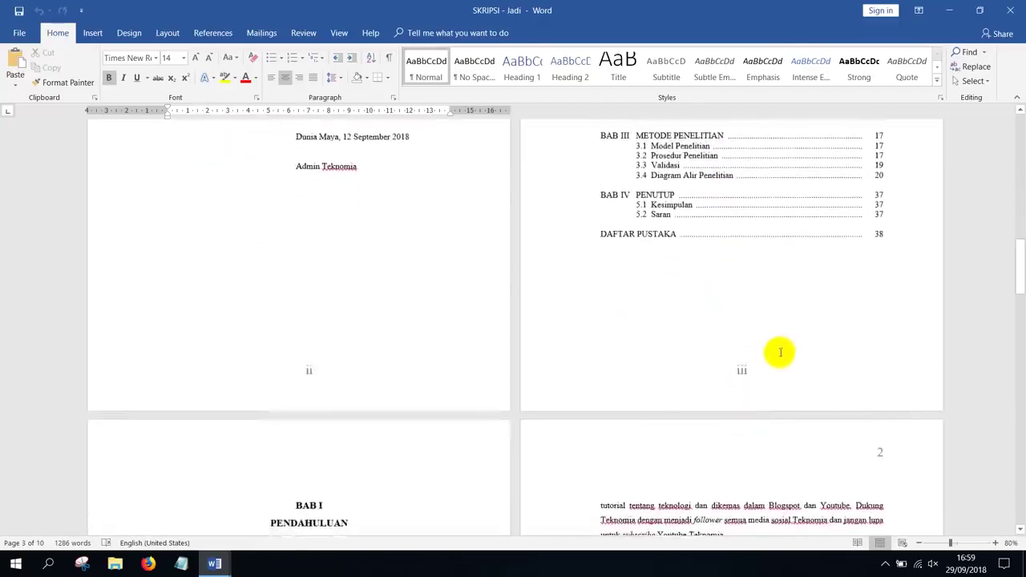
scroll(732, 341, down, 2)
scroll(733, 339, down, 2)
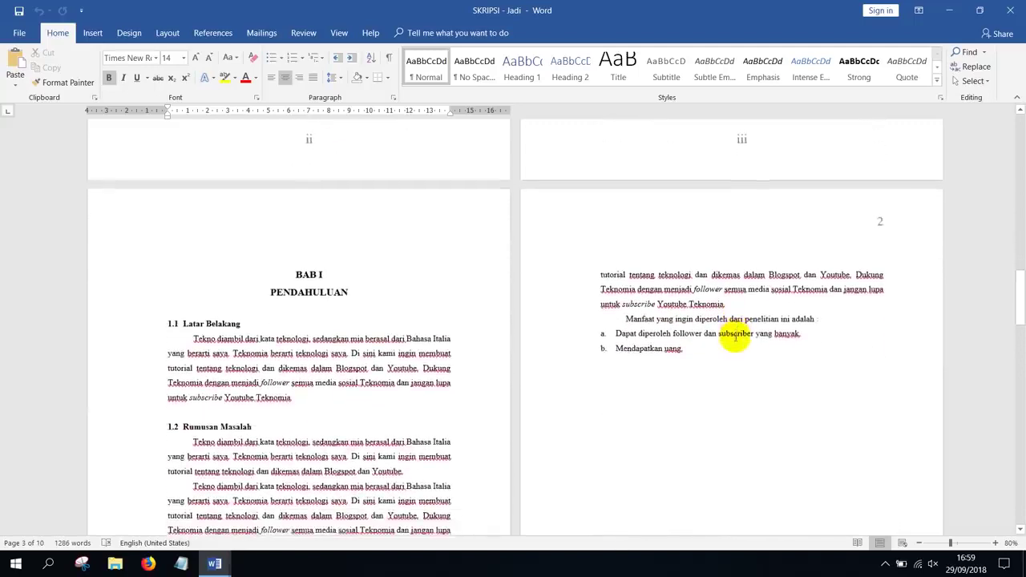
Compare the page number positions on the first and second pages of BAB I PENDAHULUAN.
scroll(733, 339, down, 1)
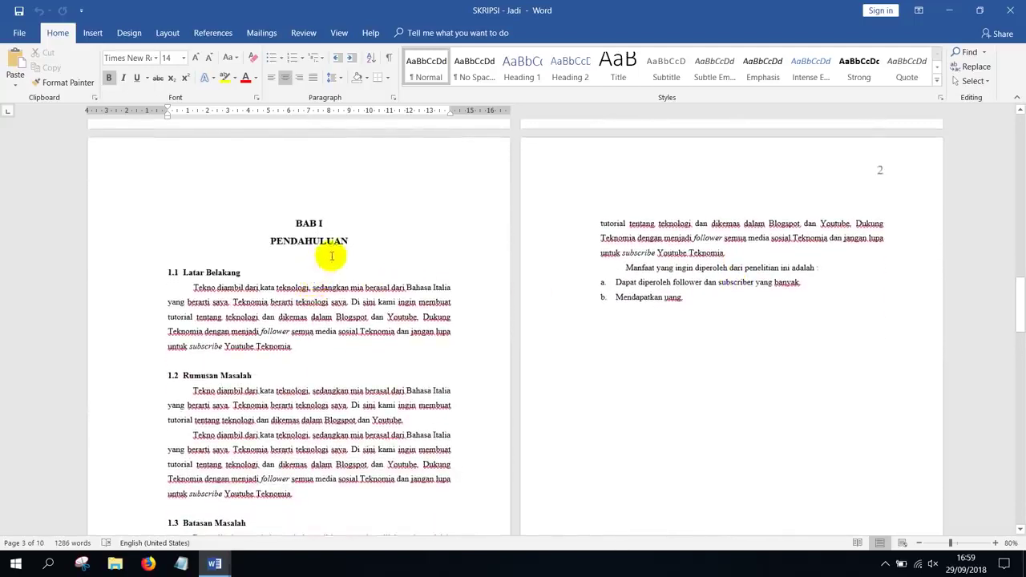
scroll(324, 240, down, 4)
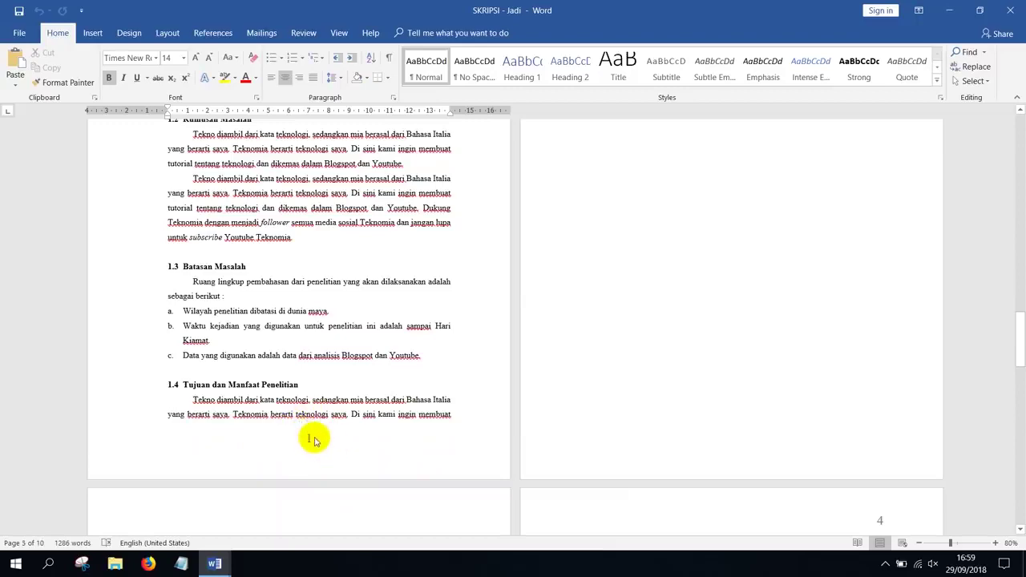
scroll(346, 314, up, 4)
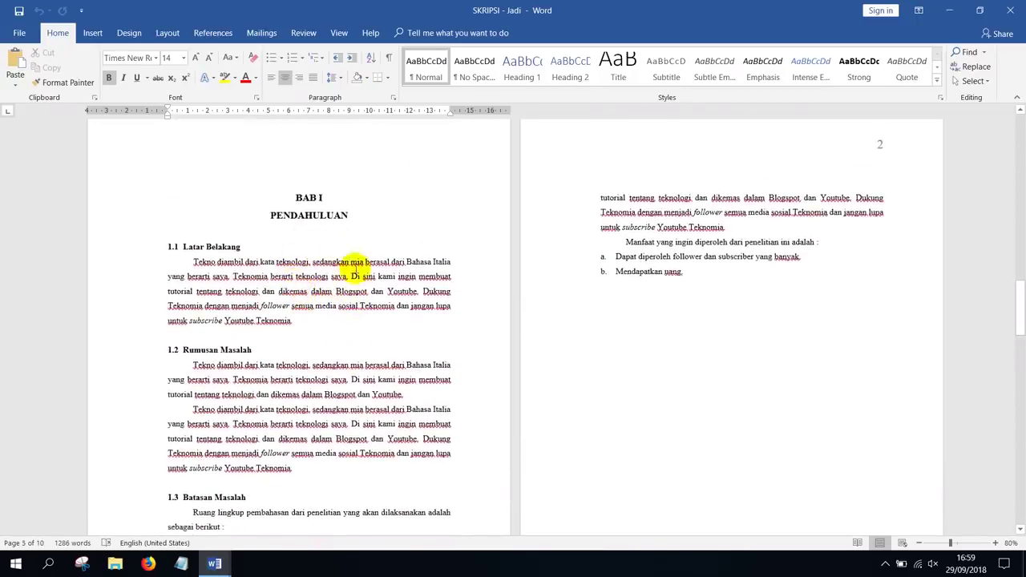
scroll(354, 328, down, 4)
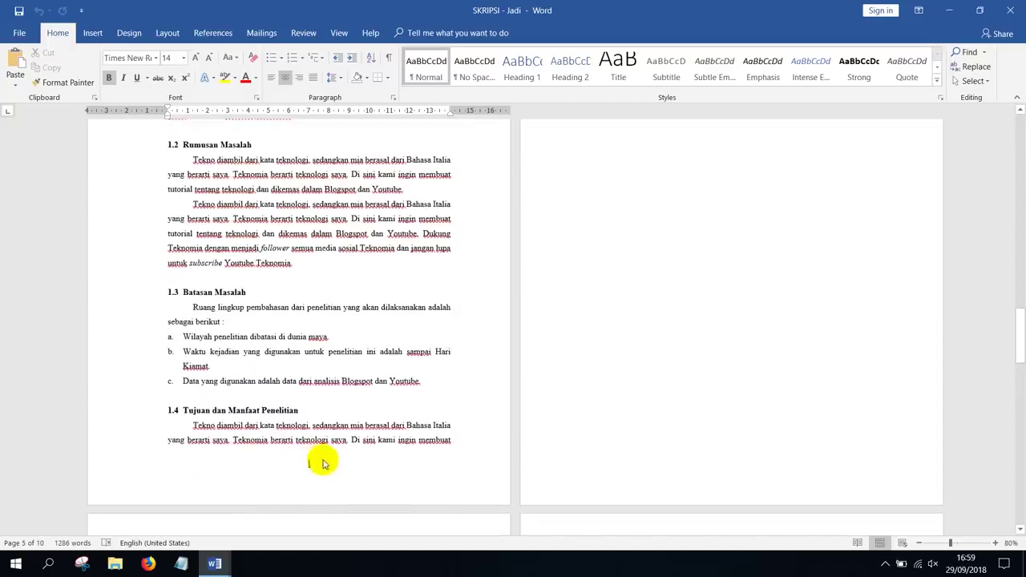
scroll(617, 273, up, 4)
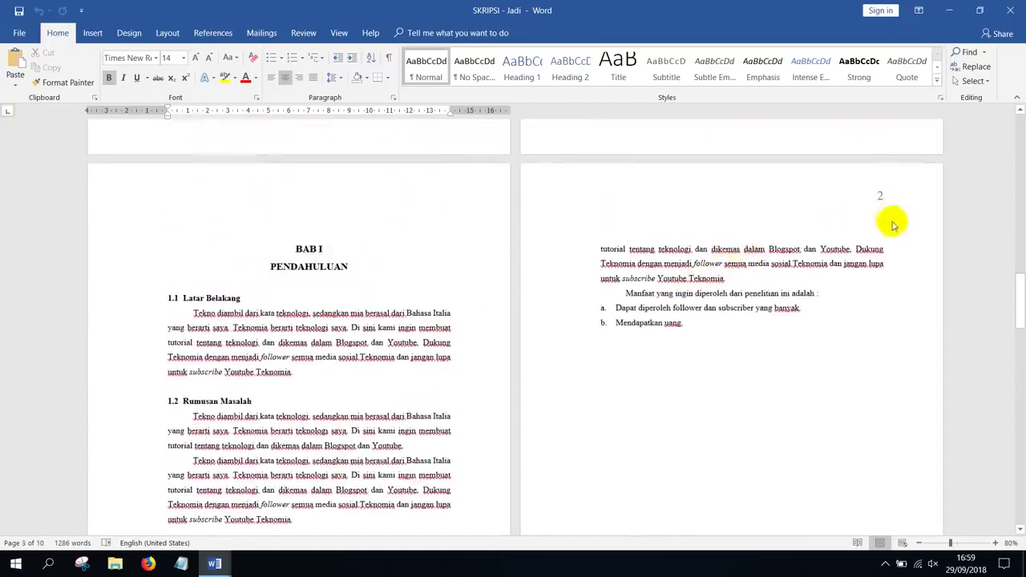
scroll(412, 401, down, 7)
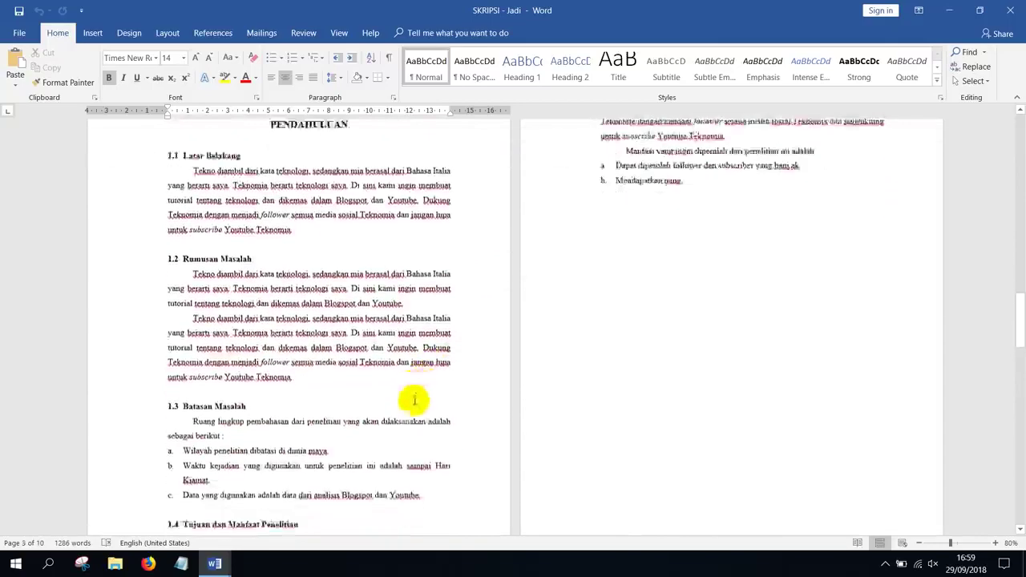
Examine the page number positions in BAB II DASAR TEORI and on the DAFTAR PUSTAKA page.
scroll(406, 395, down, 2)
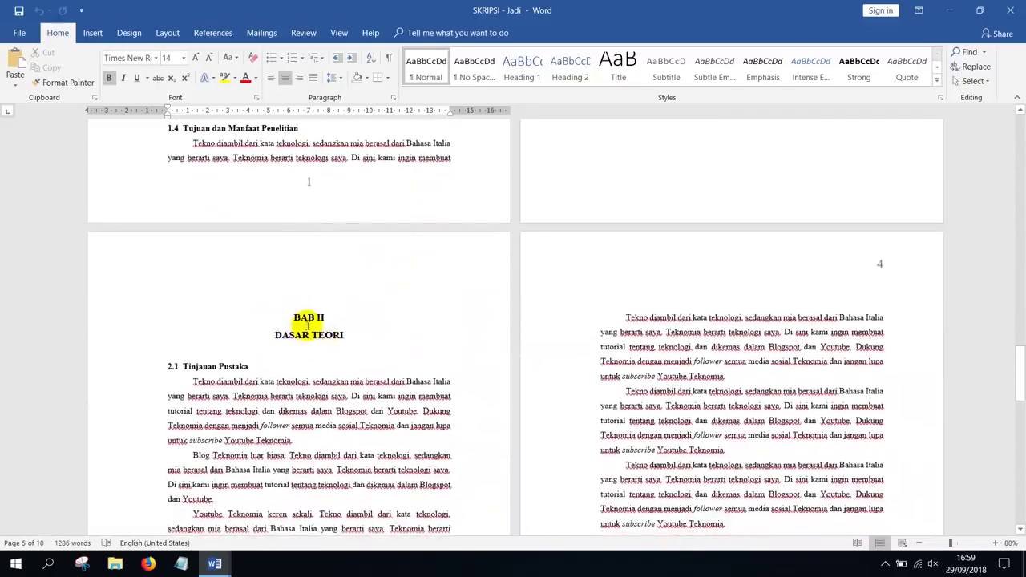
scroll(312, 328, down, 5)
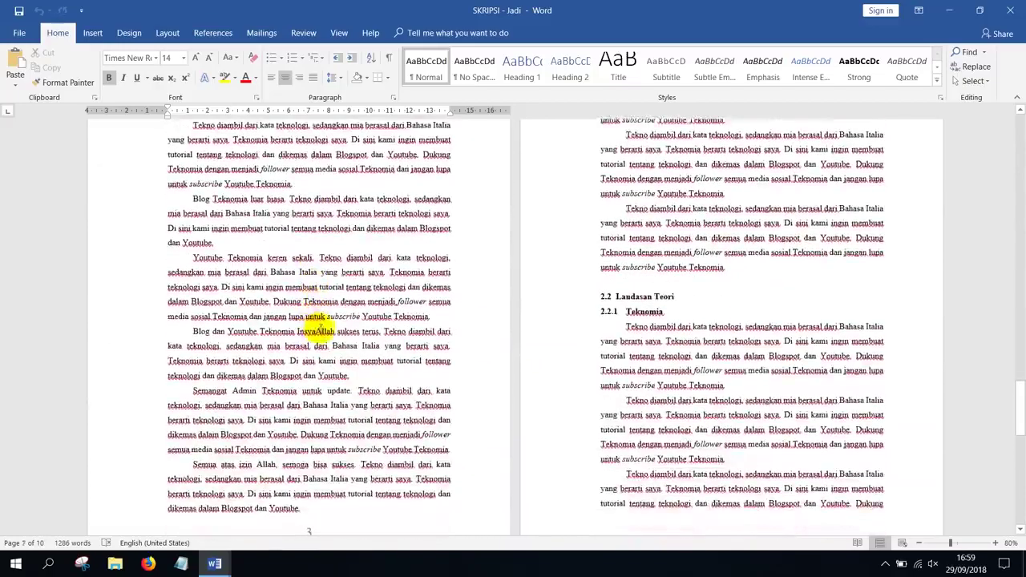
scroll(314, 408, down, 2)
scroll(662, 327, up, 6)
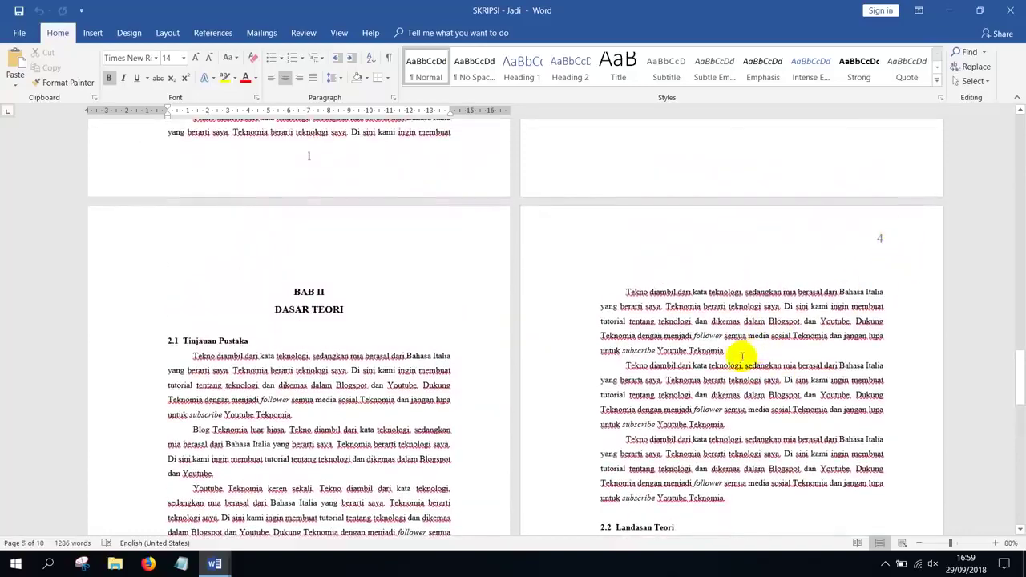
scroll(740, 426, down, 3)
scroll(561, 365, down, 8)
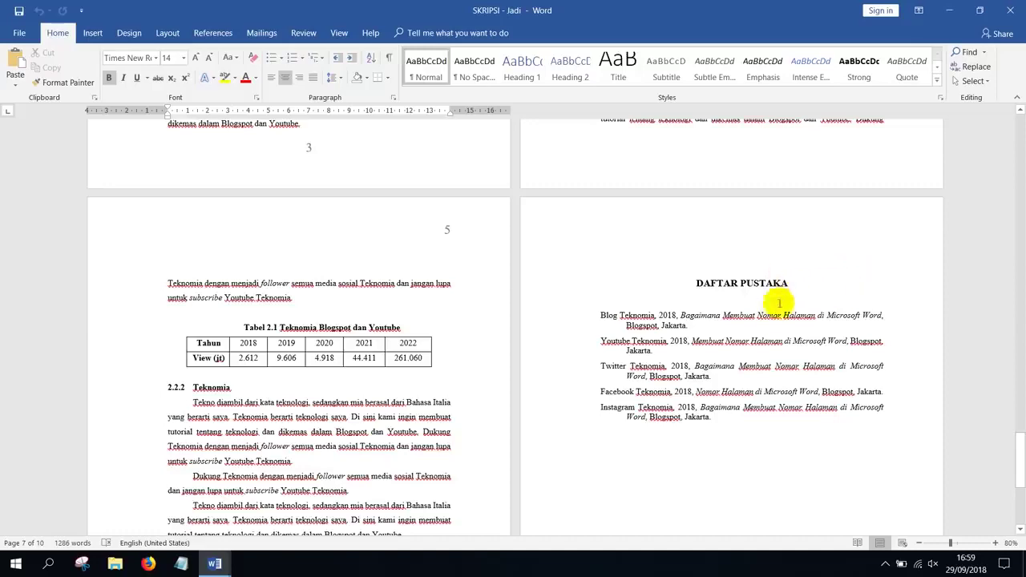
scroll(778, 298, down, 3)
scroll(761, 324, down, 3)
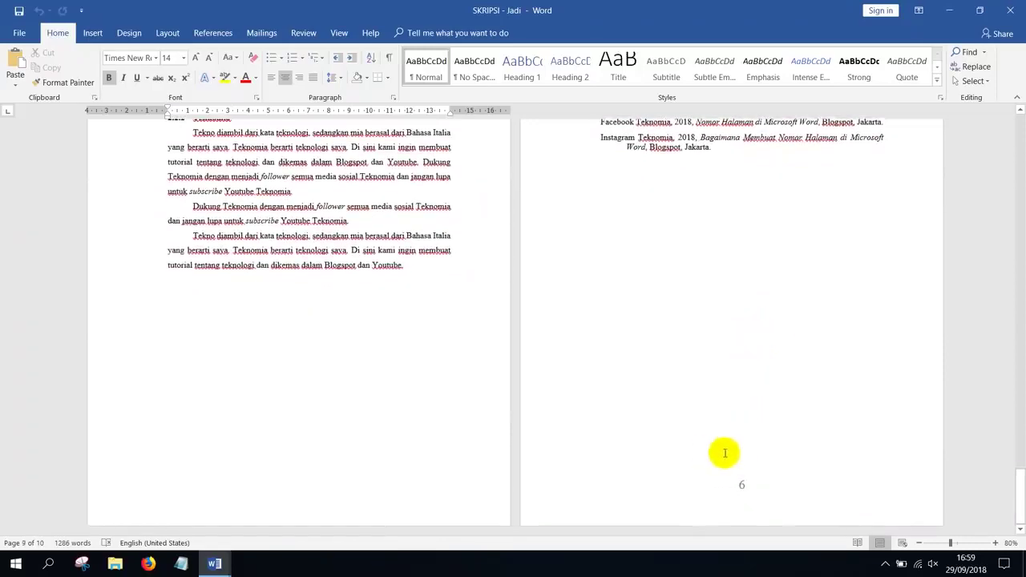
drag(1015, 479, 1019, 125)
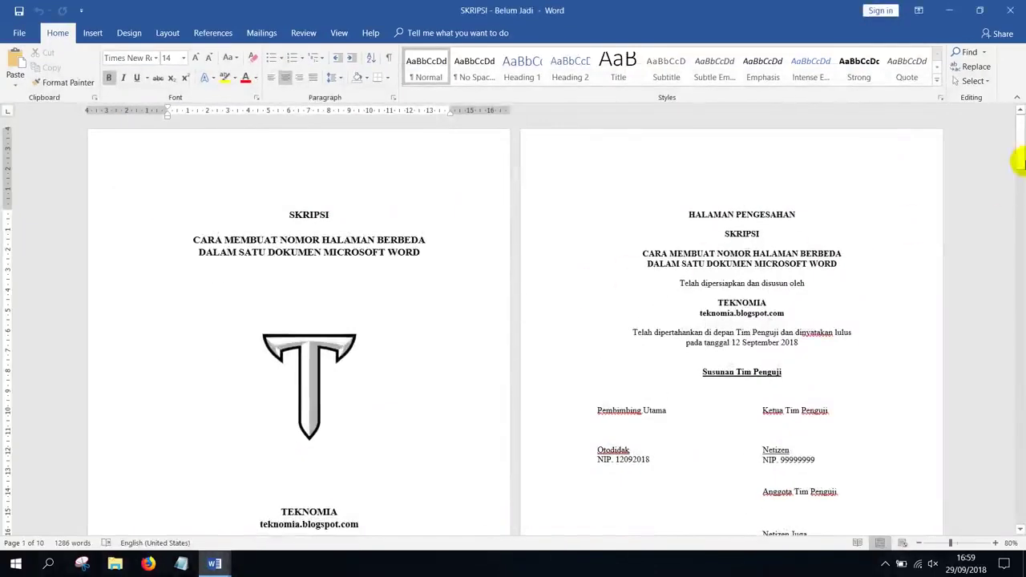
Switch to the SKRIPSI - Belum Jadi document and check the header and footer areas of its opening pages.
drag(1018, 156, 1019, 204)
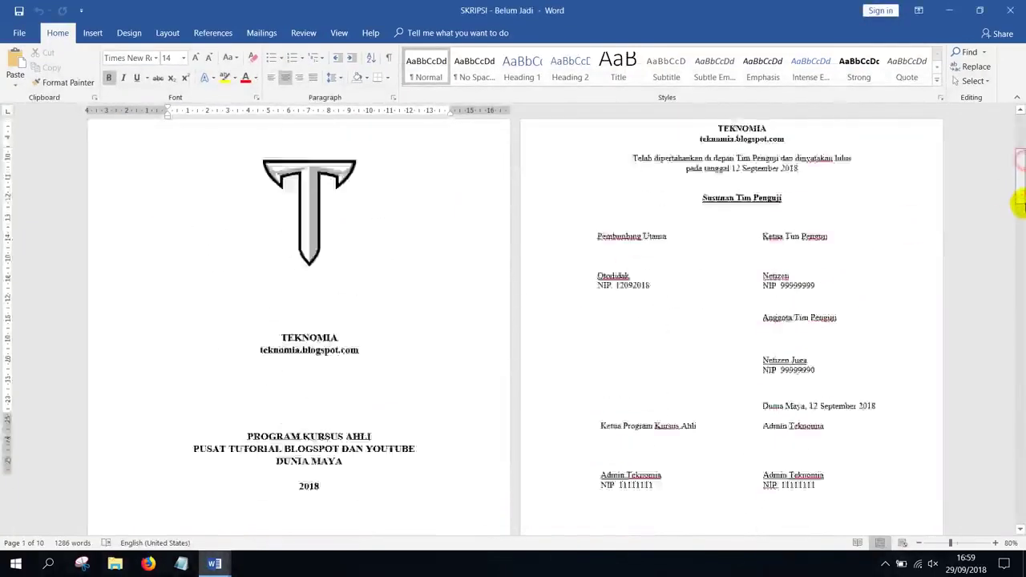
scroll(722, 356, down, 3)
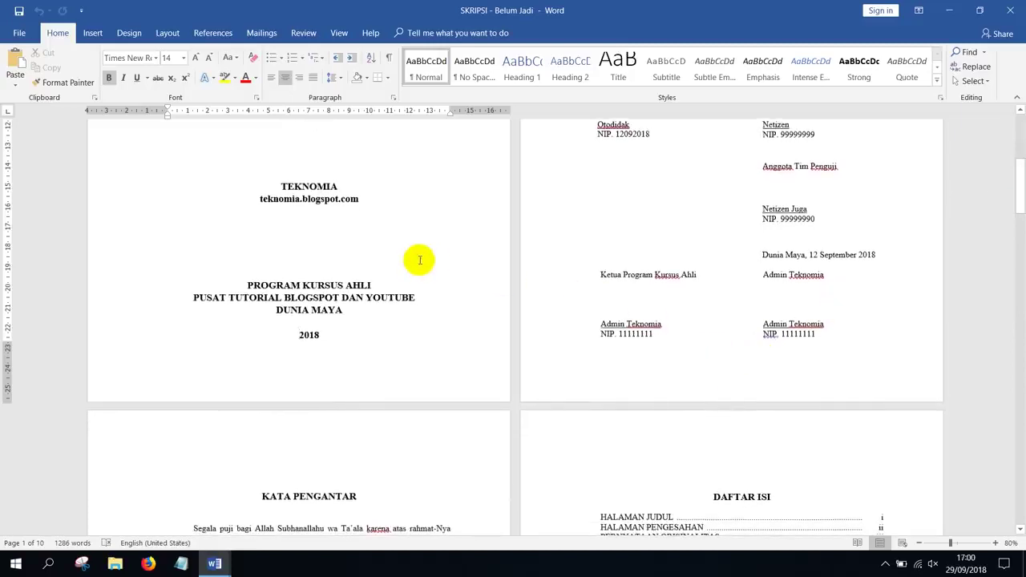
scroll(419, 259, up, 6)
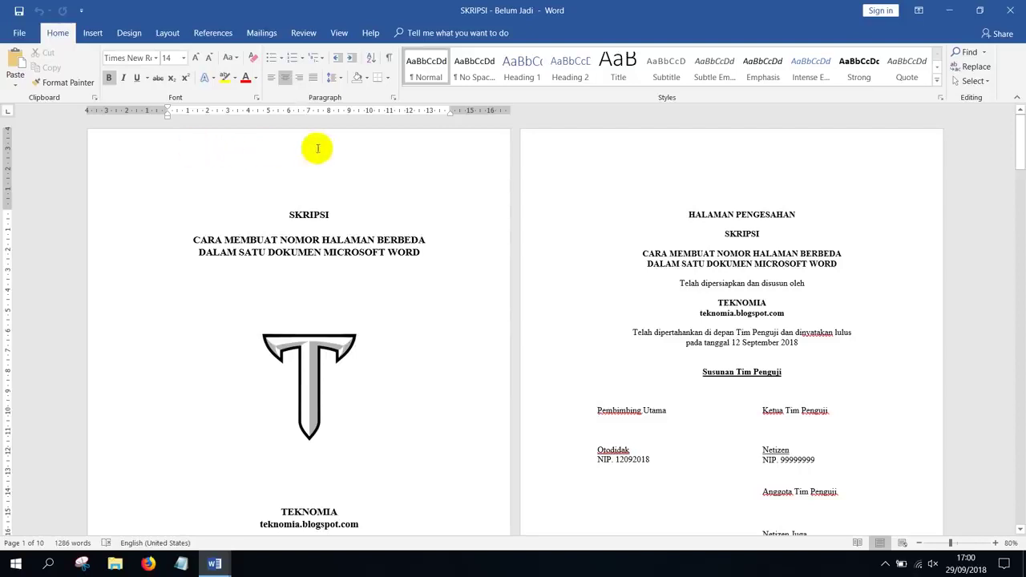
scroll(341, 269, down, 1)
scroll(336, 312, down, 10)
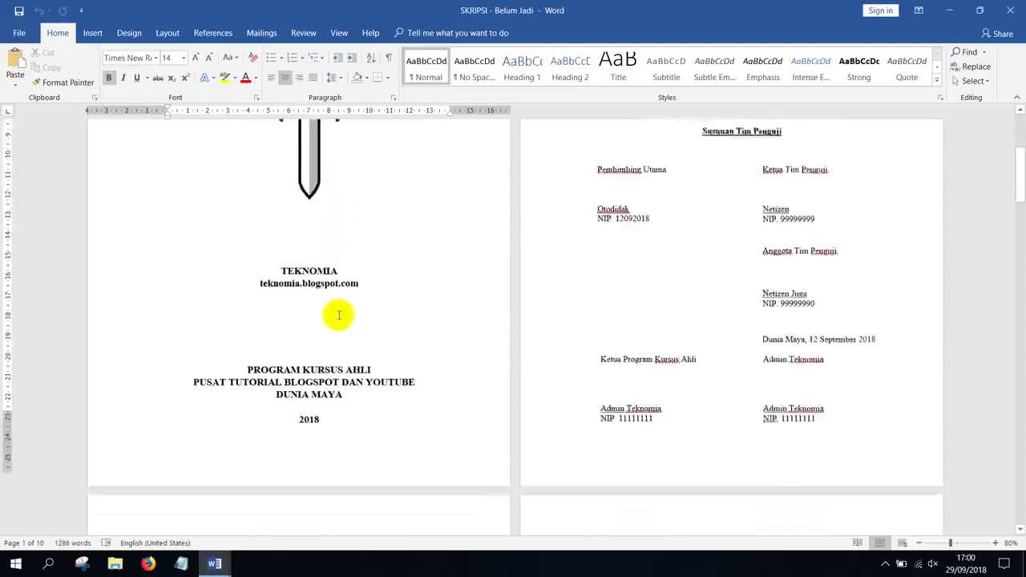
click(295, 344)
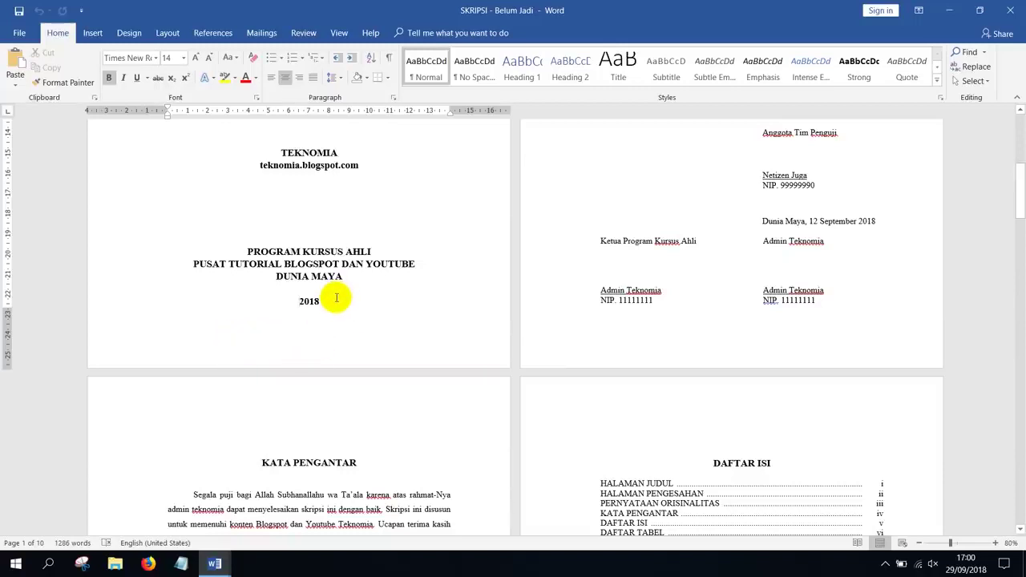
scroll(355, 294, up, 7)
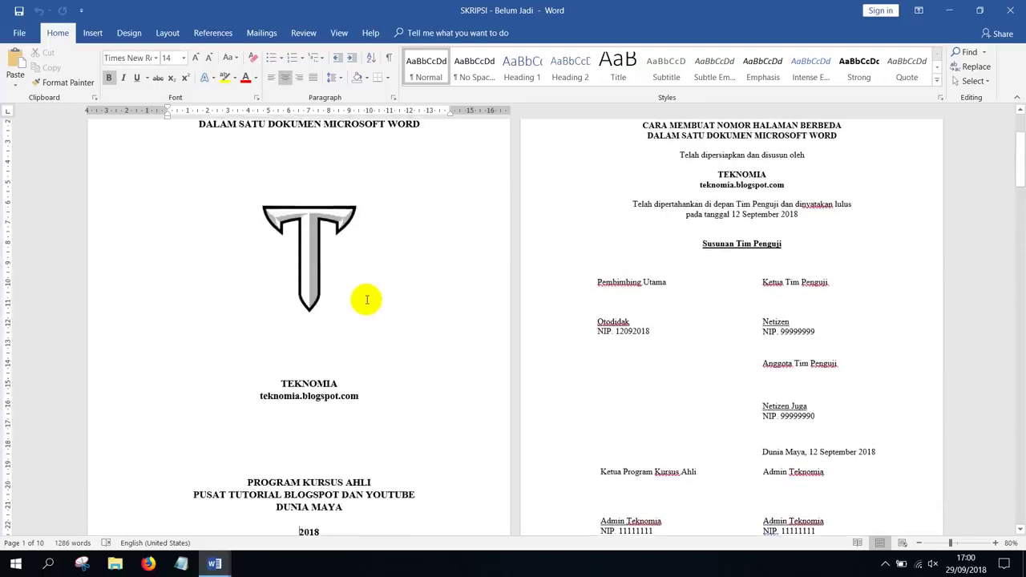
scroll(370, 279, up, 4)
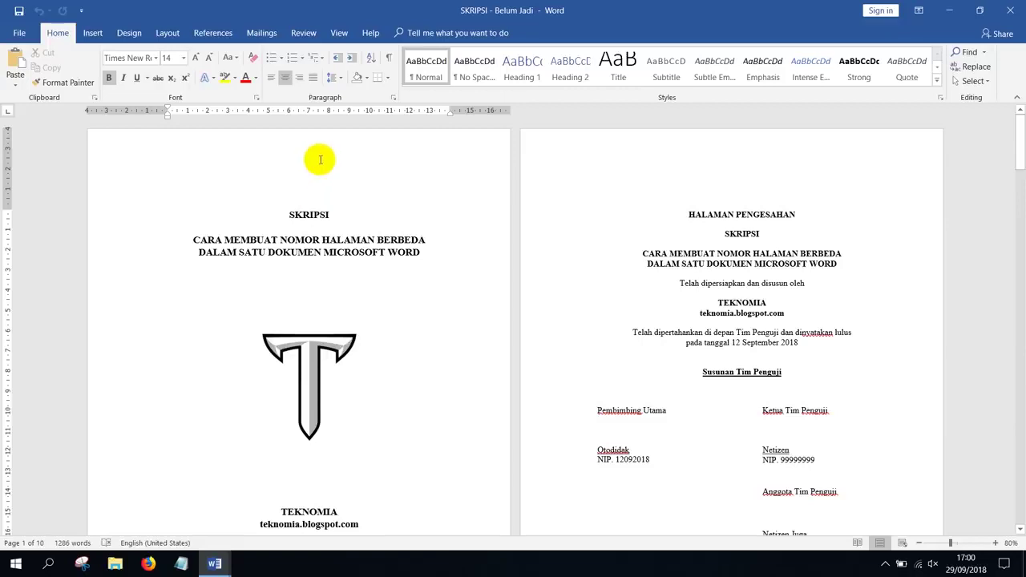
Open the cover page's header area for inspection and close it again.
double_click(319, 159)
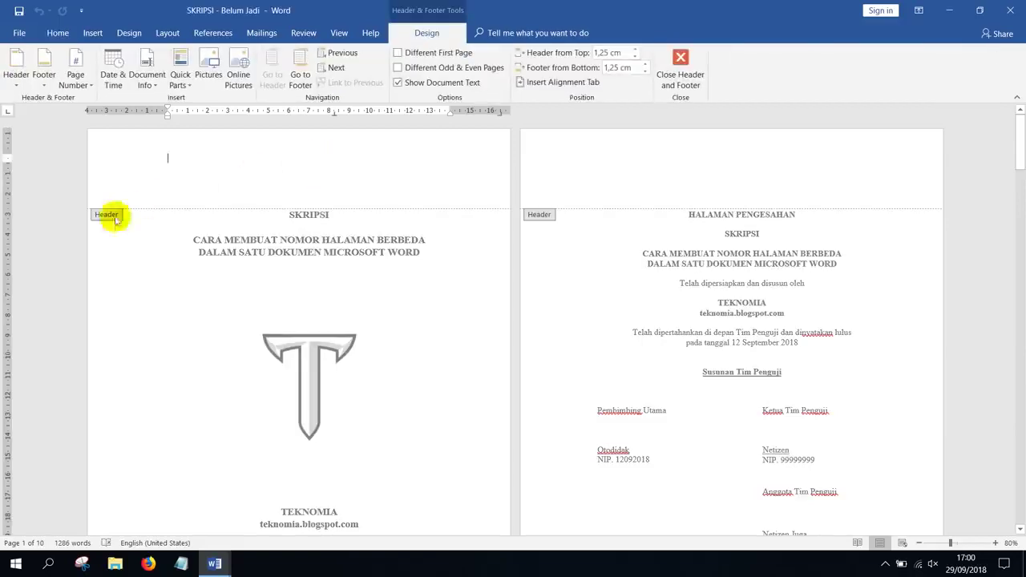
click(697, 77)
scroll(308, 311, down, 8)
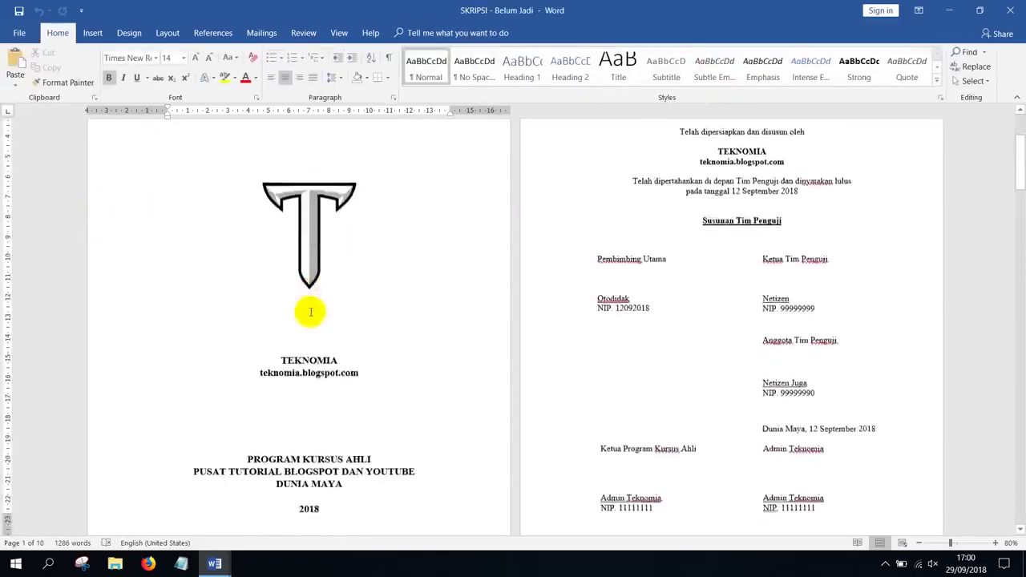
Open the cover page's footer and header areas in turn for inspection, closing each one again.
double_click(303, 419)
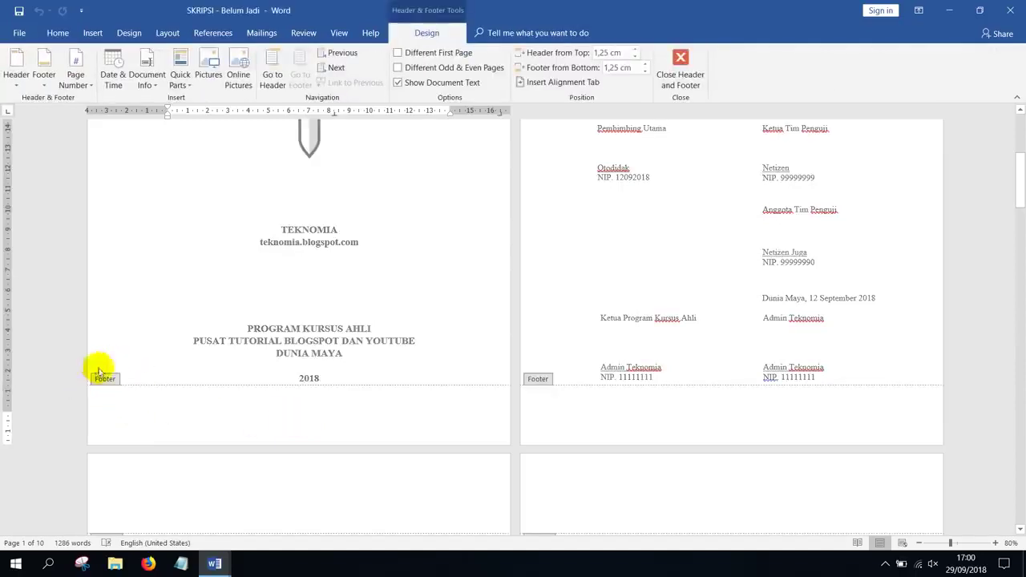
click(681, 62)
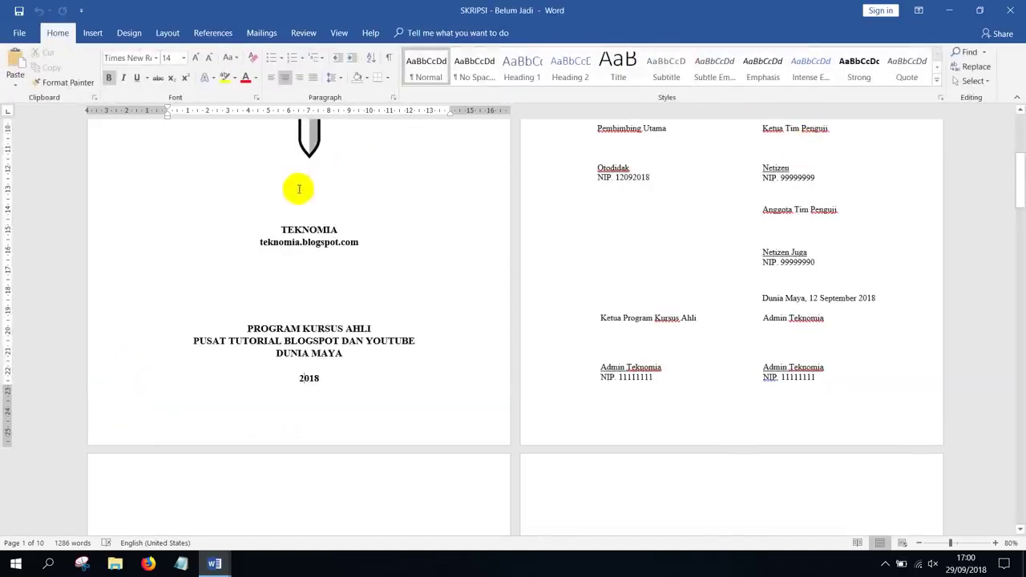
scroll(298, 189, up, 8)
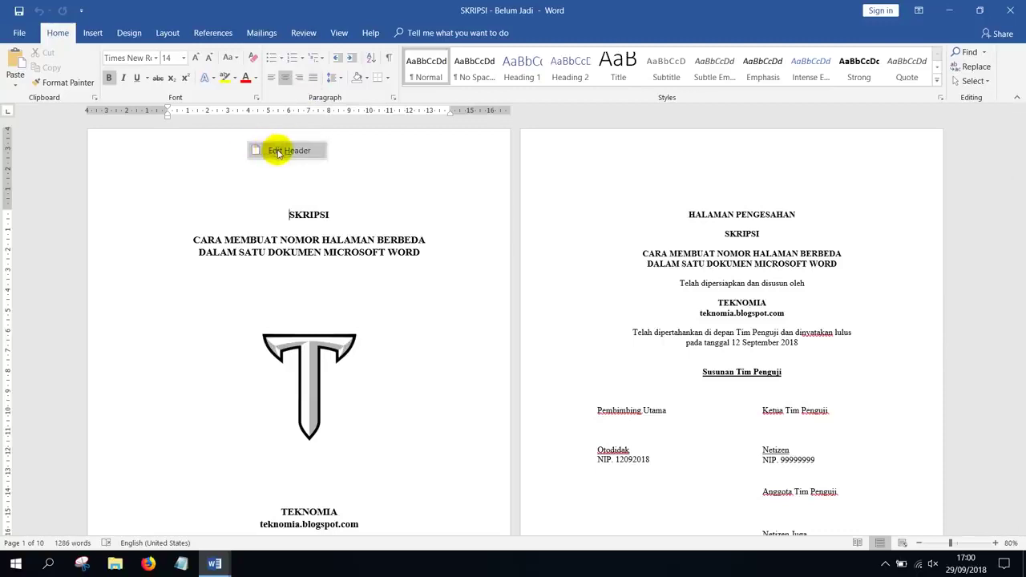
click(285, 151)
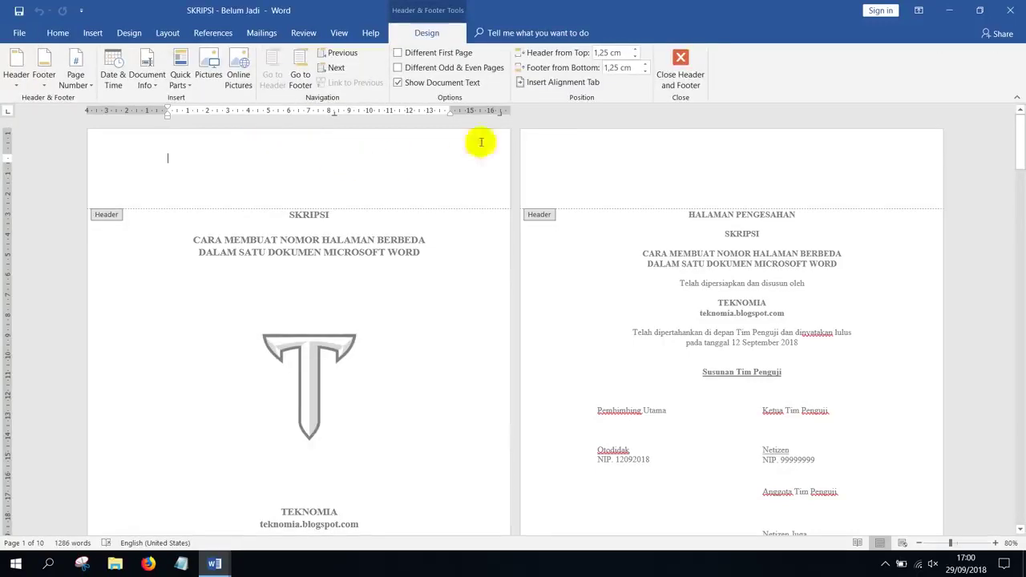
click(930, 72)
scroll(210, 231, down, 8)
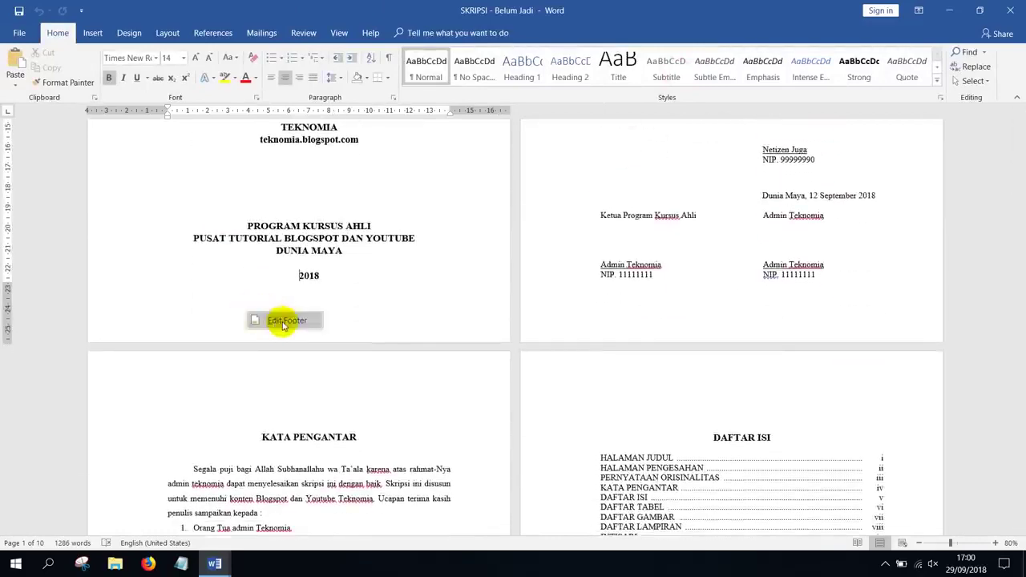
click(287, 321)
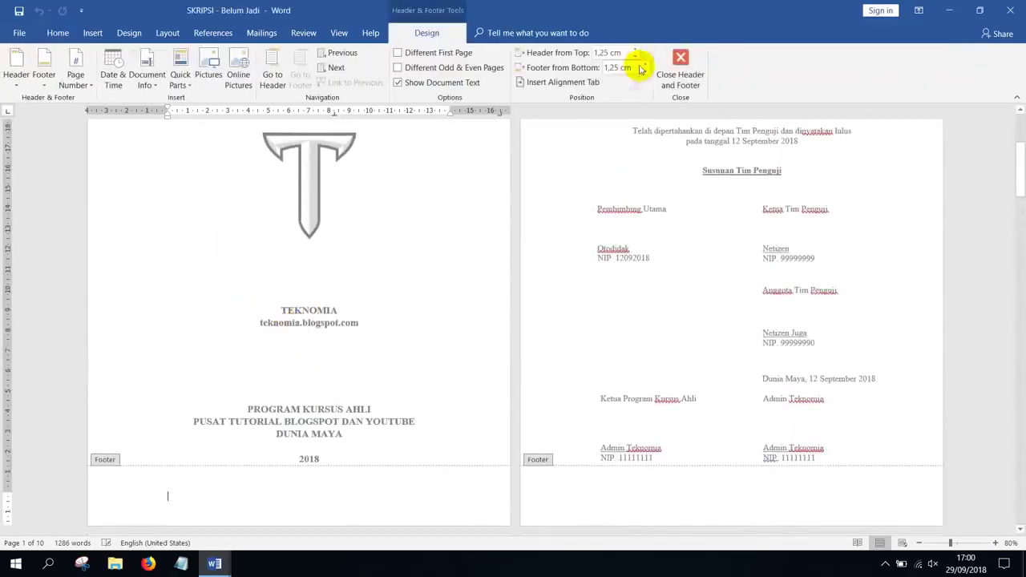
click(679, 64)
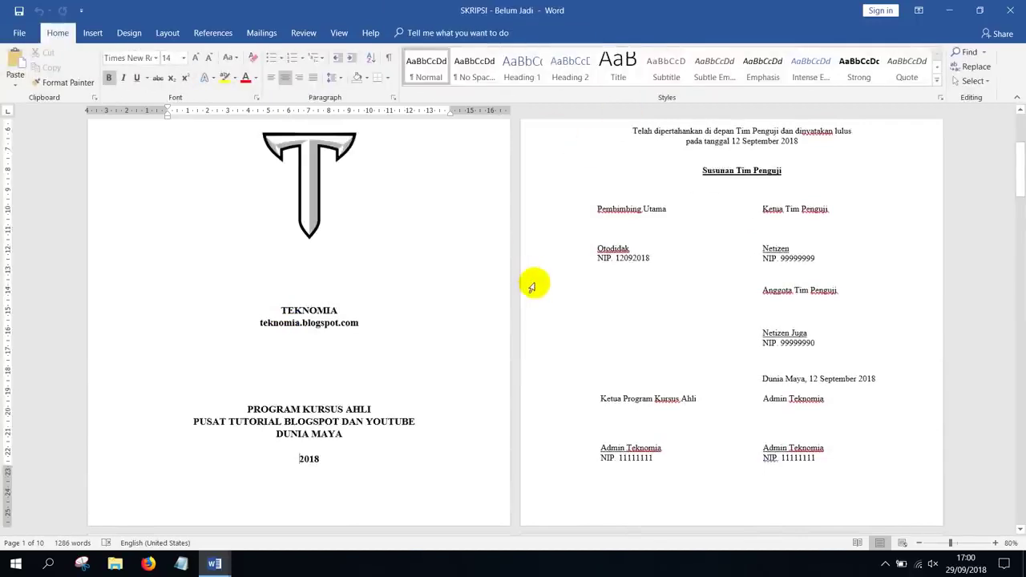
scroll(531, 284, up, 5)
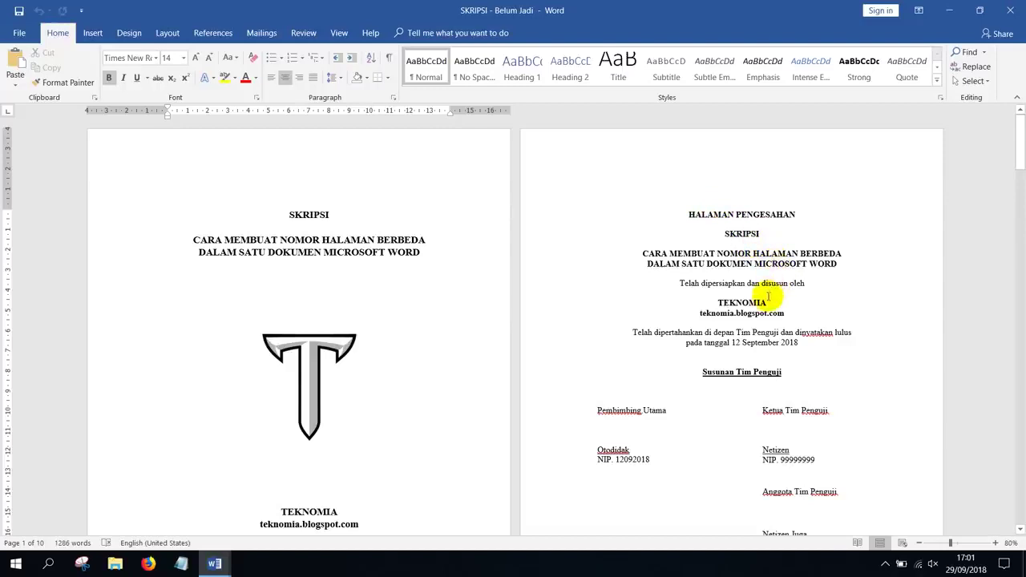
Check the HALAMAN PENGESAHAN page's header area, and insert a Next Page section break directly before that page's heading.
click(649, 205)
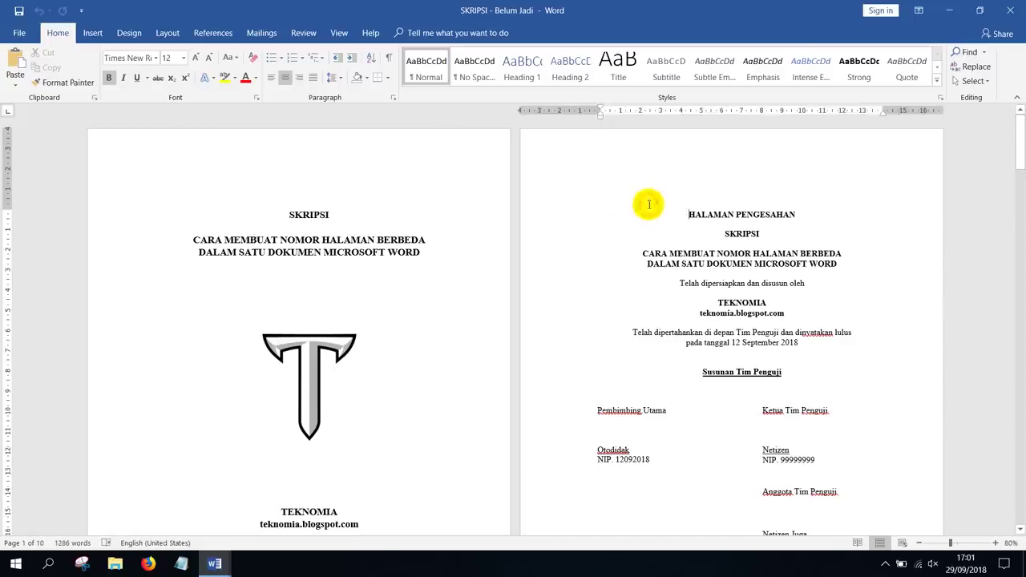
double_click(593, 160)
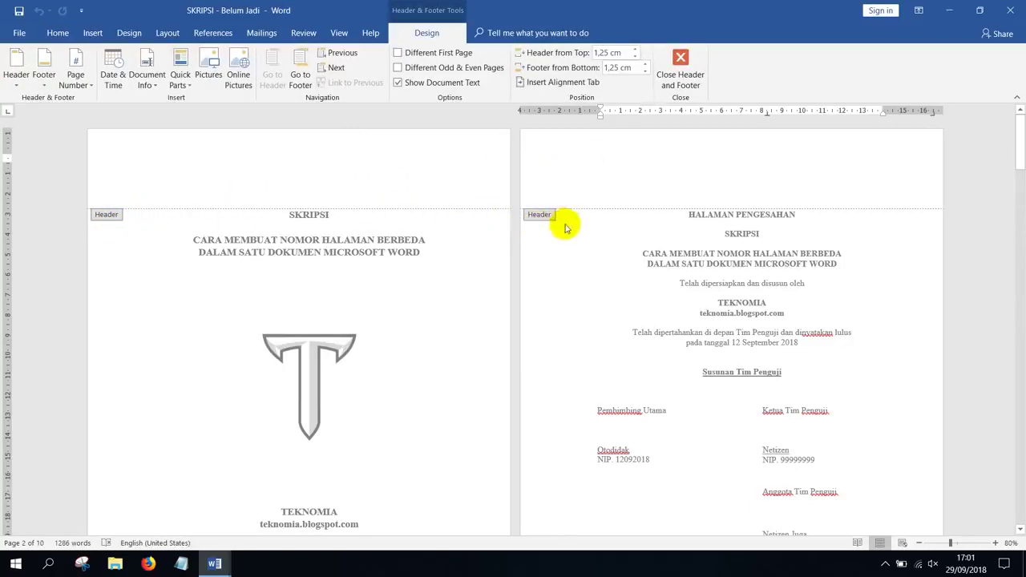
click(678, 69)
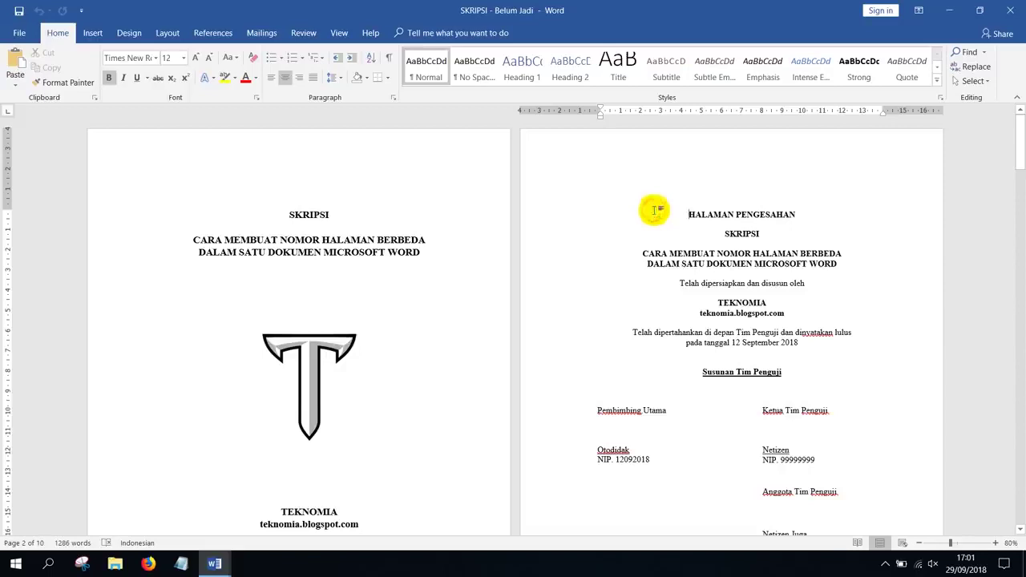
click(178, 37)
click(160, 52)
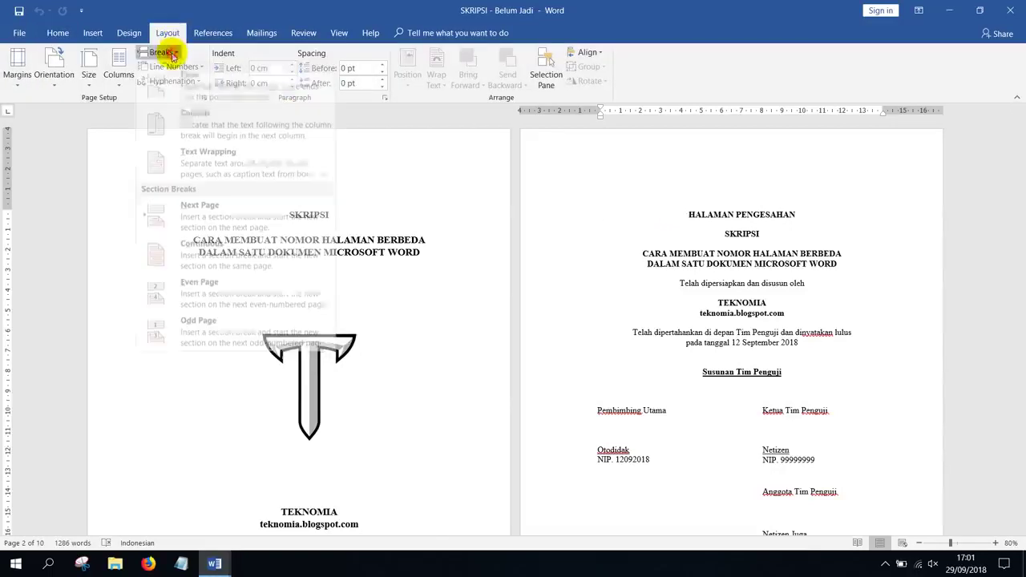
click(284, 228)
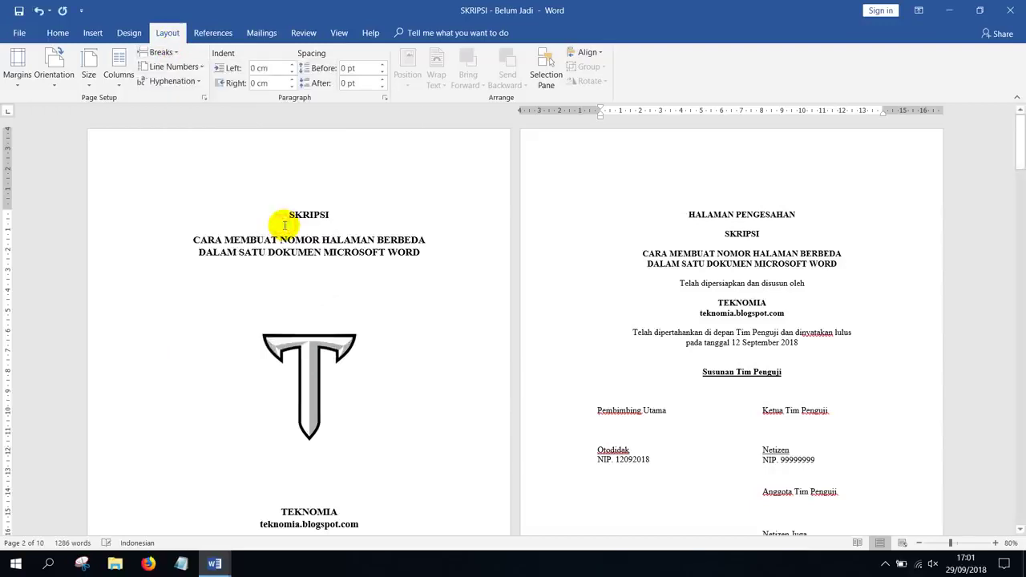
Turn off Link to Previous for both the header and the footer of the section starting at HALAMAN PENGESAHAN.
double_click(612, 159)
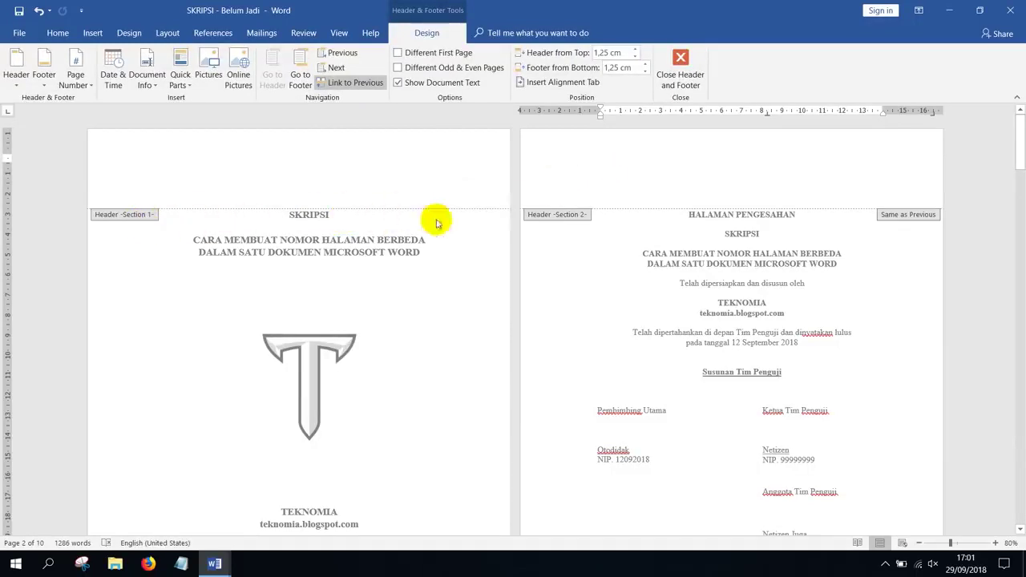
scroll(545, 288, down, 10)
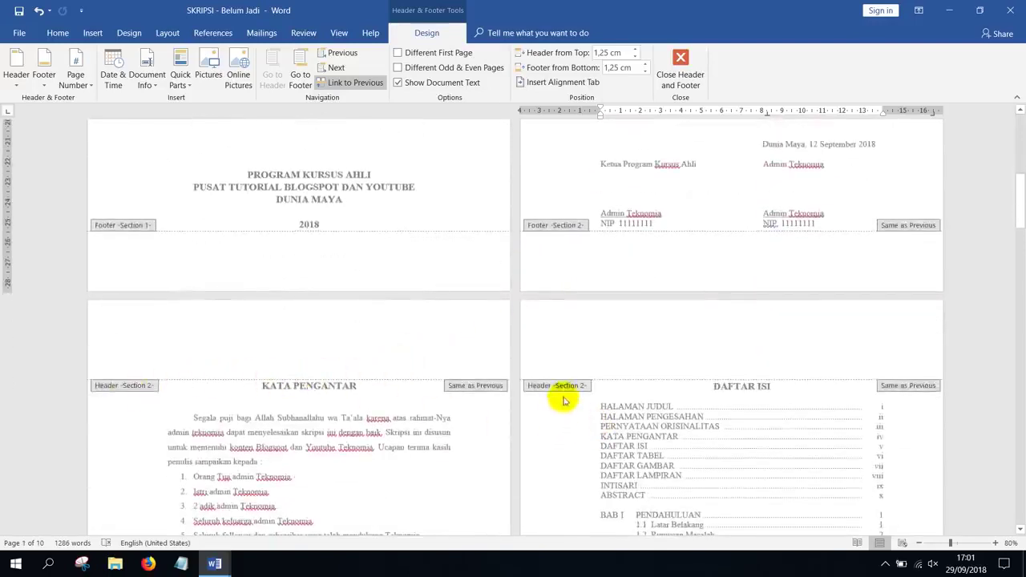
scroll(645, 249, up, 10)
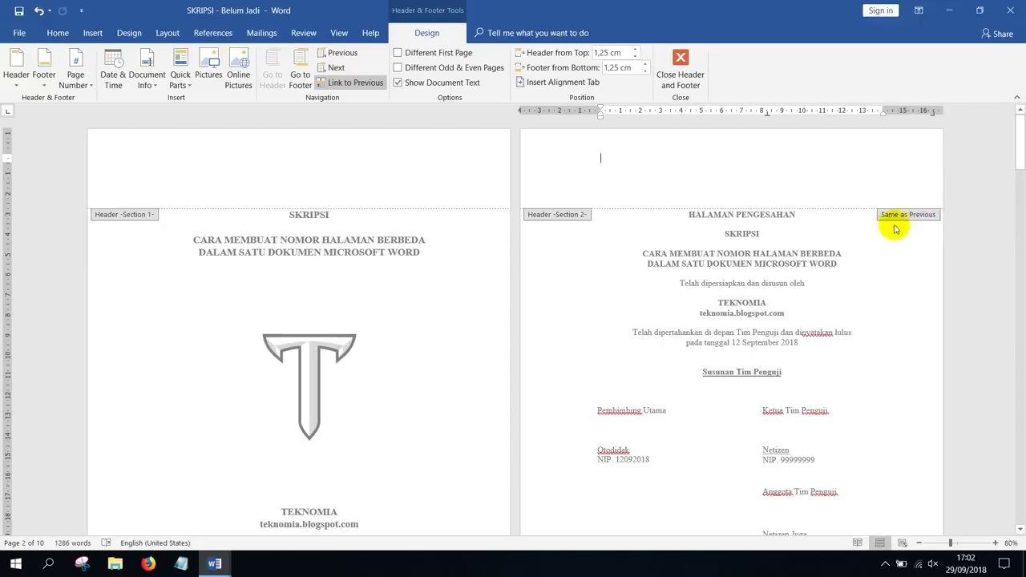
click(366, 86)
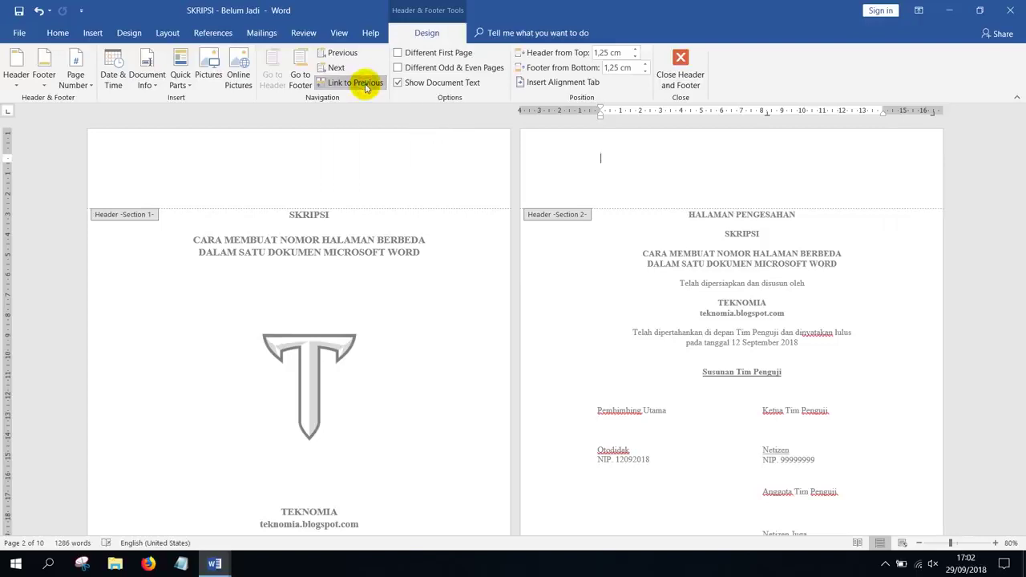
click(300, 68)
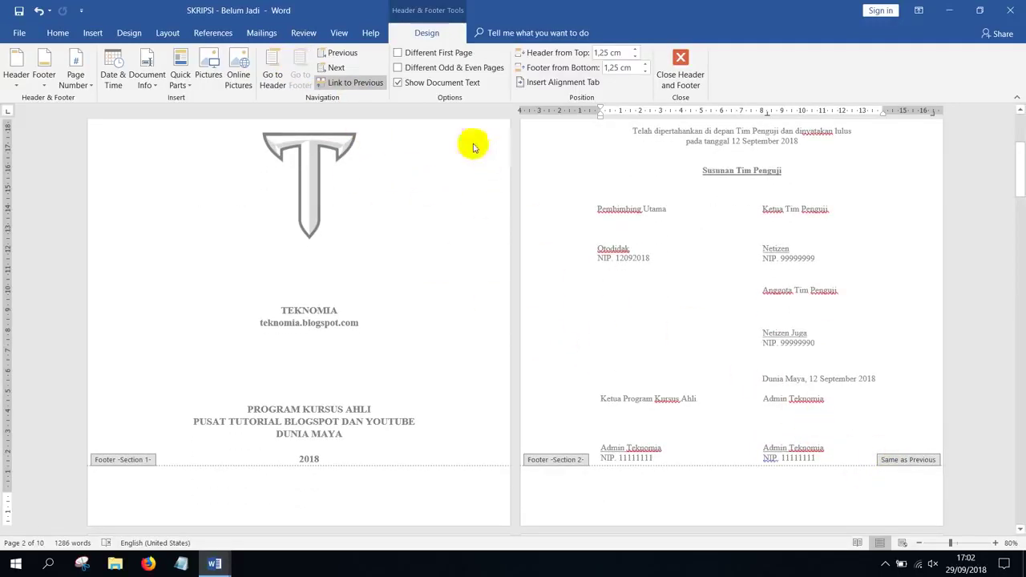
click(357, 84)
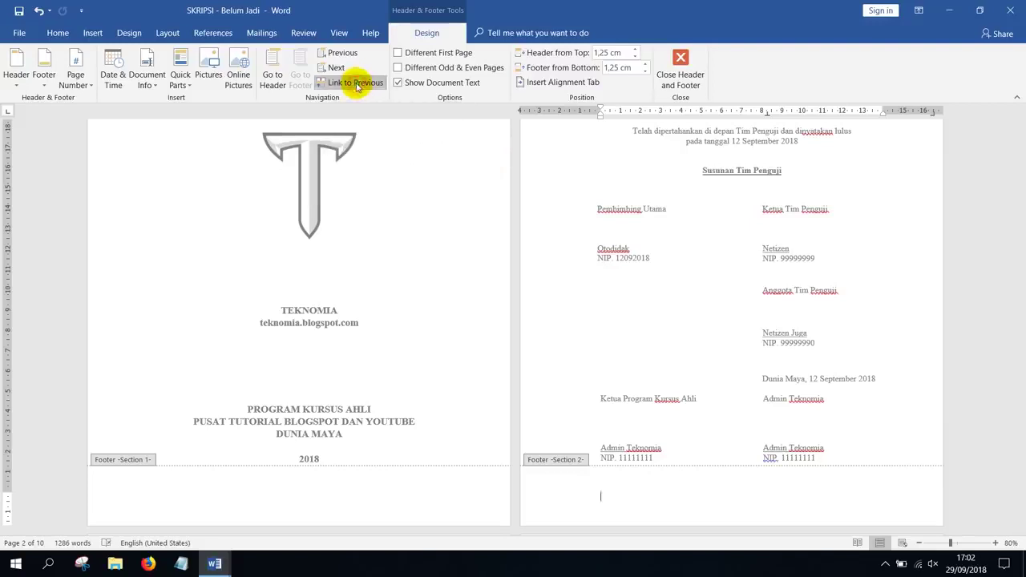
Examine the header and footer section labels from the cover page through BAB I PENDAHULUAN, and leave header editing.
scroll(626, 290, up, 5)
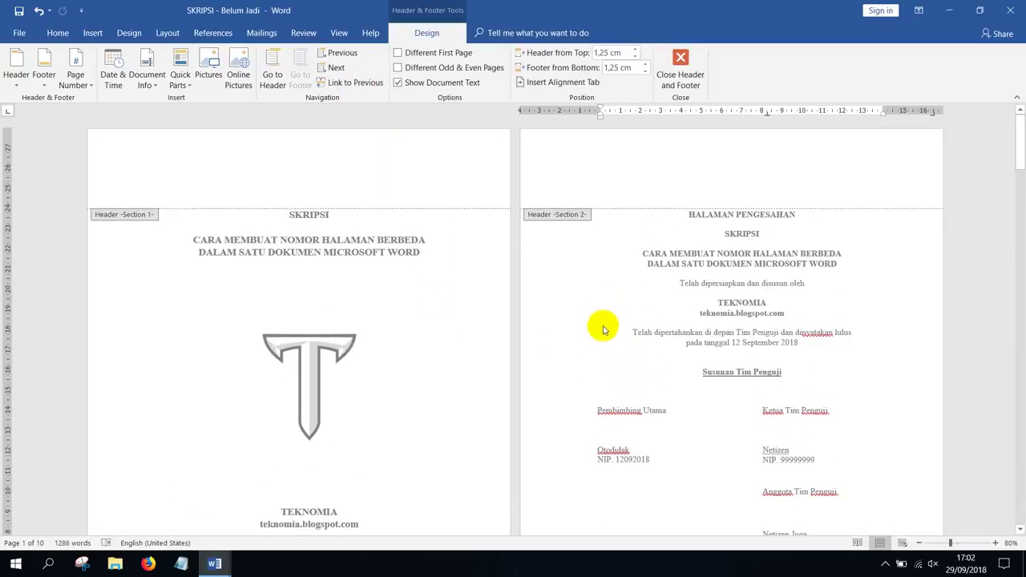
scroll(603, 330, down, 15)
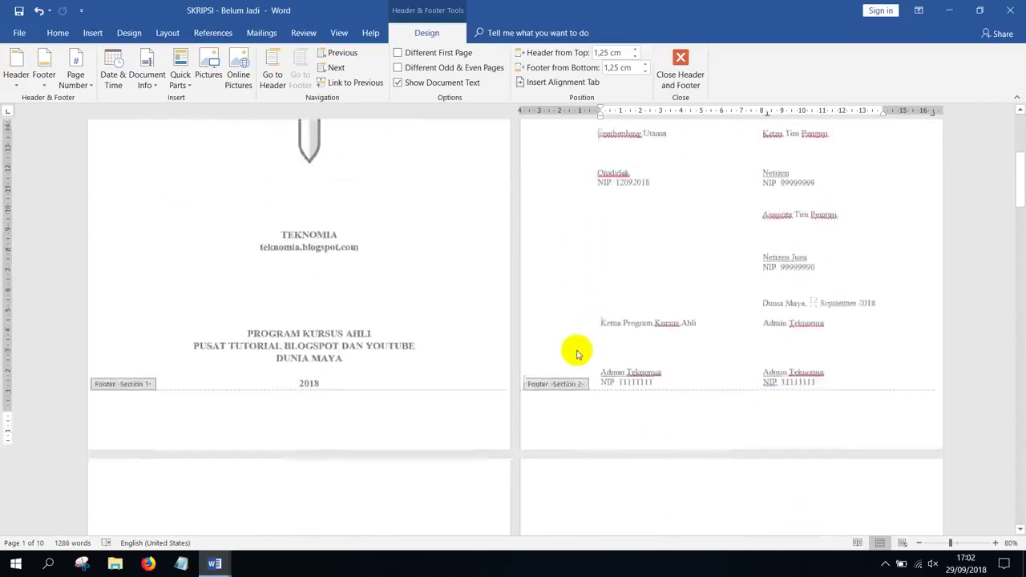
scroll(575, 353, down, 15)
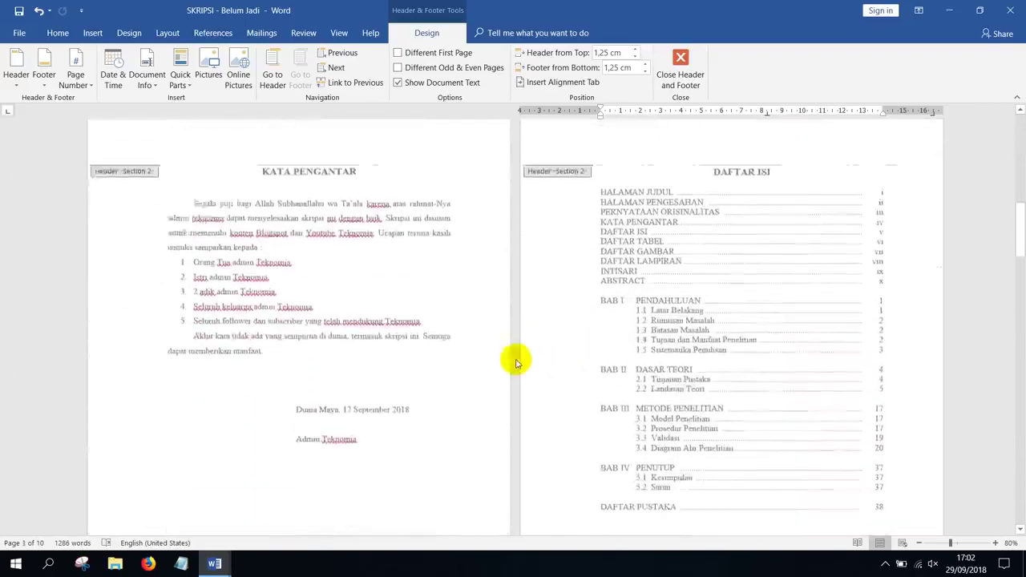
scroll(516, 363, down, 1)
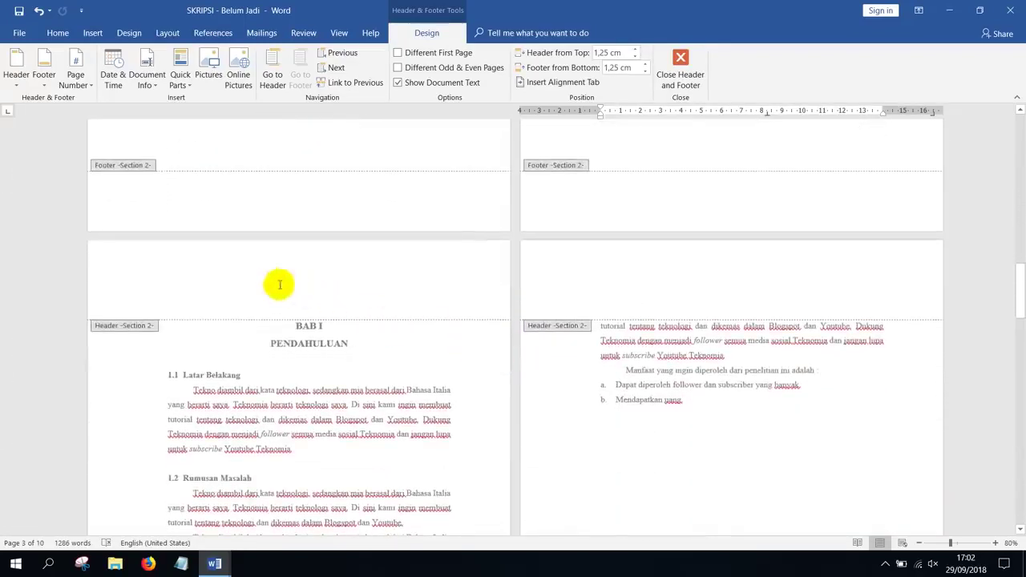
click(190, 286)
scroll(195, 291, down, 1)
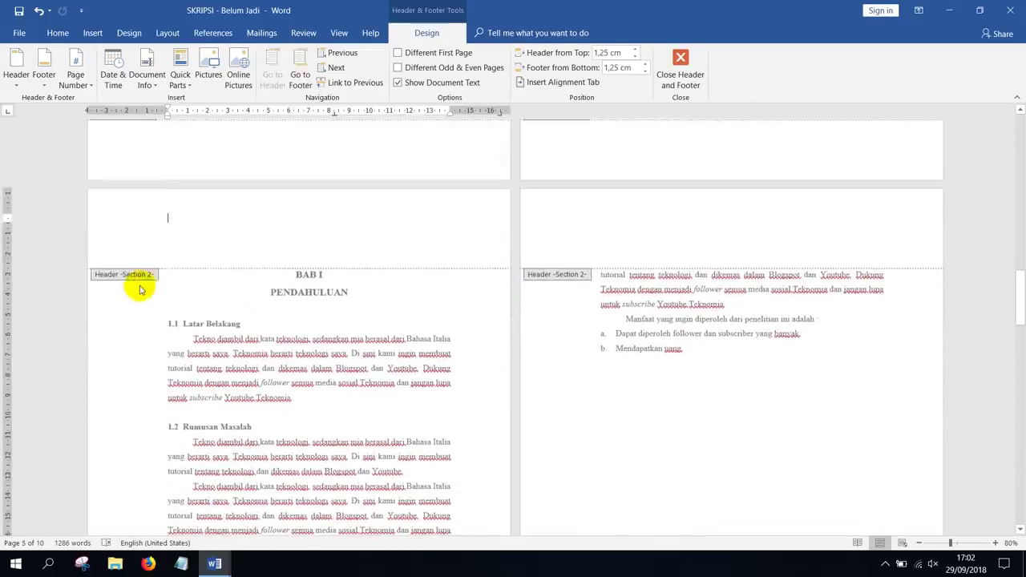
scroll(143, 287, up, 3)
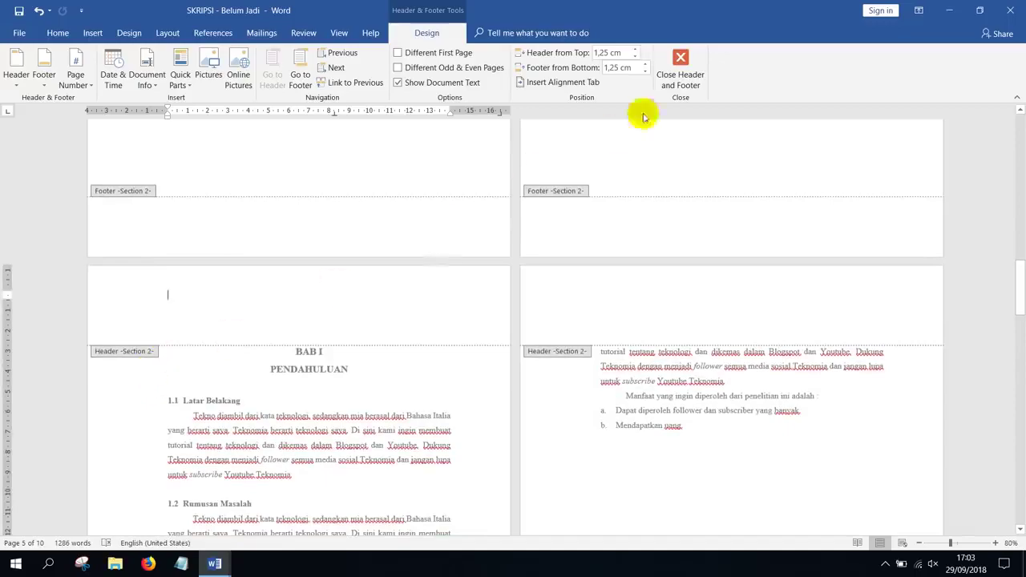
click(681, 64)
Insert a Next Page section break directly before the BAB I PENDAHULUAN heading.
scroll(366, 384, down, 10)
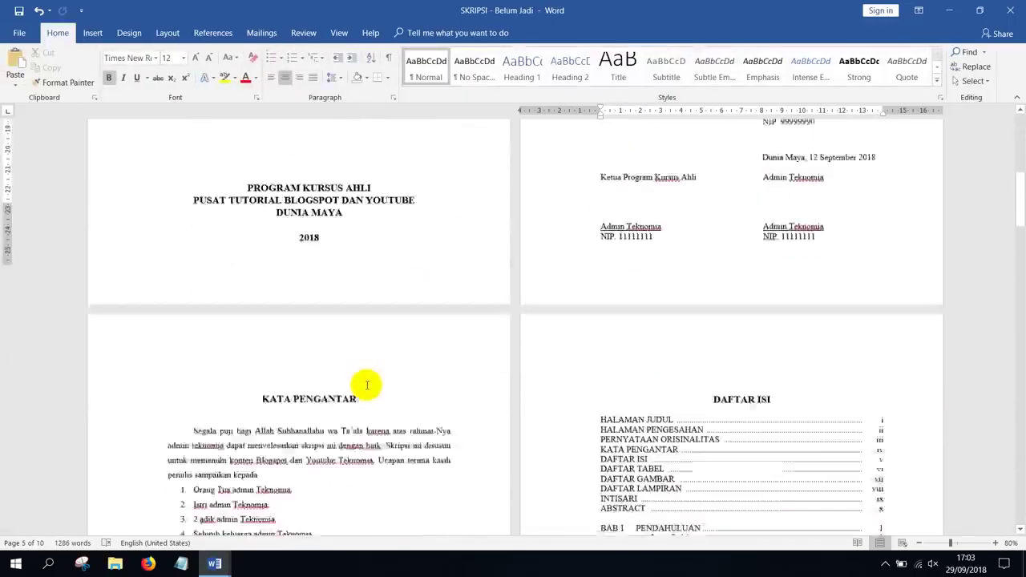
scroll(366, 389, down, 10)
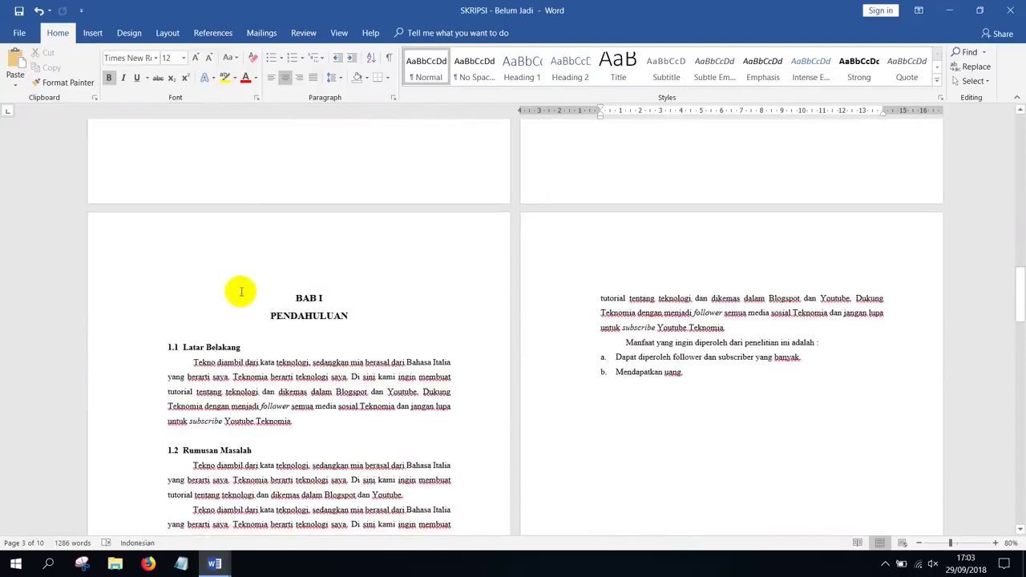
click(240, 292)
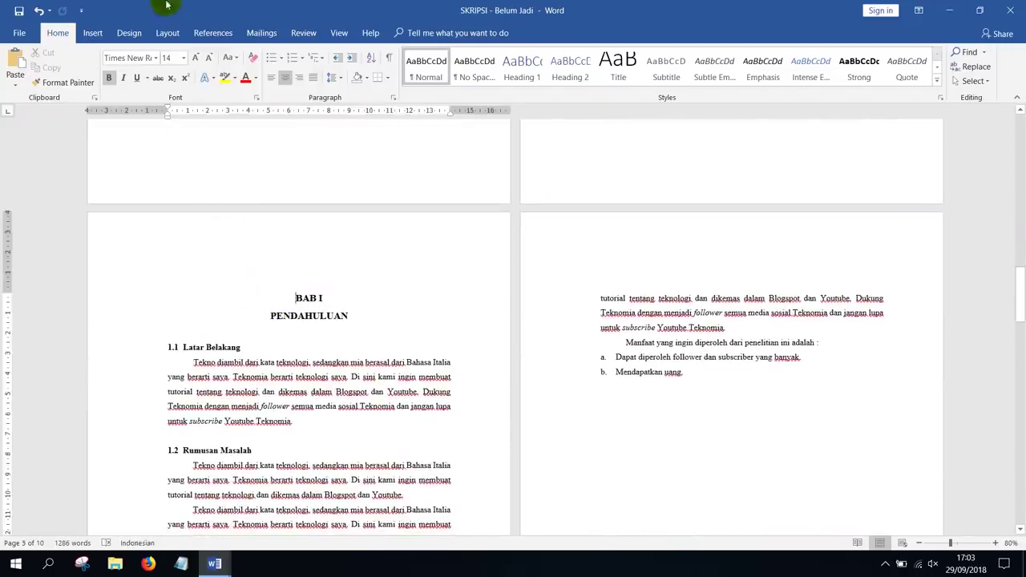
click(167, 32)
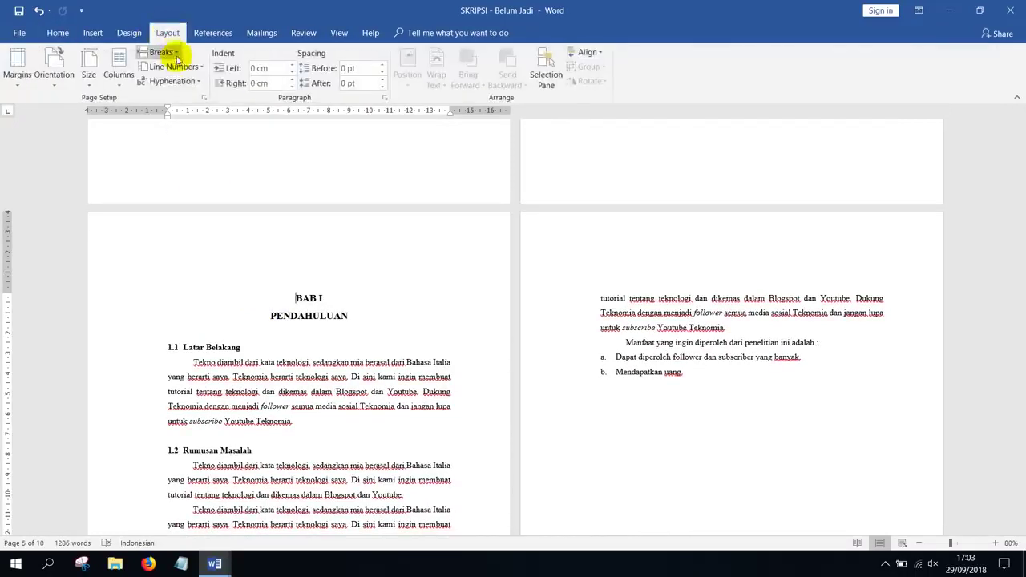
click(175, 53)
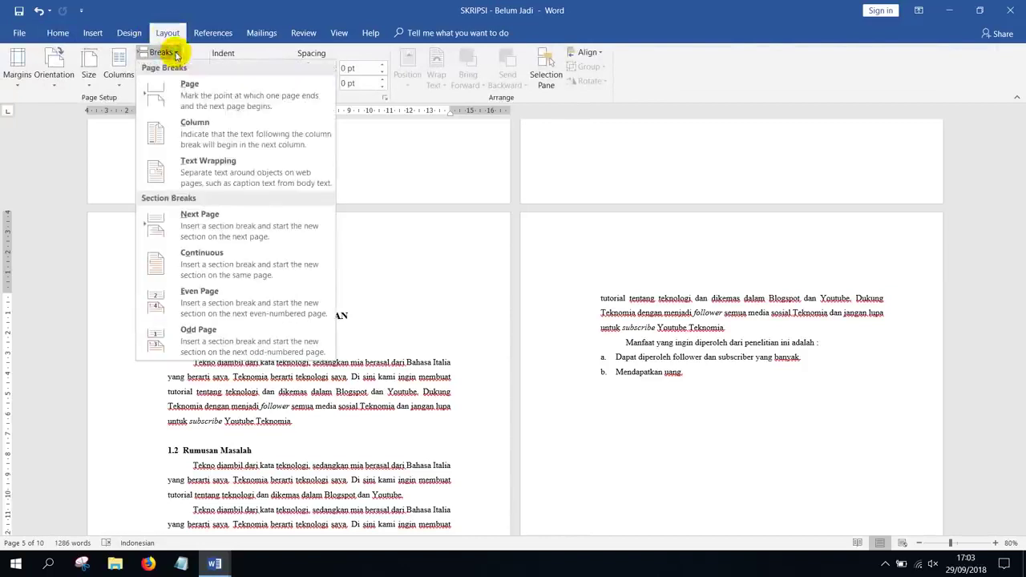
click(240, 230)
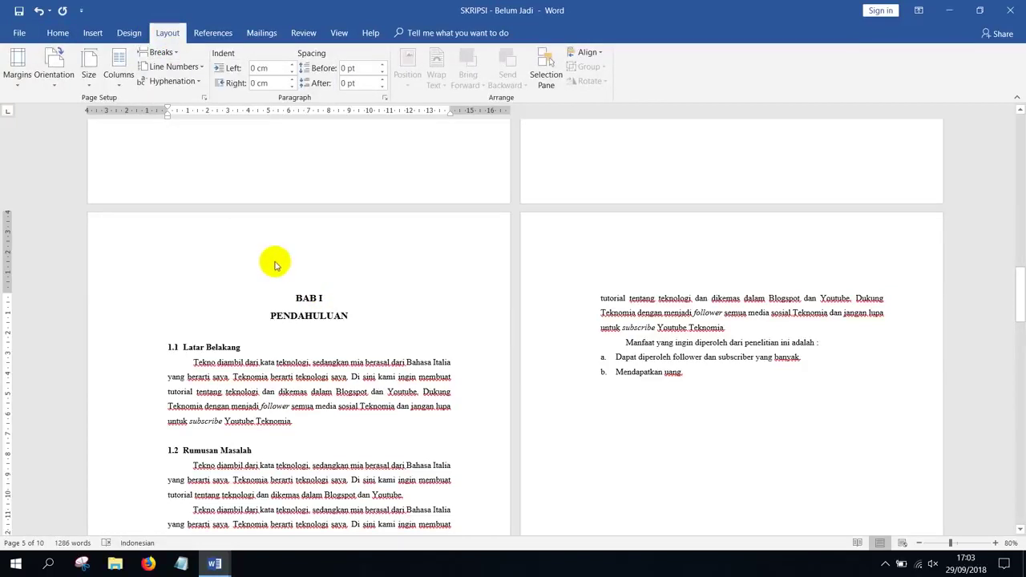
Turn off Link to Previous for both the header and the footer of the section starting at BAB I PENDAHULUAN.
double_click(274, 245)
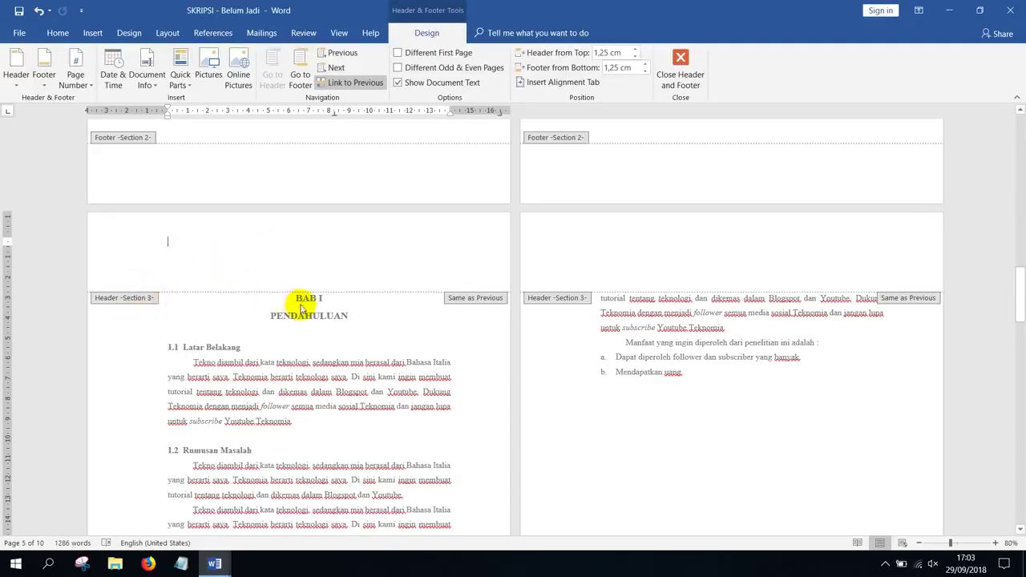
click(358, 84)
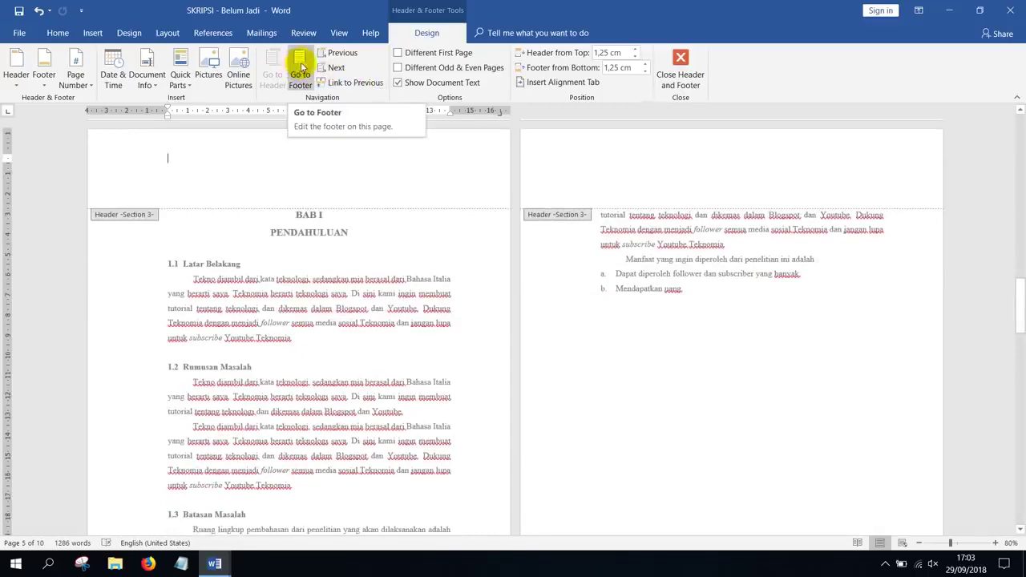
click(301, 71)
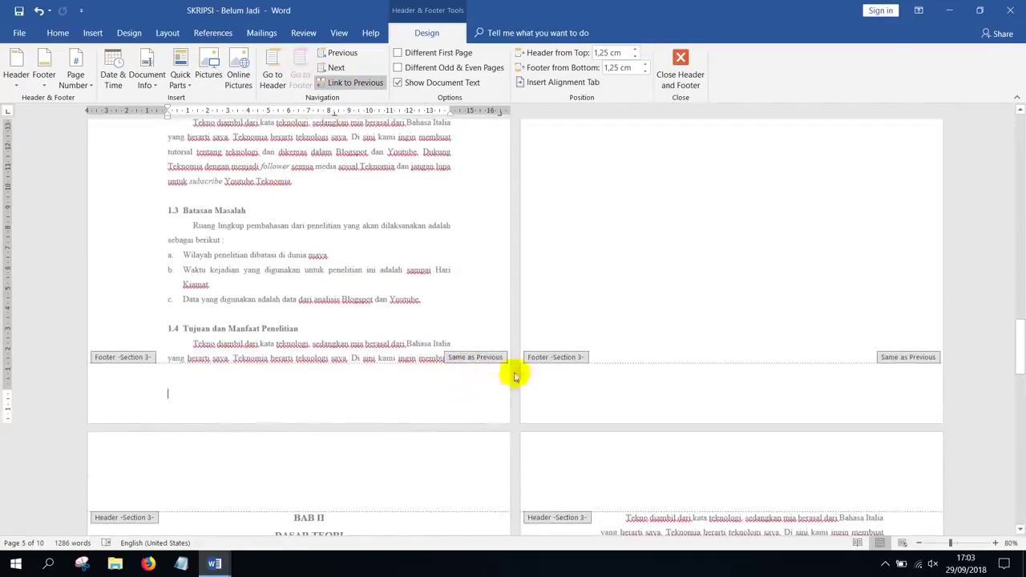
click(360, 83)
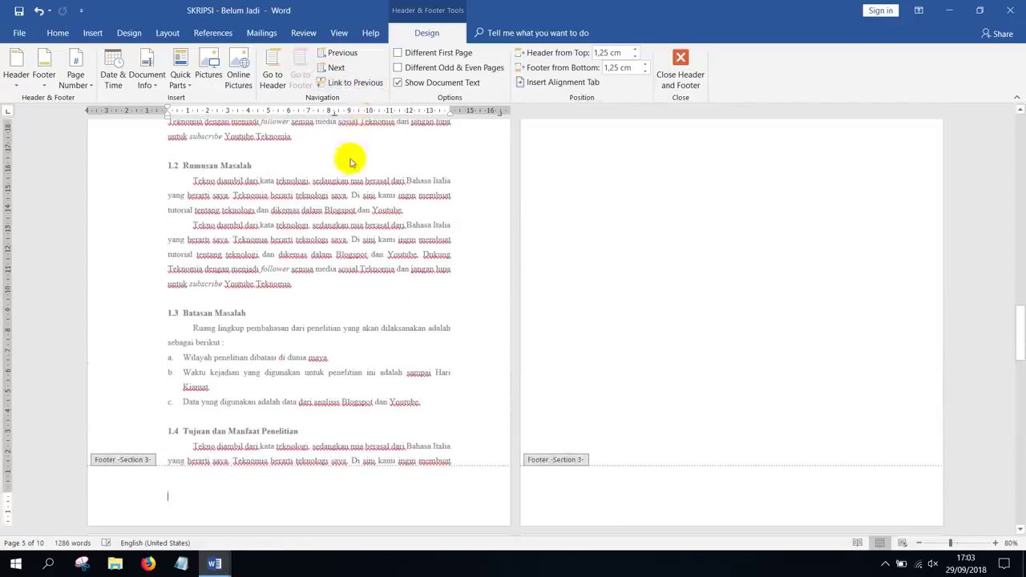
Enable Different First Page for the section starting at BAB I PENDAHULUAN.
scroll(356, 228, up, 5)
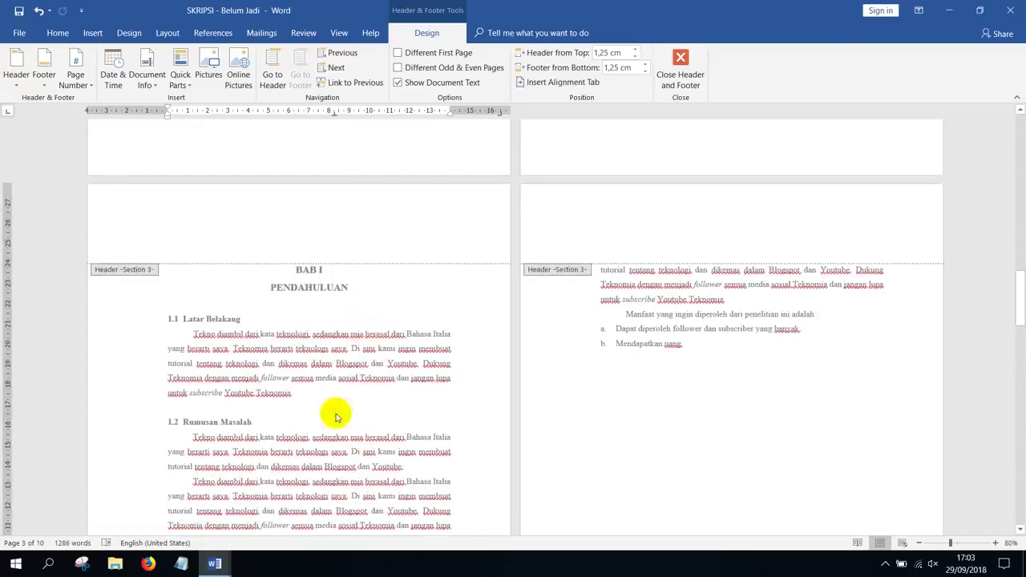
scroll(334, 415, down, 3)
scroll(751, 280, down, 2)
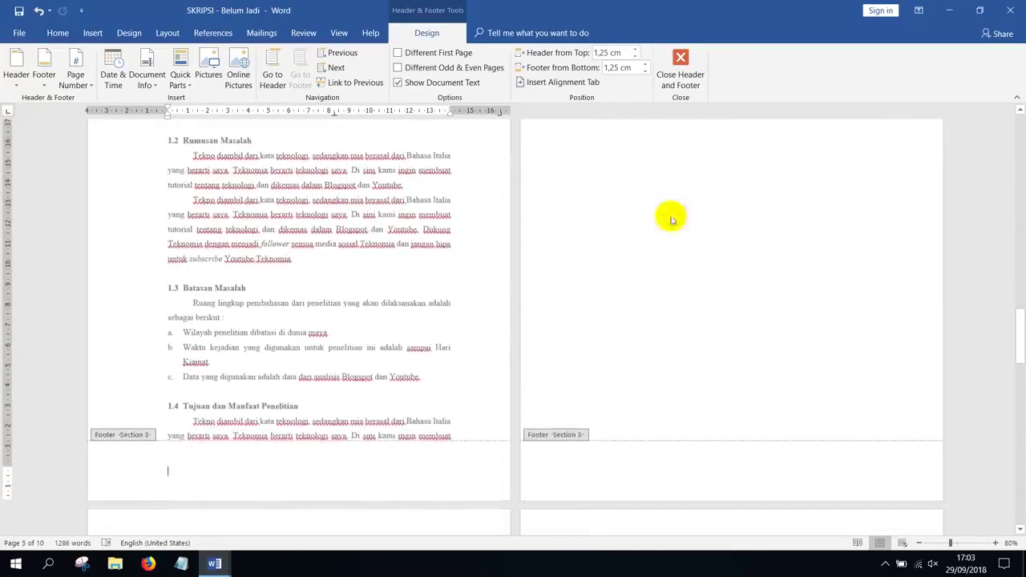
scroll(380, 298, up, 4)
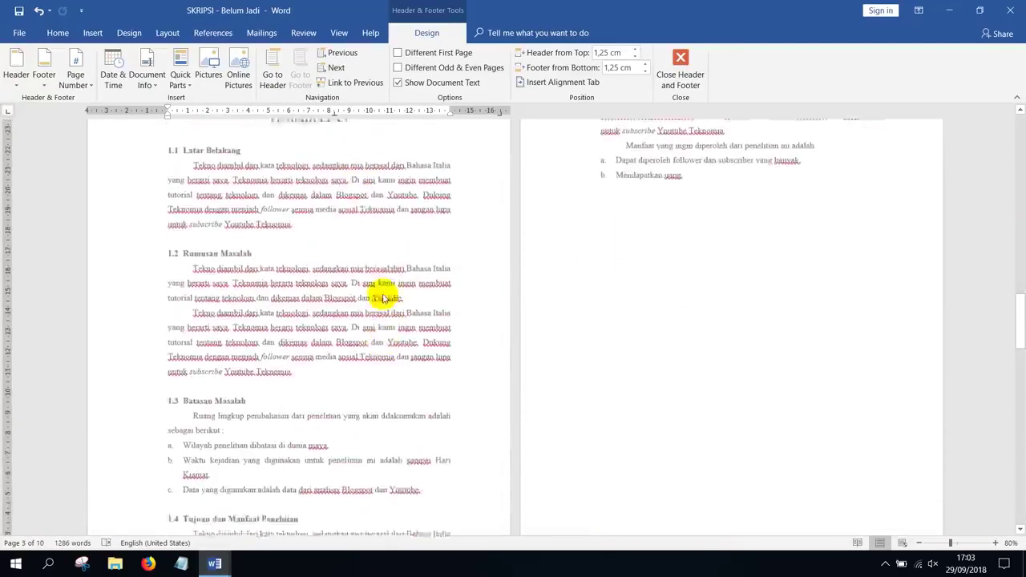
click(397, 53)
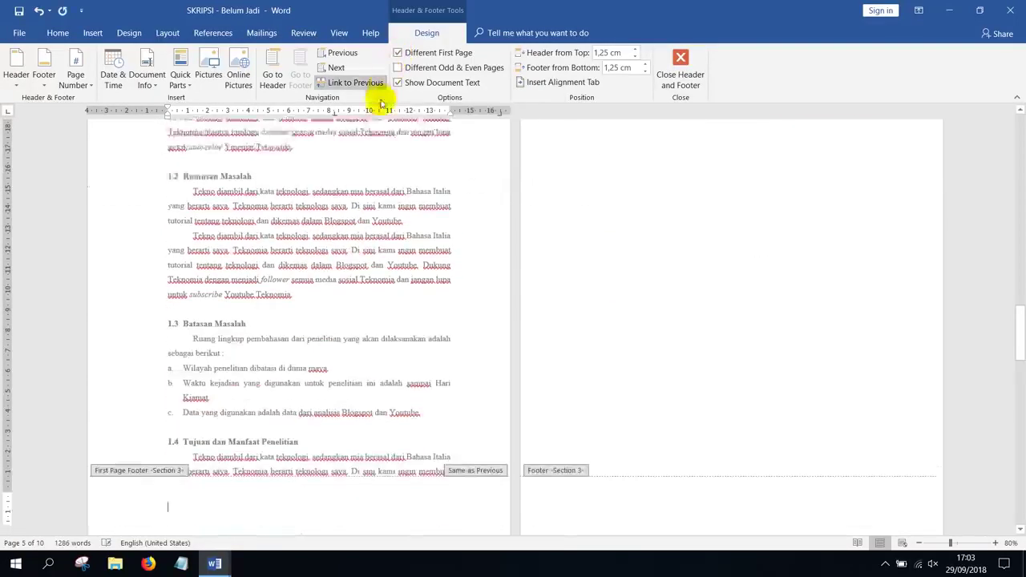
scroll(348, 350, down, 2)
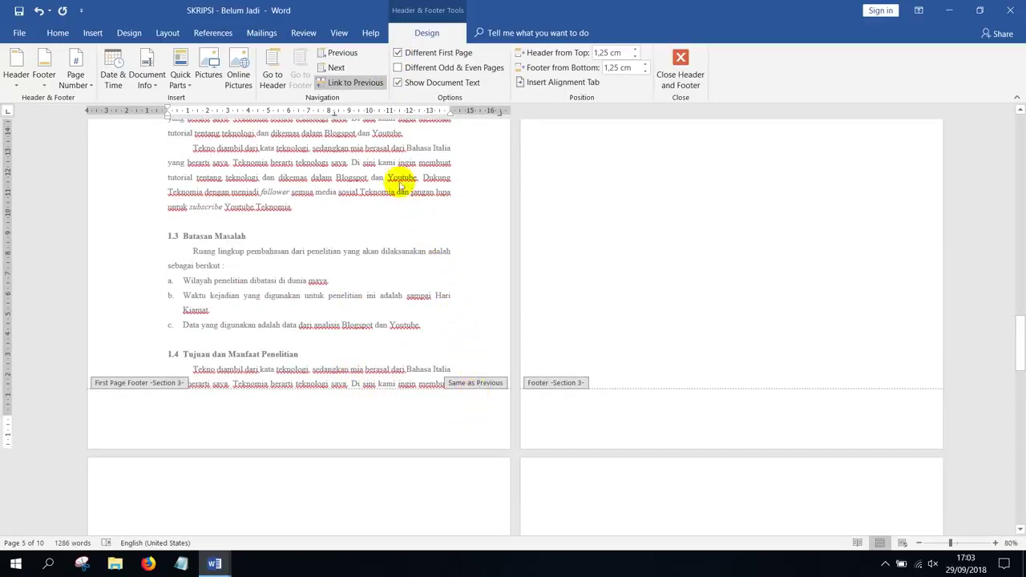
Turn off Link to Previous for the first-page footer and header of the BAB I section, and leave header editing.
click(359, 83)
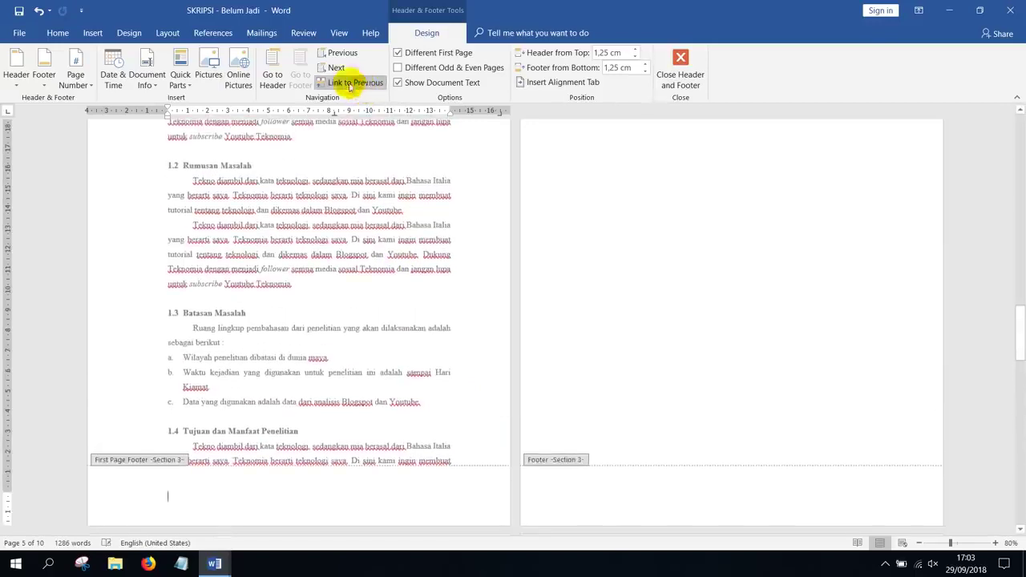
click(272, 76)
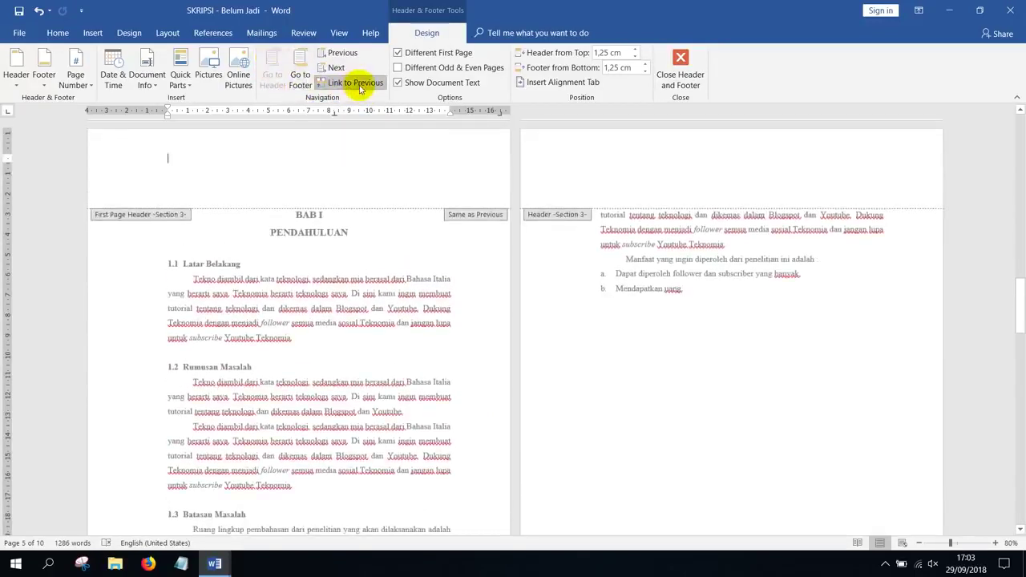
click(360, 89)
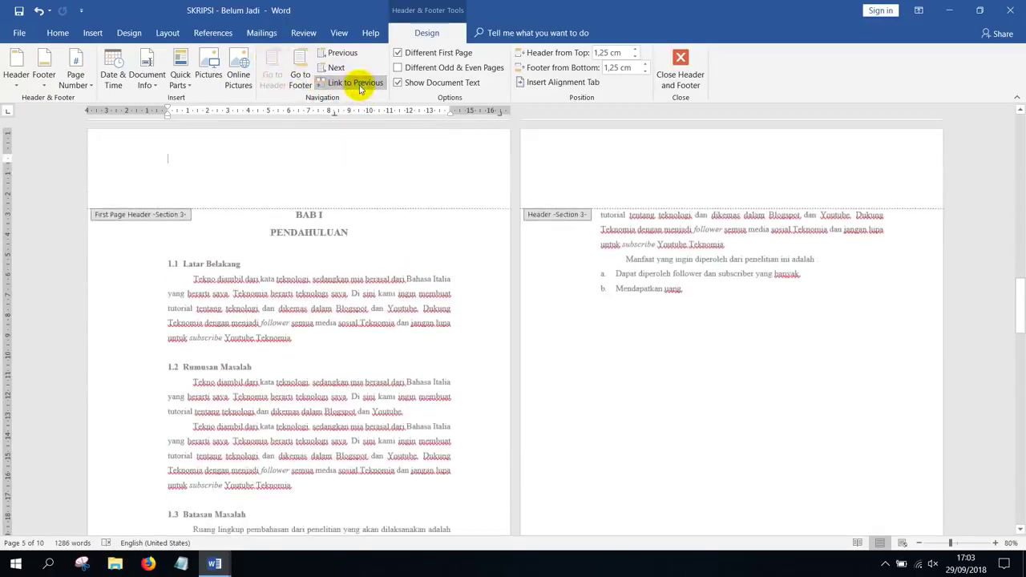
click(678, 69)
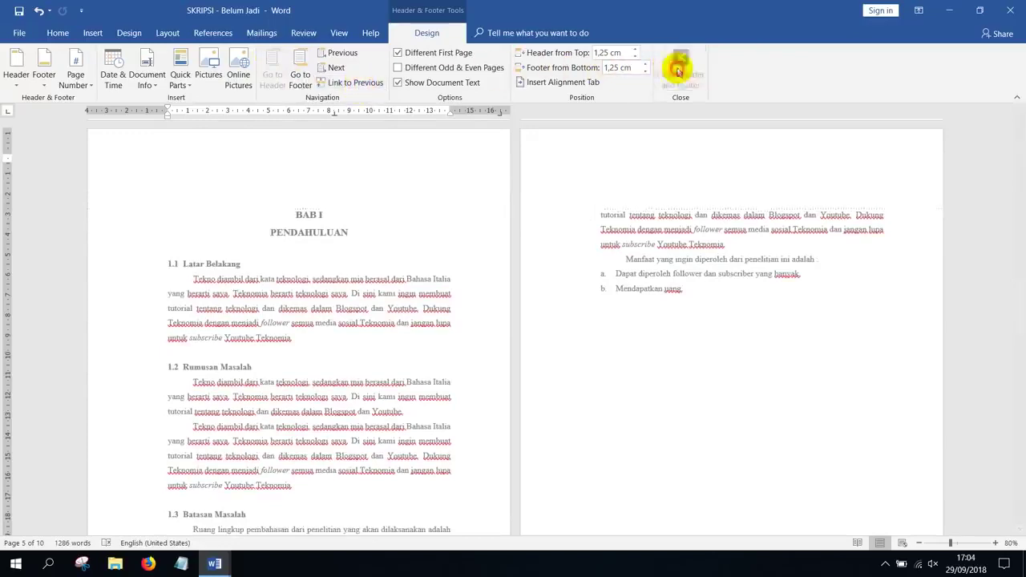
Insert a Next Page section break directly before the BAB II DASAR TEORI heading.
scroll(482, 298, down, 3)
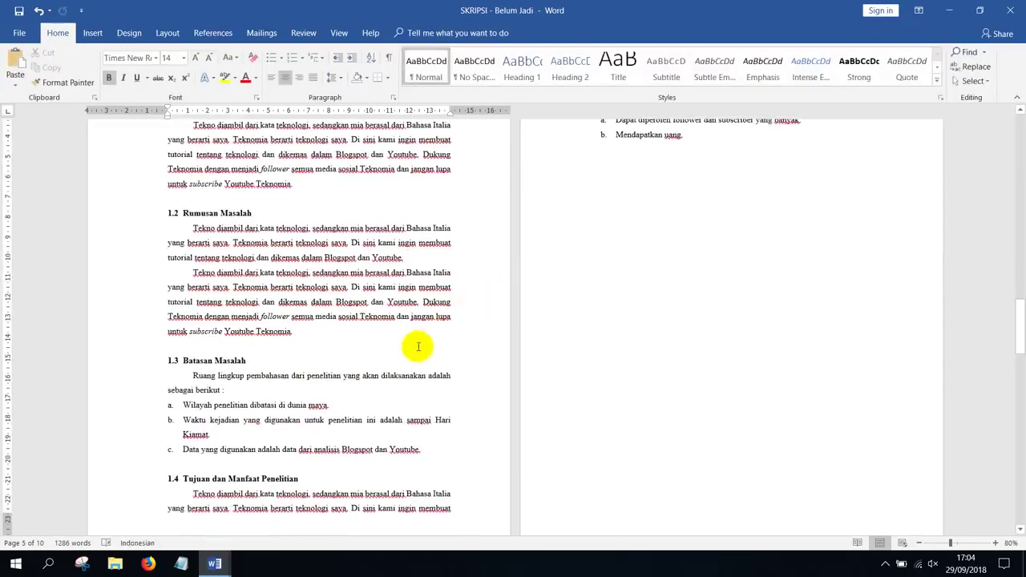
scroll(298, 412, down, 6)
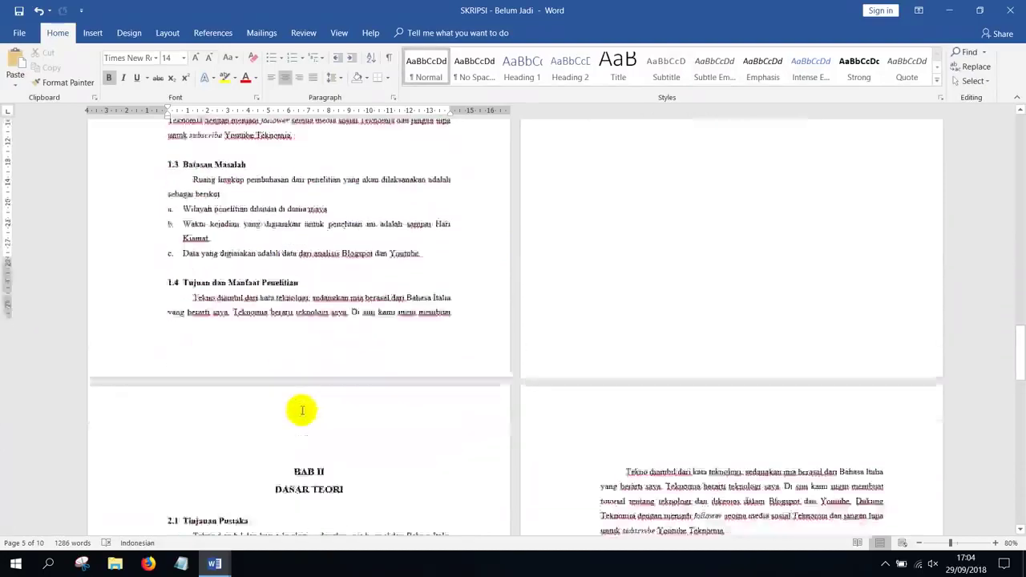
scroll(381, 335, down, 4)
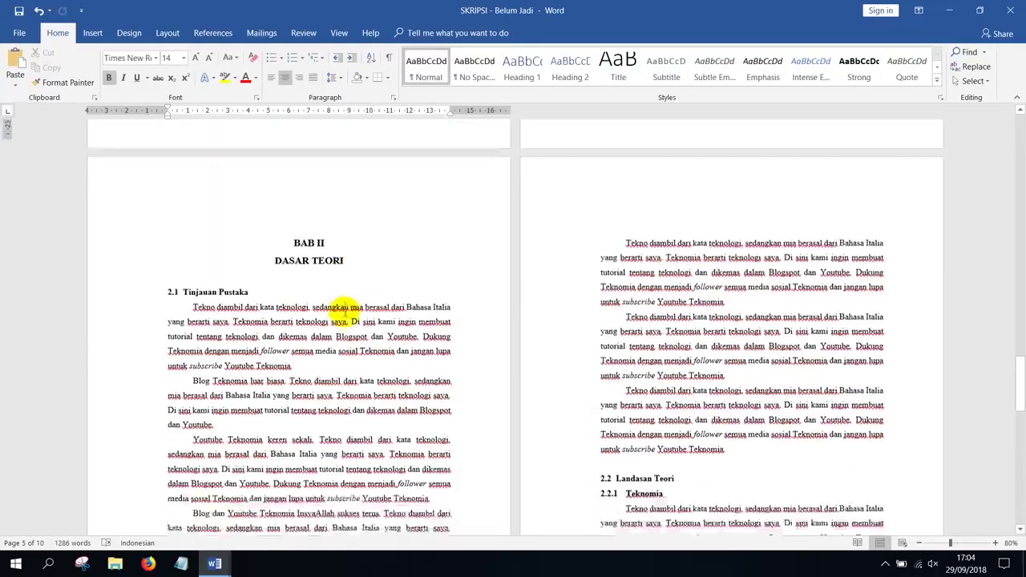
click(224, 146)
double_click(223, 146)
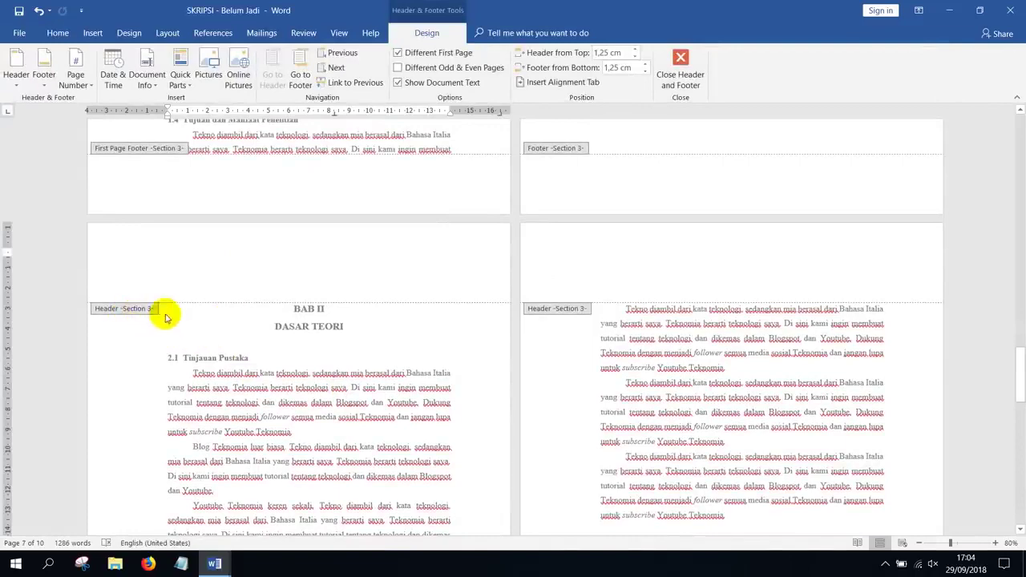
click(681, 64)
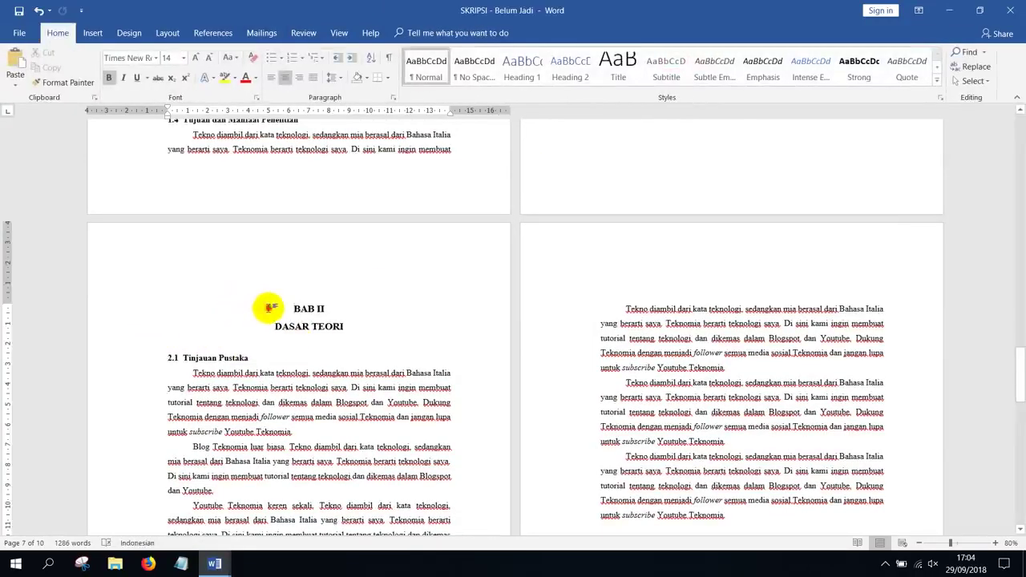
click(168, 33)
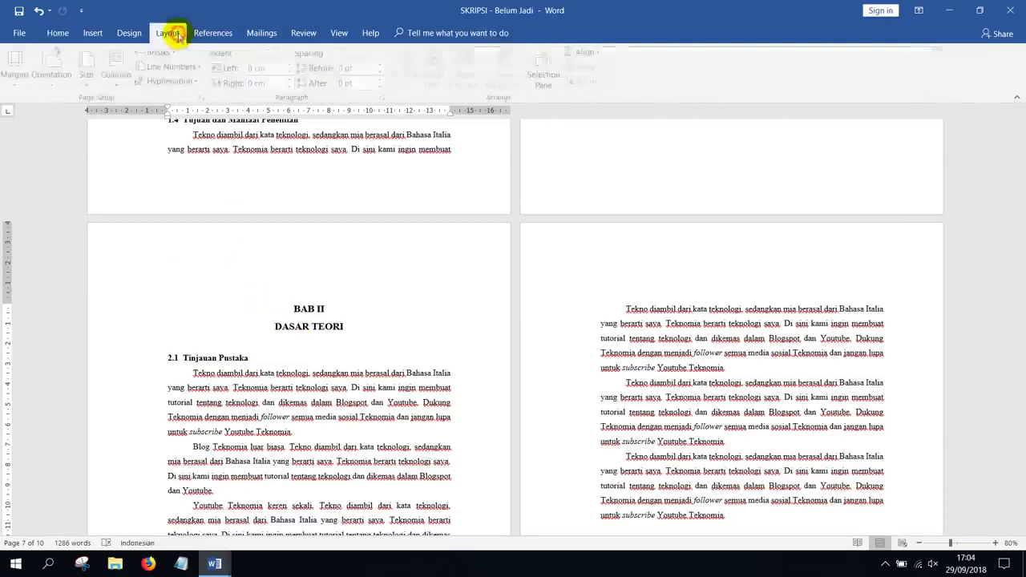
click(160, 52)
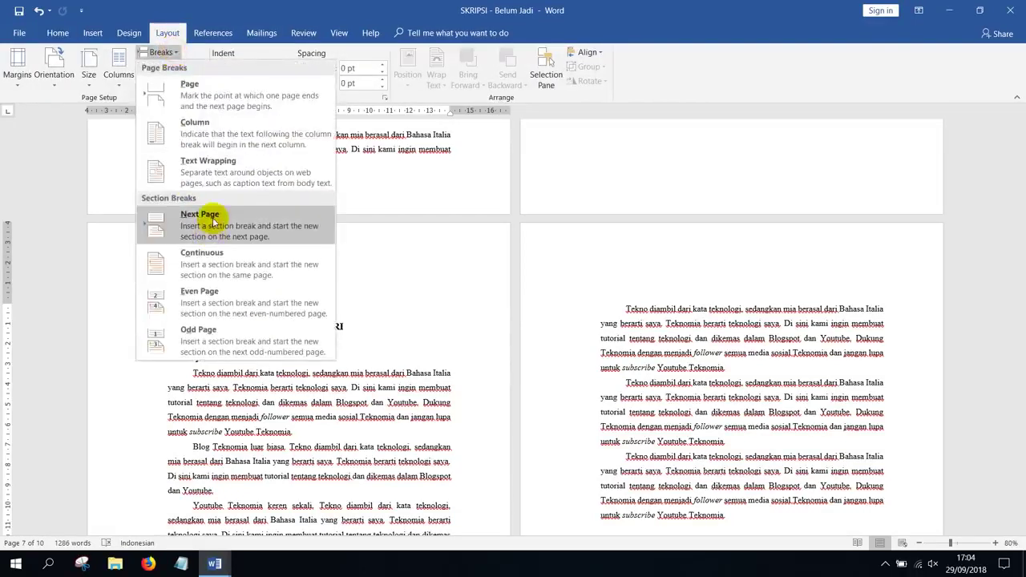
click(213, 221)
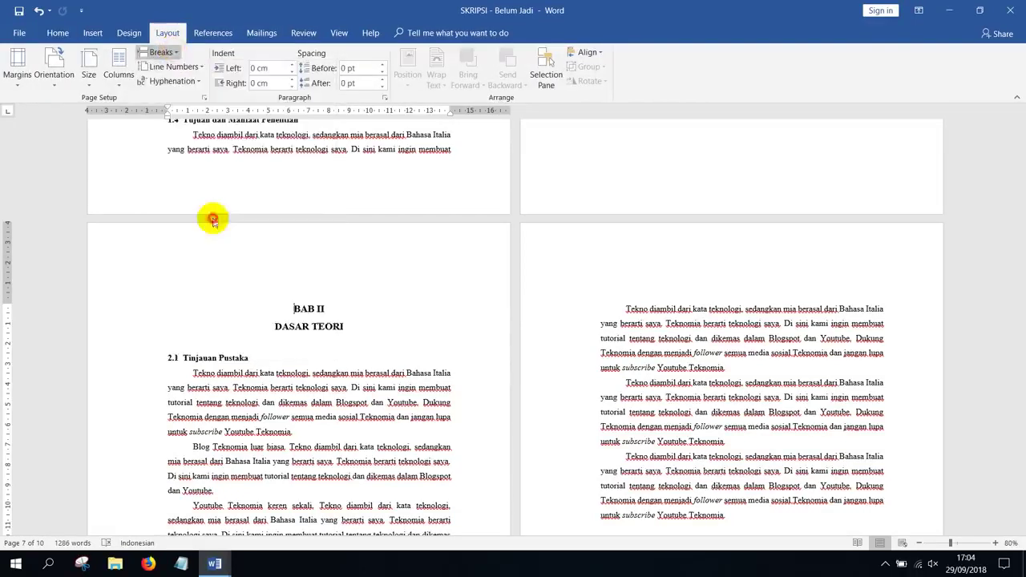
Check the header section labels on the BAB II DASAR TEORI pages, and leave header editing.
double_click(258, 257)
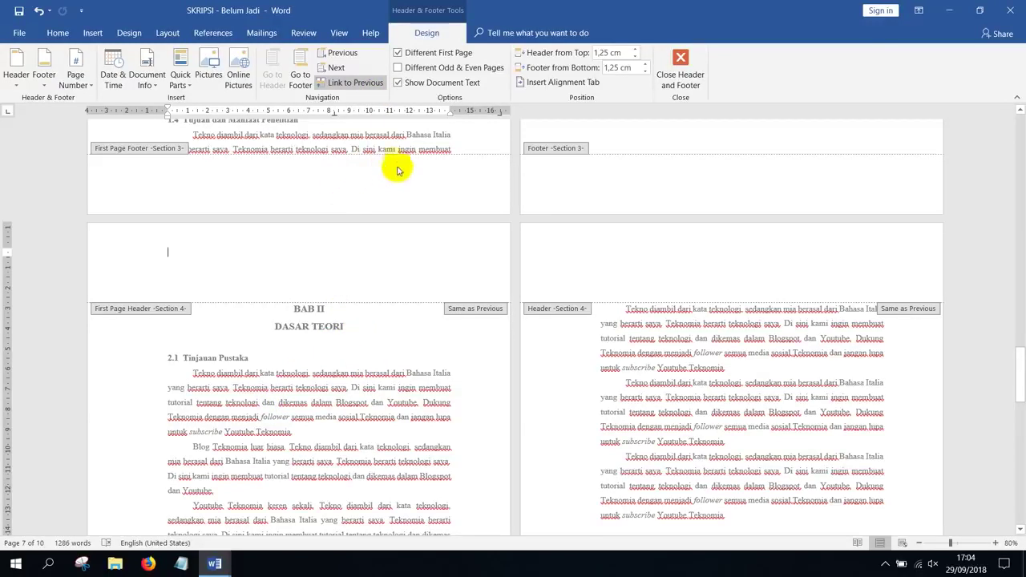
scroll(352, 320, down, 1)
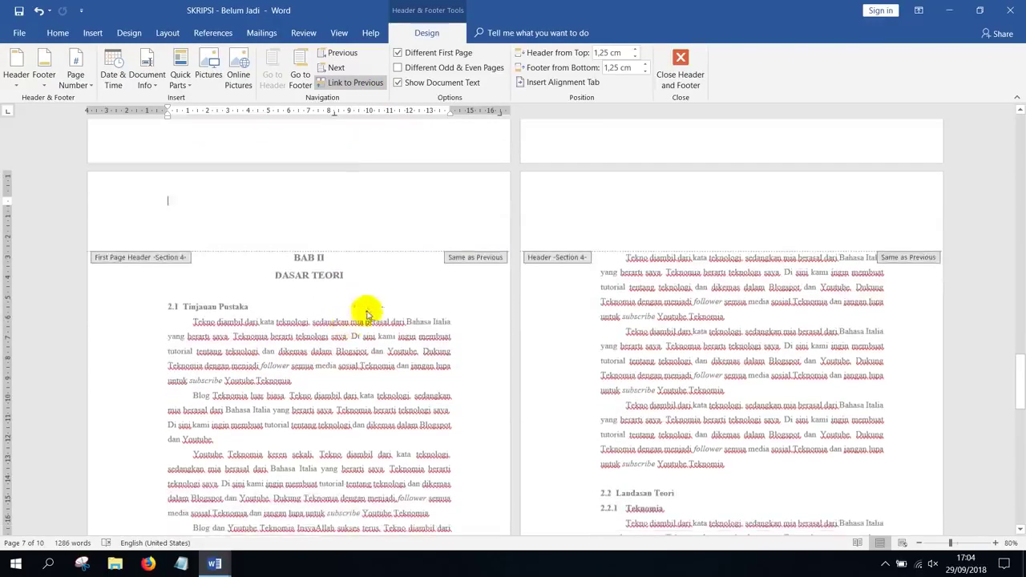
click(681, 59)
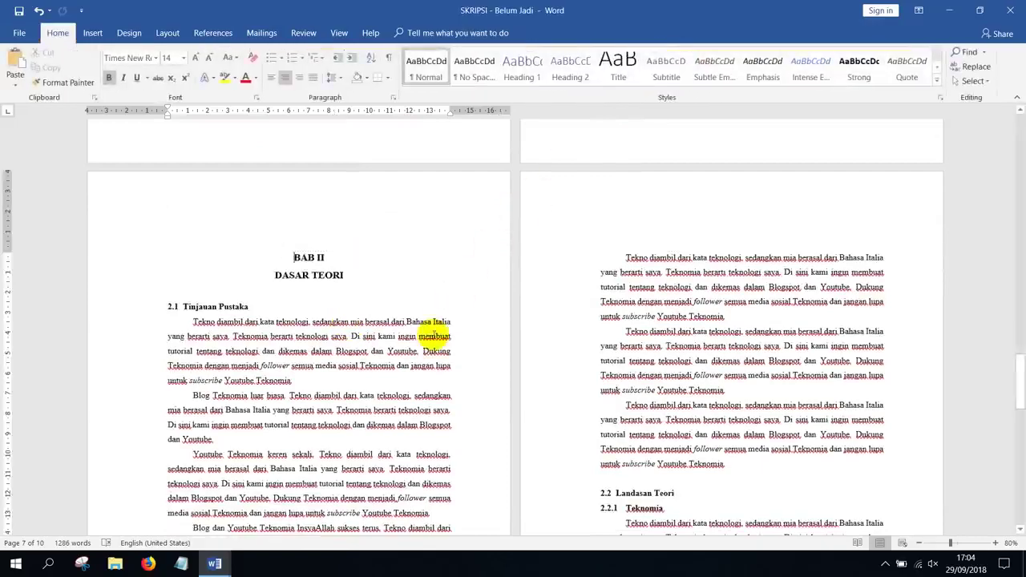
Insert a Next Page section break directly before the DAFTAR PUSTAKA heading.
scroll(435, 332, down, 5)
scroll(433, 335, down, 5)
click(419, 359)
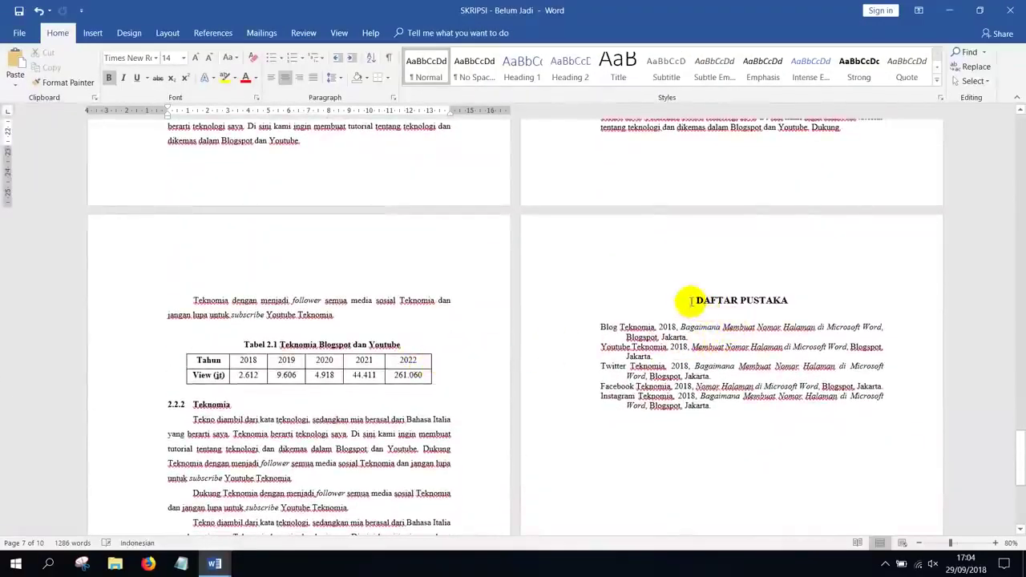
scroll(726, 298, down, 1)
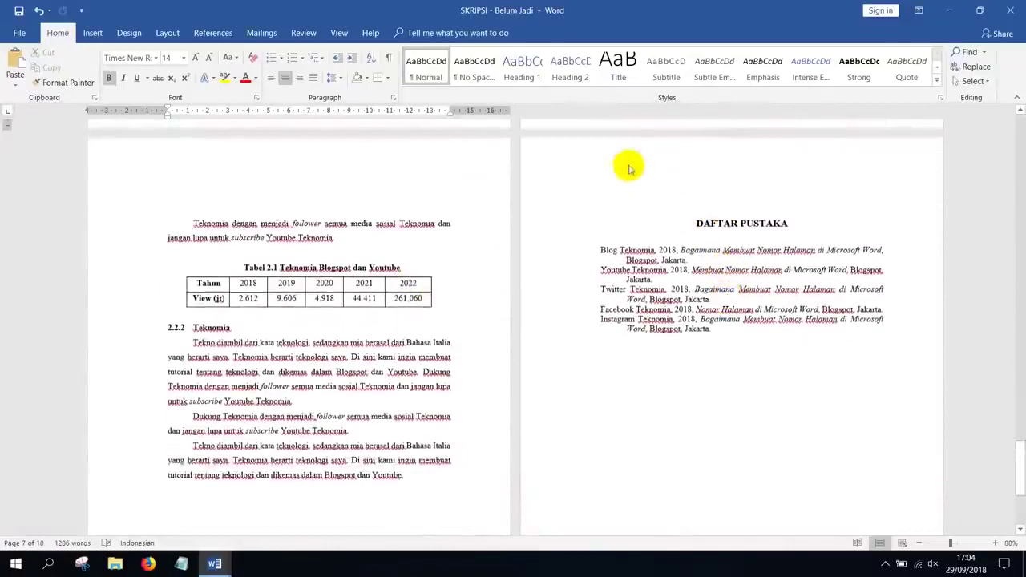
double_click(625, 165)
scroll(641, 260, up, 1)
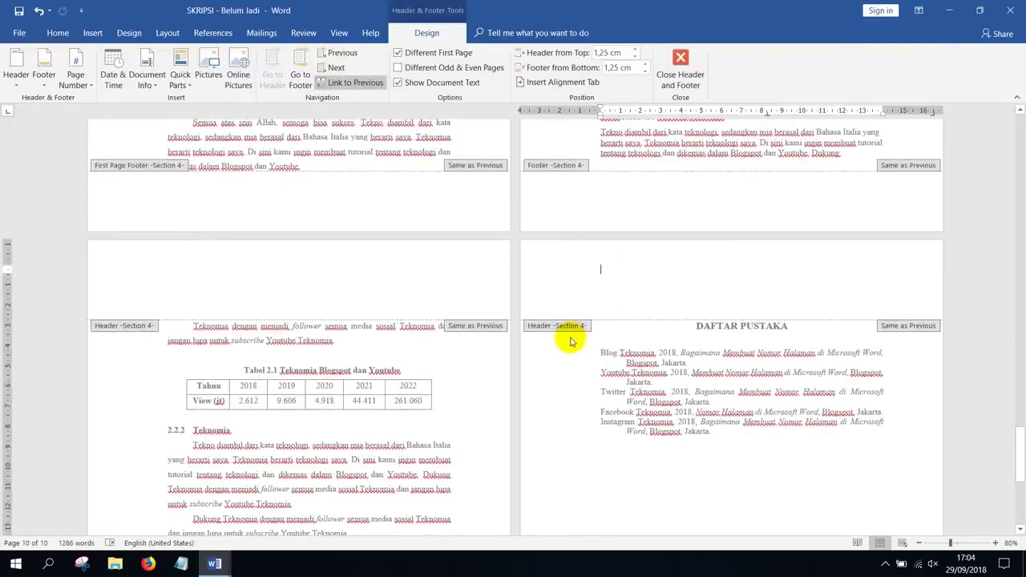
click(673, 68)
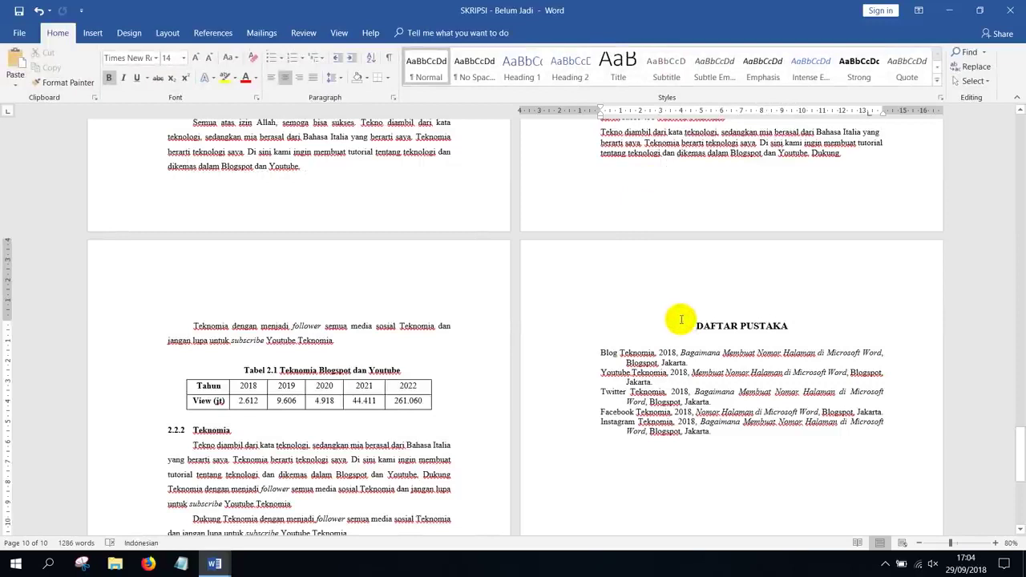
click(167, 33)
click(160, 56)
click(215, 215)
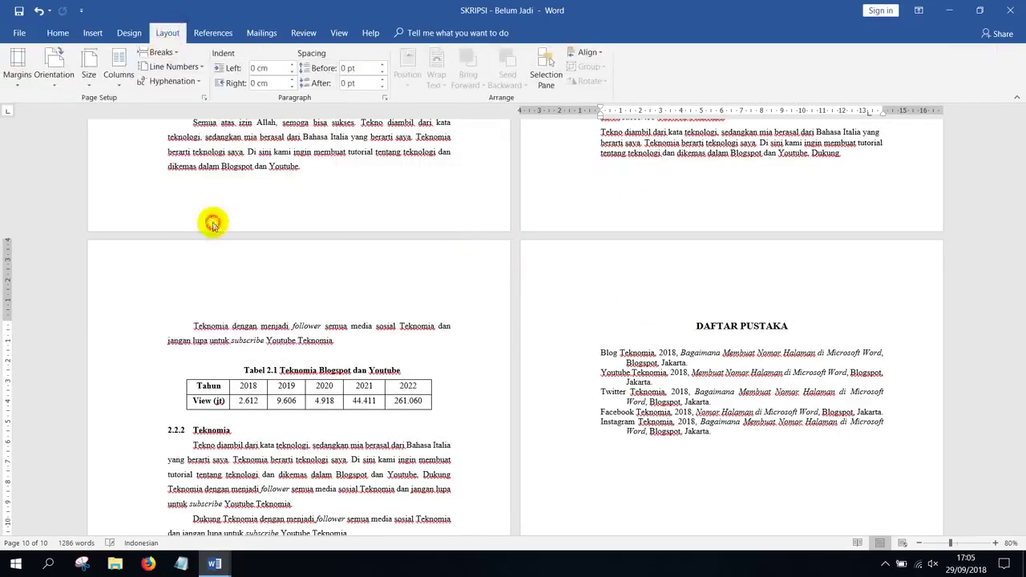
Turn off Different First Page for the section starting at DAFTAR PUSTAKA.
double_click(656, 265)
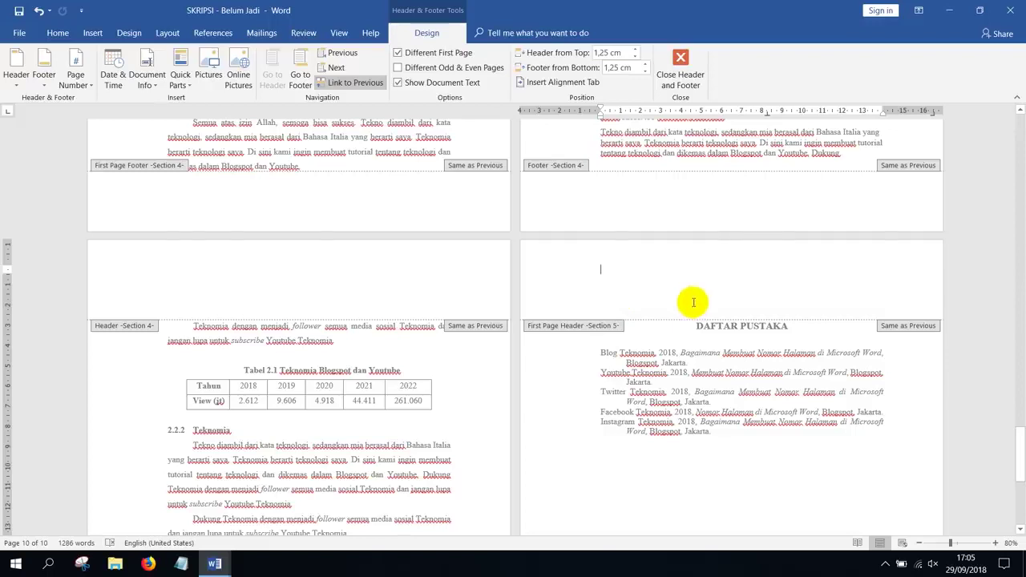
scroll(772, 423, down, 5)
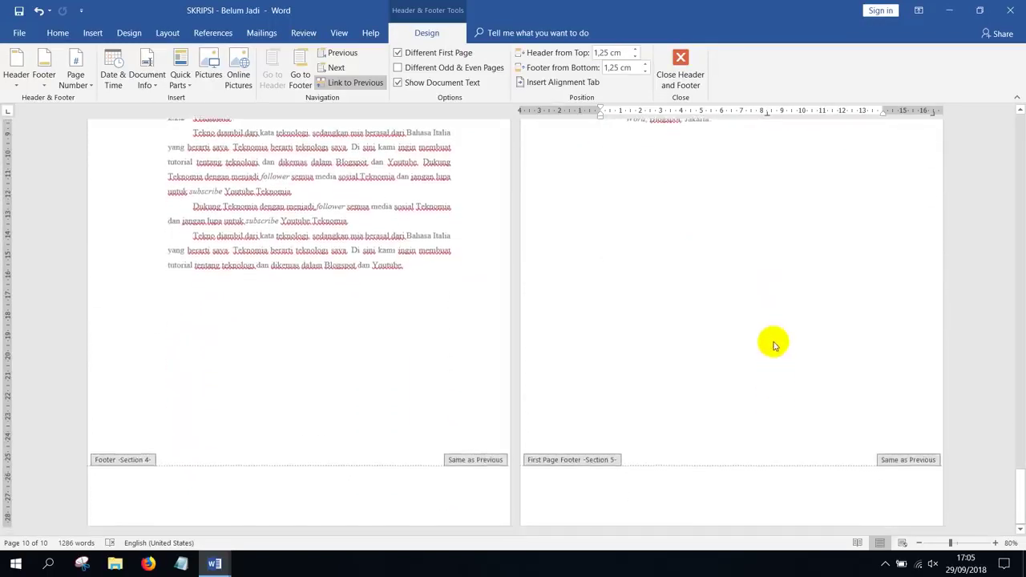
scroll(746, 362, up, 4)
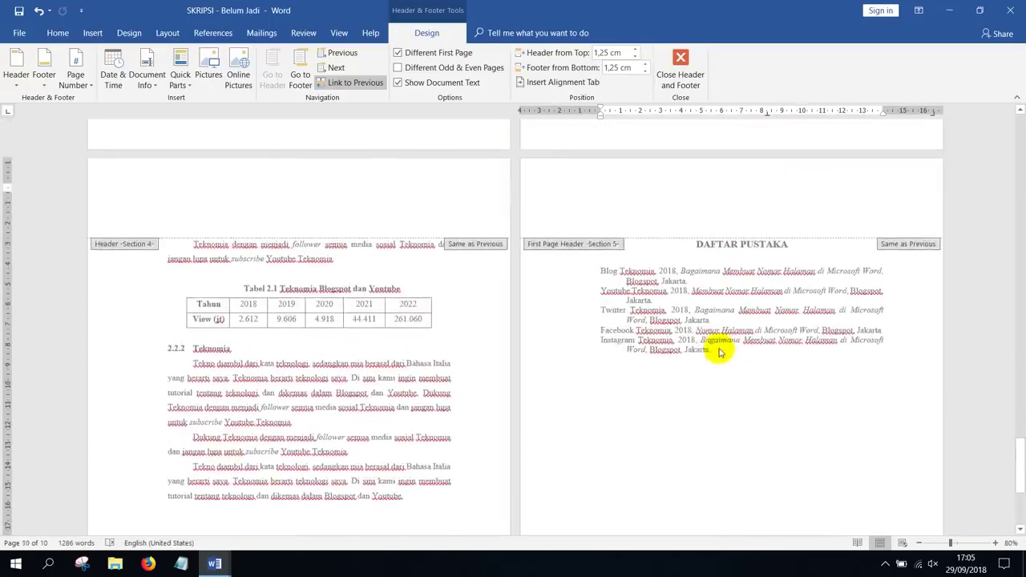
click(399, 52)
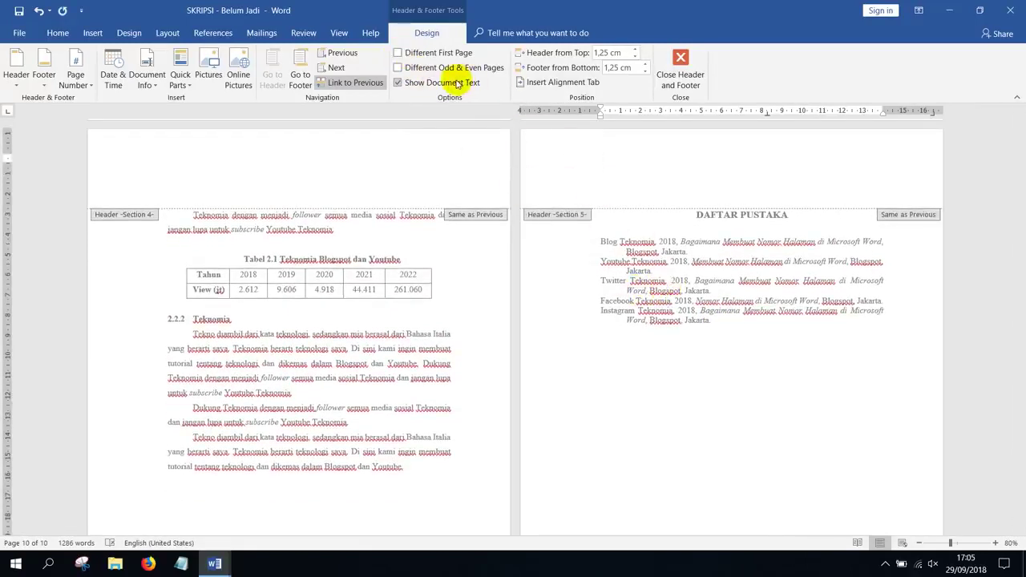
Turn off Link to Previous for both the header and the footer of the DAFTAR PUSTAKA section.
click(349, 85)
click(287, 70)
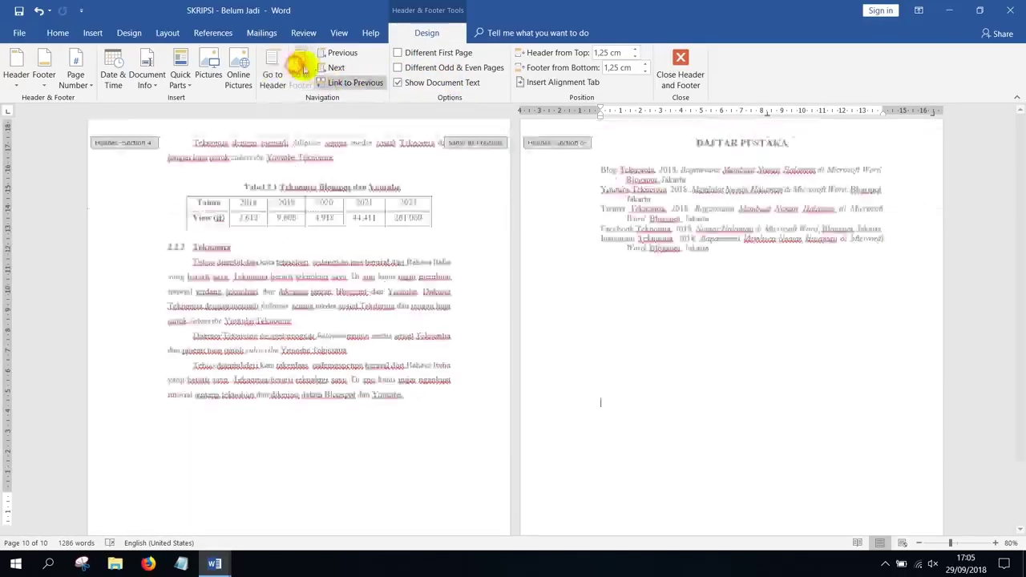
click(362, 83)
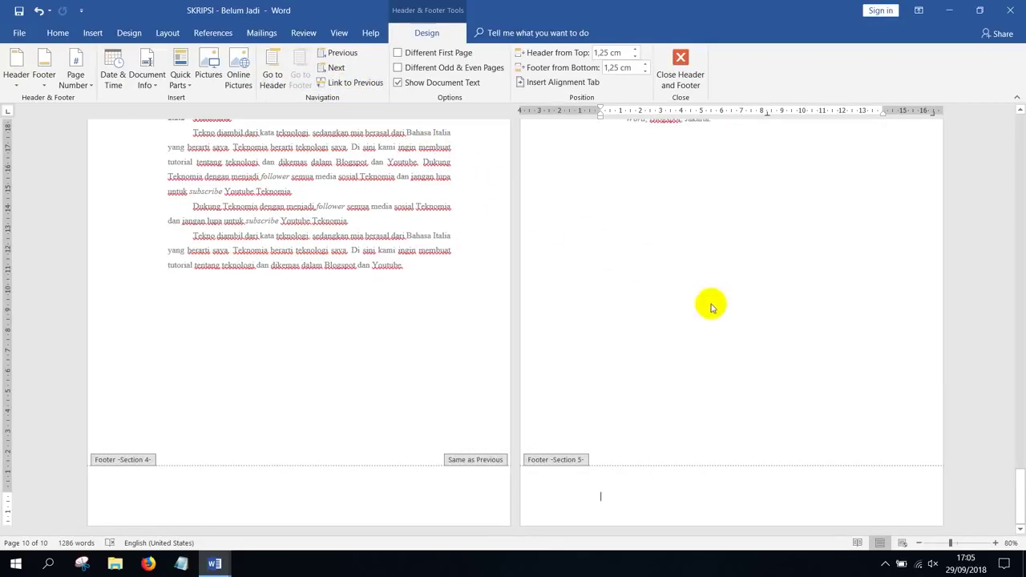
Review the header and footer section labels on every page from the cover through DAFTAR PUSTAKA.
drag(1013, 474, 1019, 116)
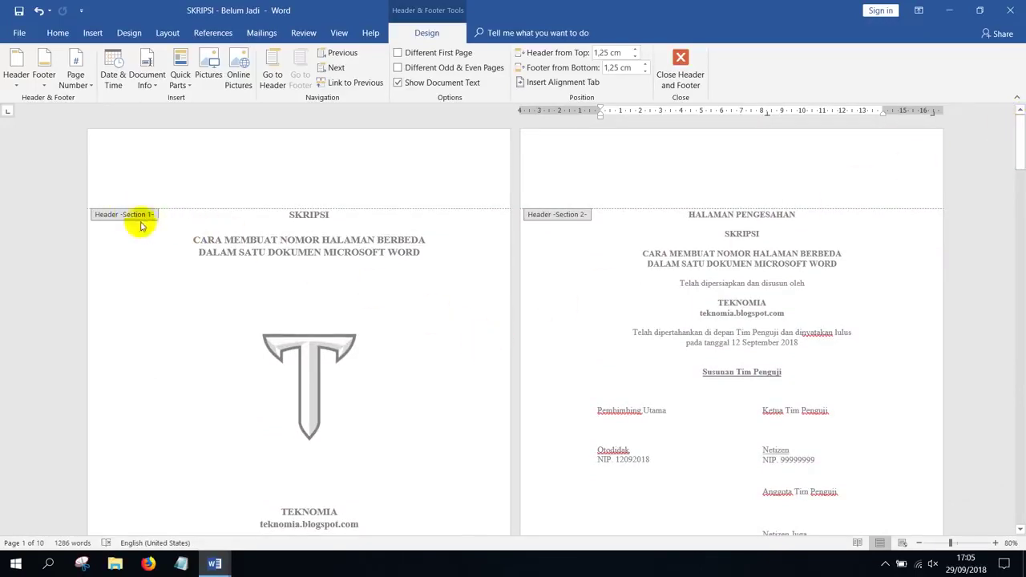
scroll(330, 245, down, 8)
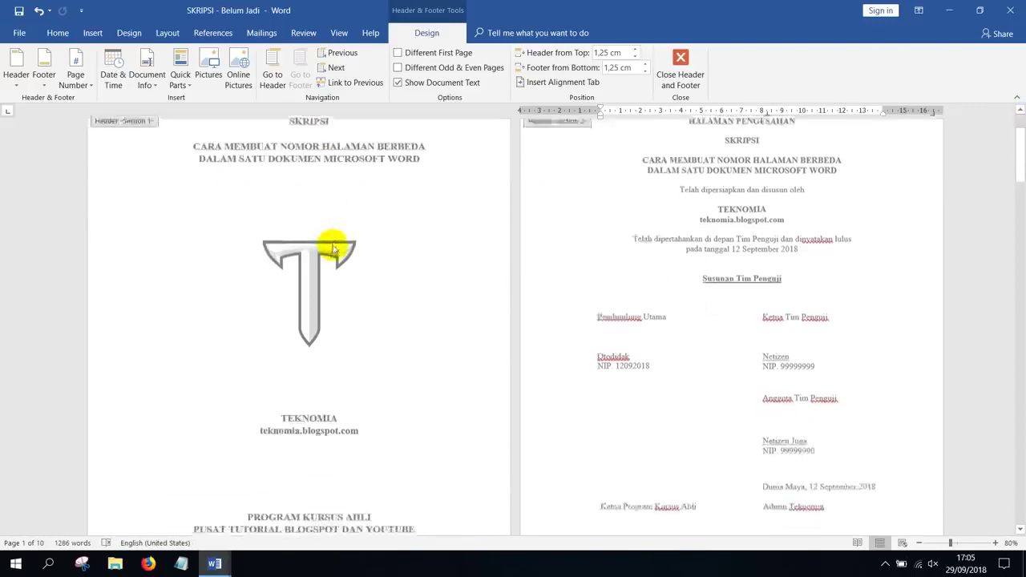
scroll(375, 303, up, 4)
scroll(375, 303, up, 3)
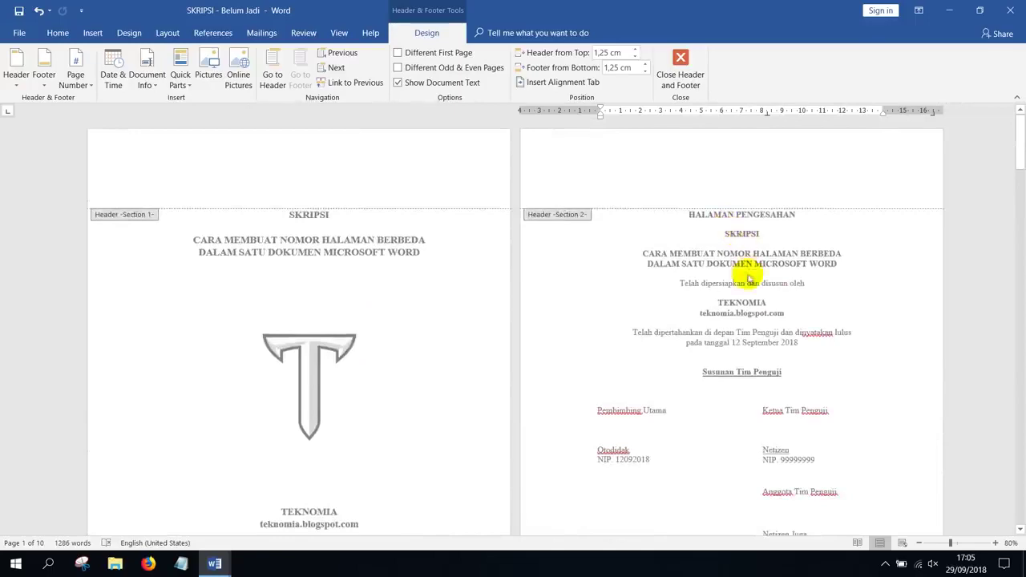
scroll(722, 264, down, 8)
scroll(737, 336, down, 4)
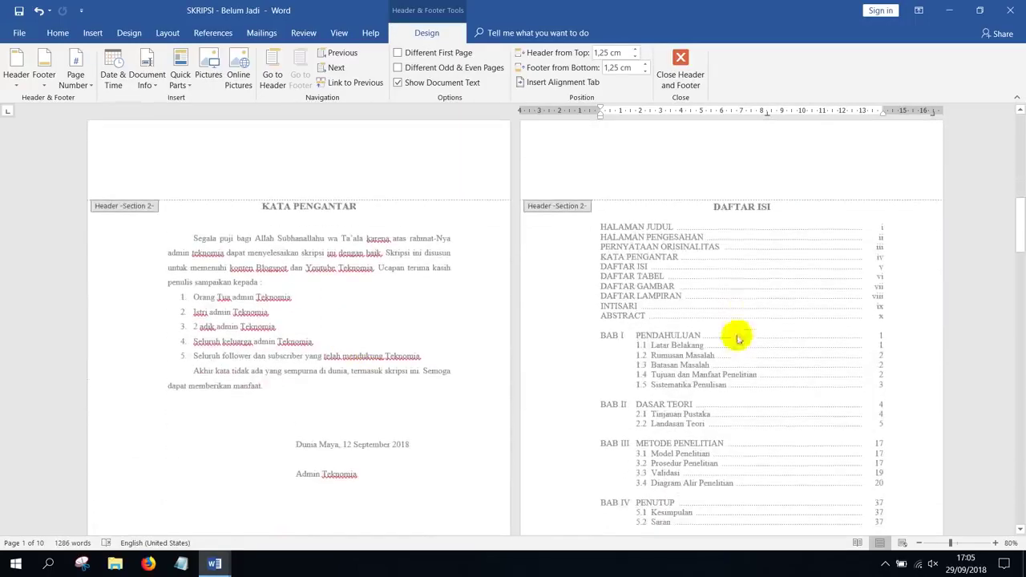
scroll(713, 279, down, 6)
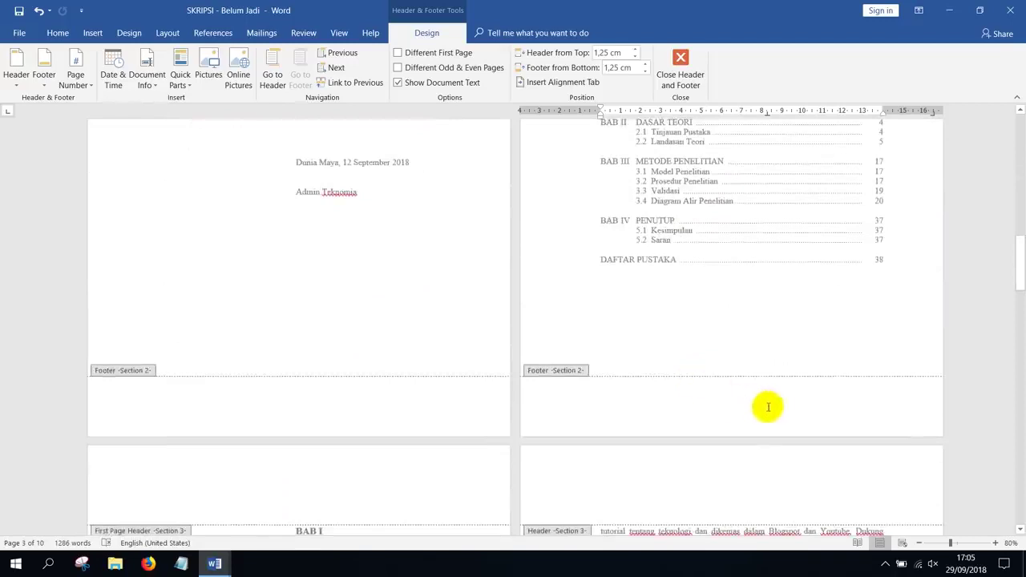
scroll(776, 415, down, 7)
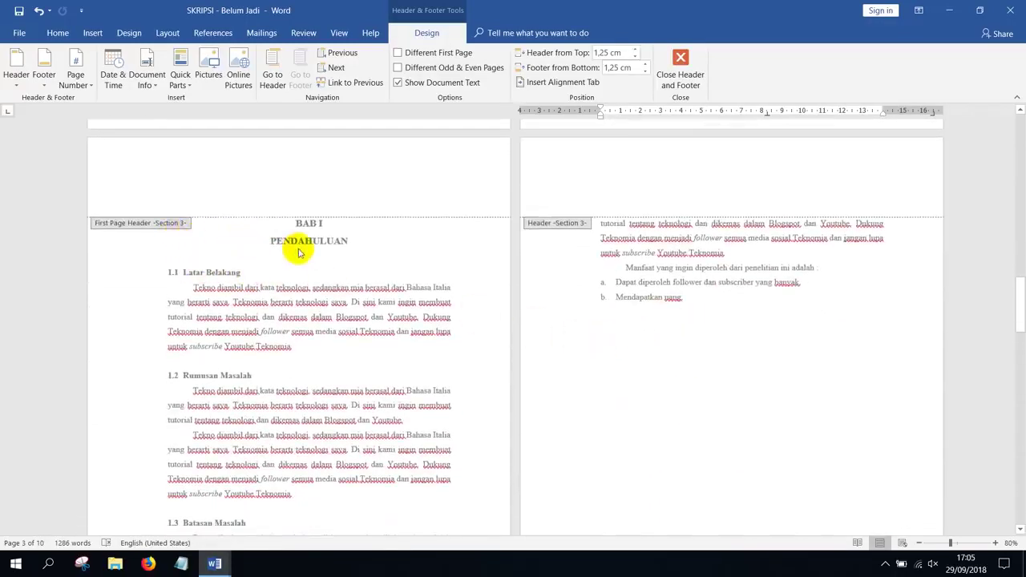
scroll(295, 248, down, 2)
scroll(312, 304, down, 4)
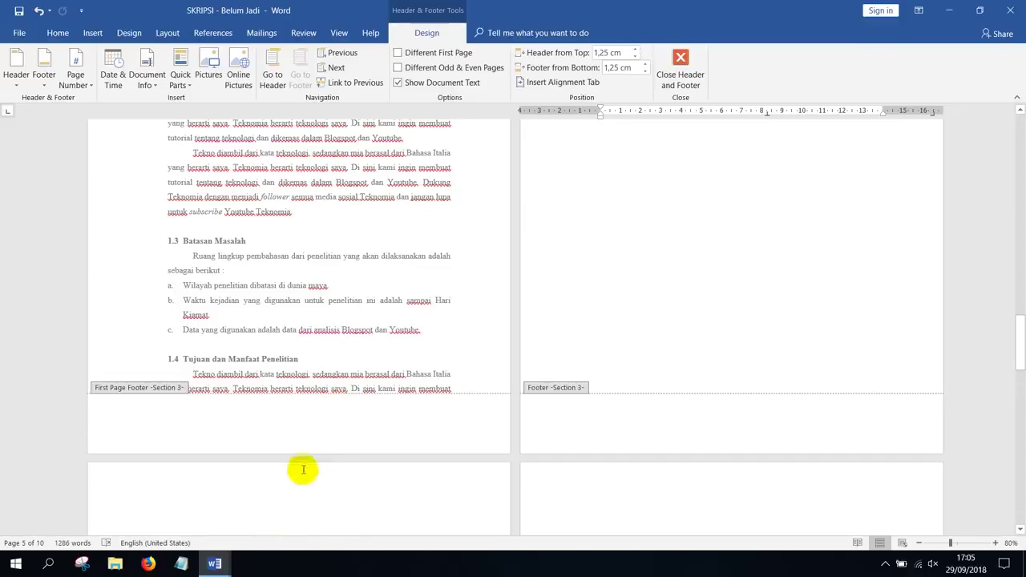
scroll(733, 286, up, 5)
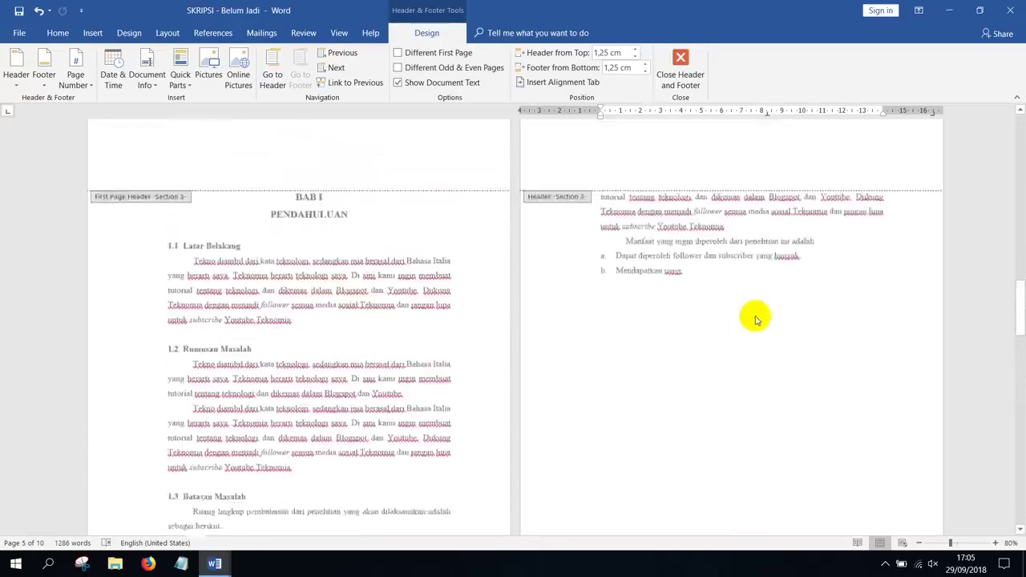
scroll(648, 334, down, 7)
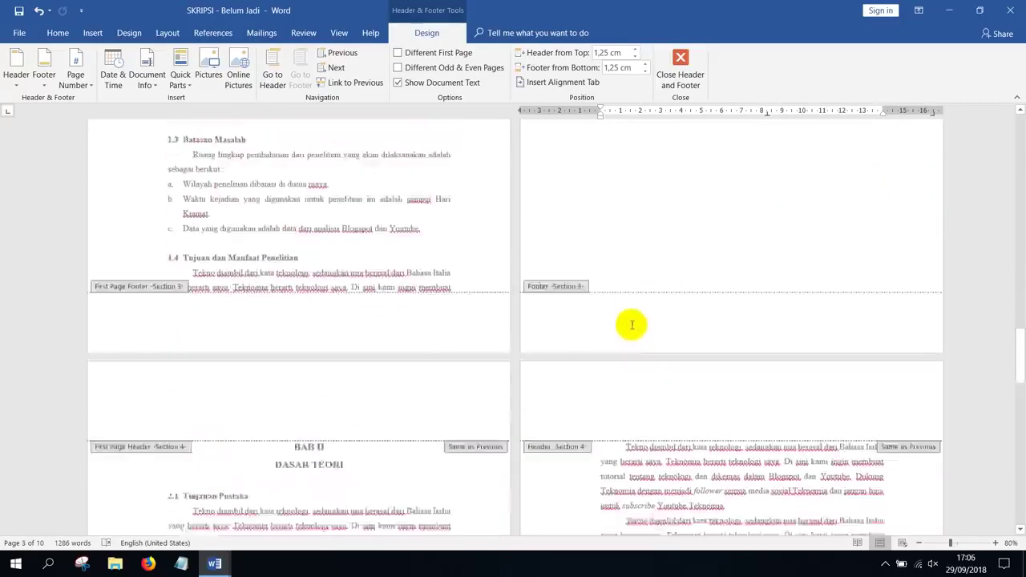
scroll(339, 293, down, 3)
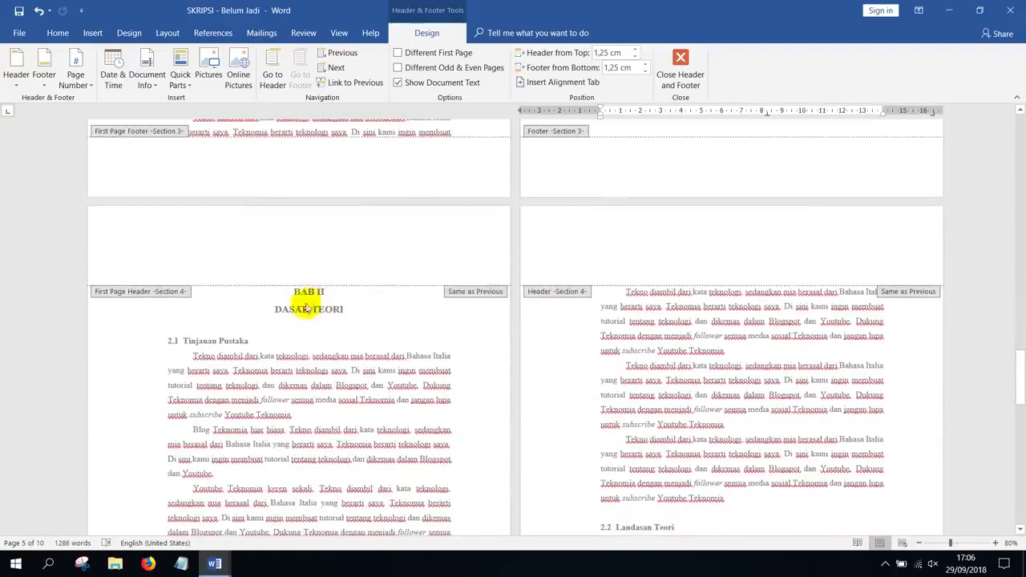
scroll(327, 308, down, 3)
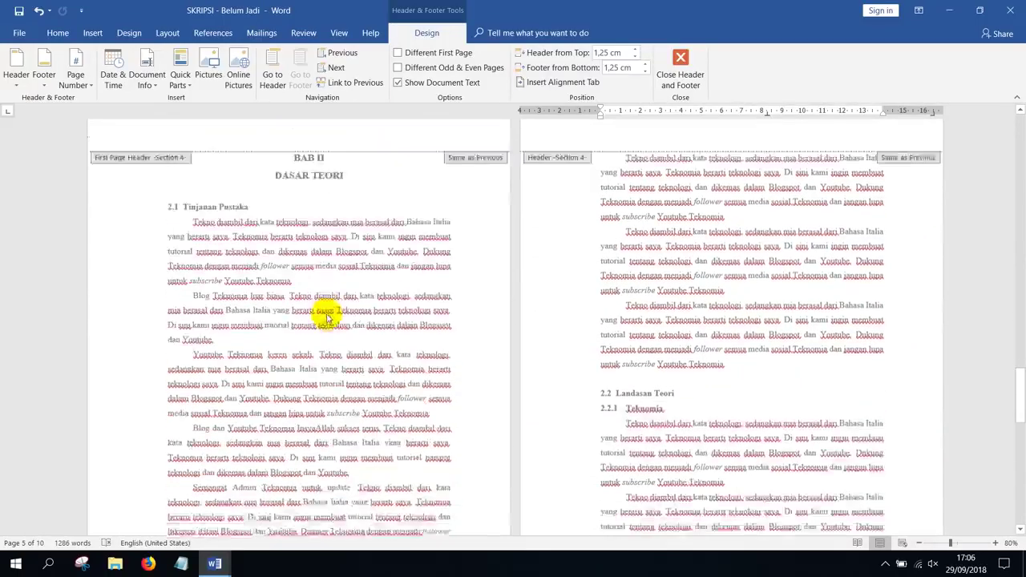
scroll(327, 317, down, 8)
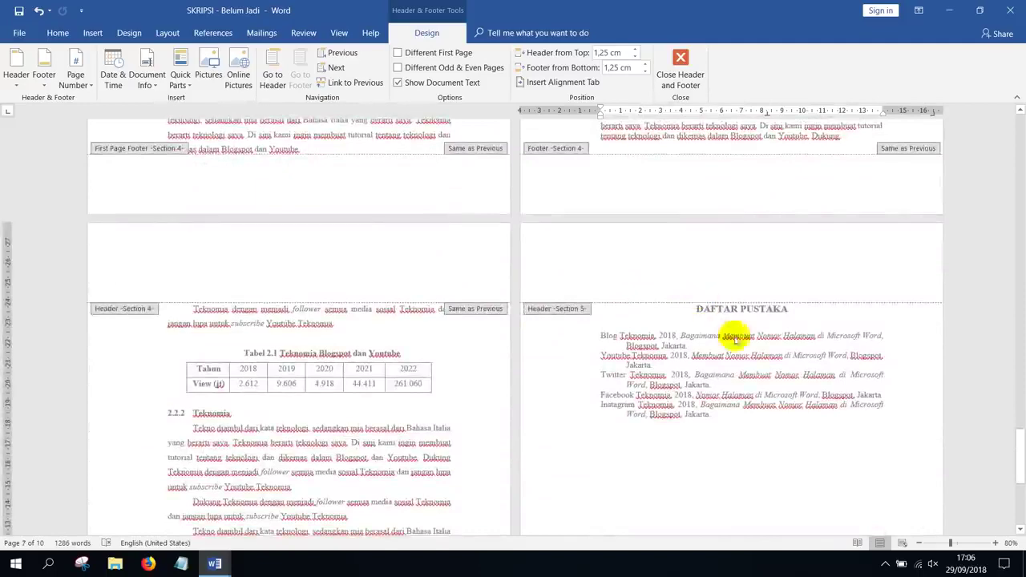
scroll(739, 351, down, 5)
scroll(744, 373, down, 1)
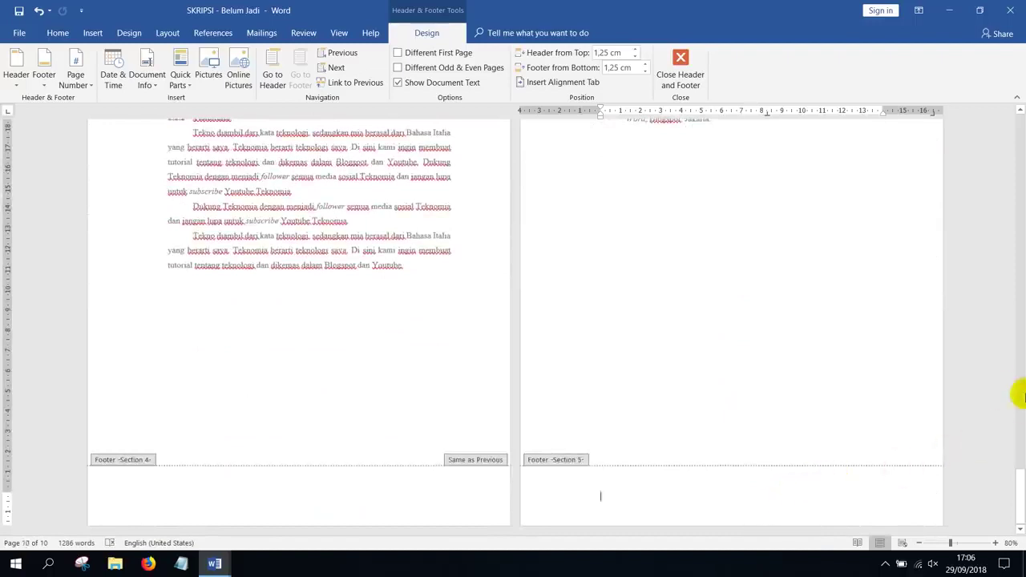
Insert a centred Plain Number 2 page number at the bottom of the HALAMAN PENGESAHAN page, in the Section 2 footer.
drag(1016, 476, 1018, 120)
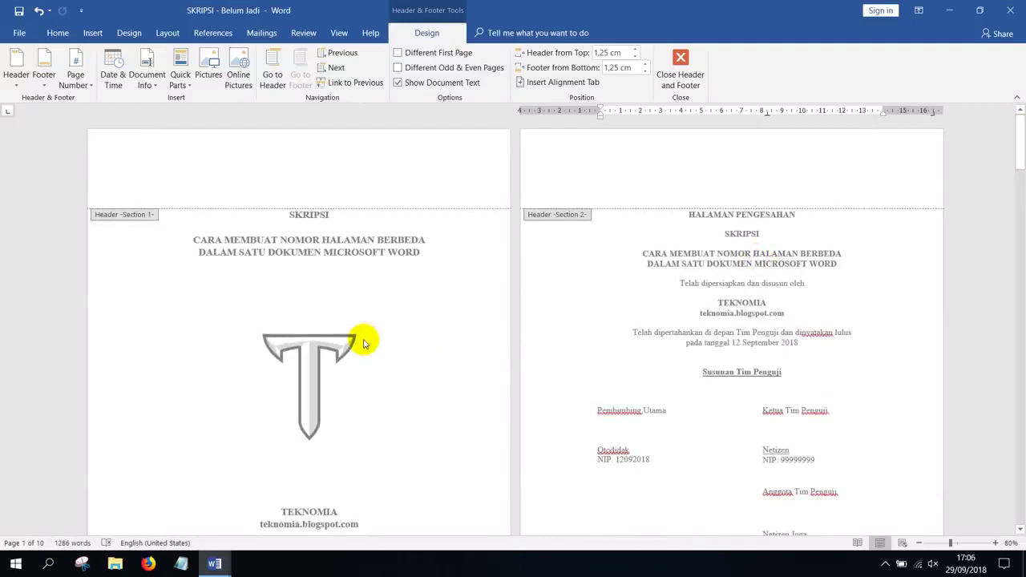
scroll(363, 343, down, 5)
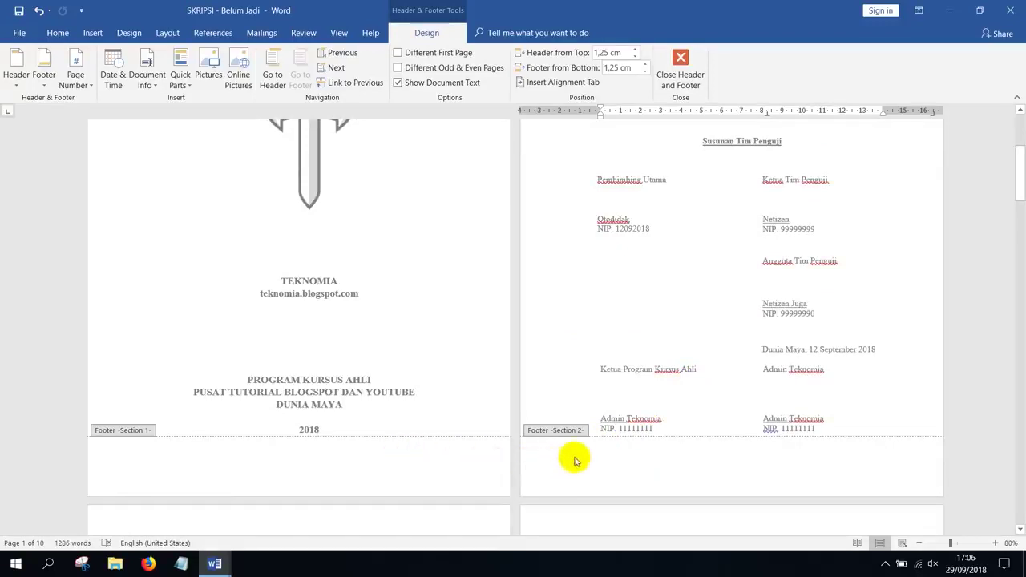
click(711, 473)
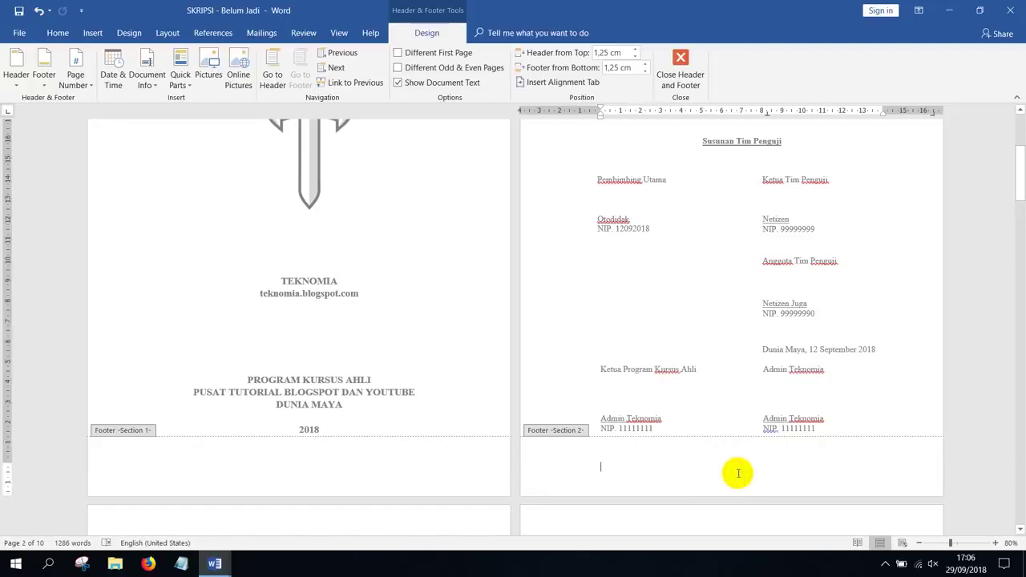
scroll(732, 473, down, 2)
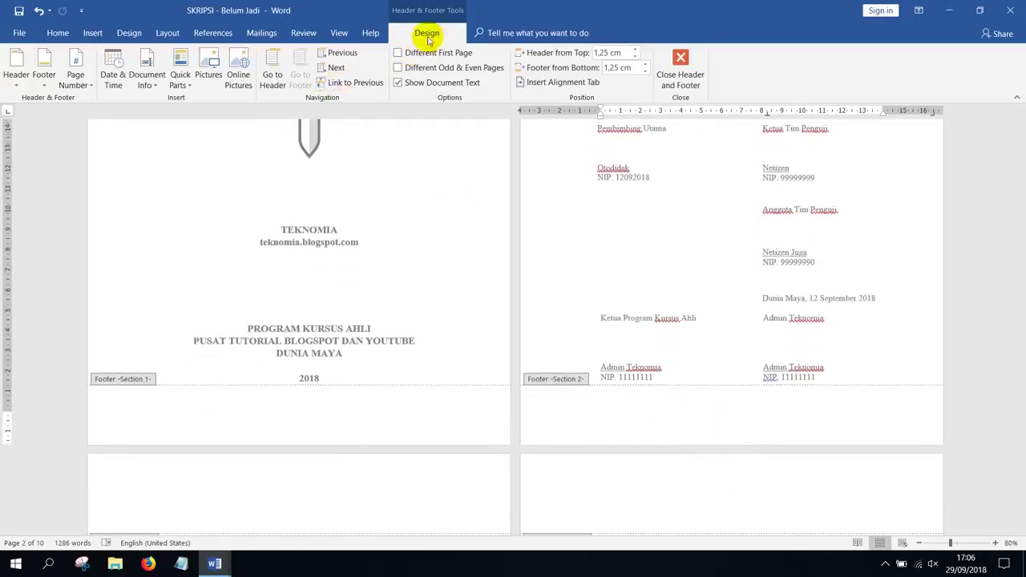
click(75, 85)
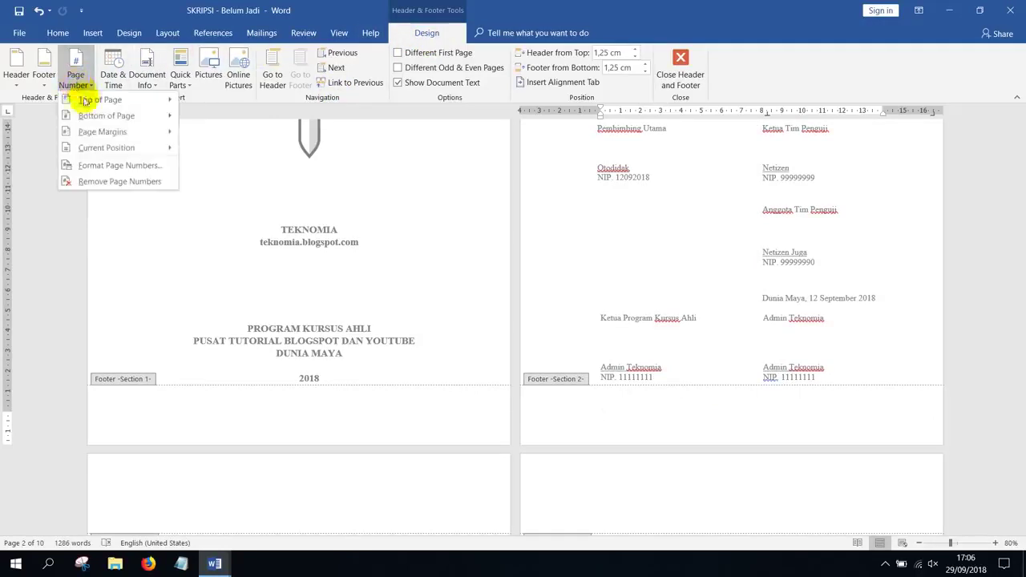
mouse_move(120, 116)
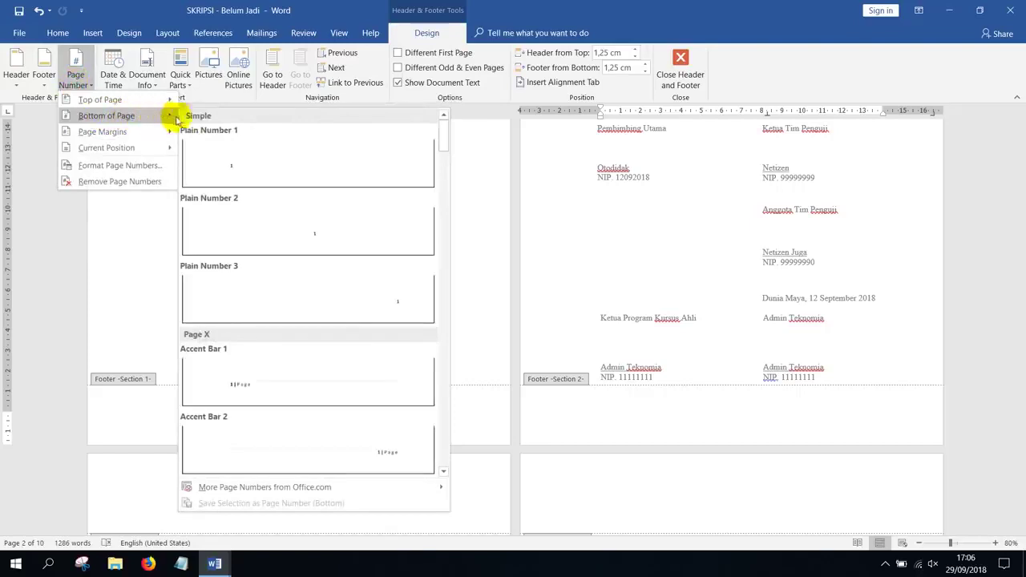
click(389, 235)
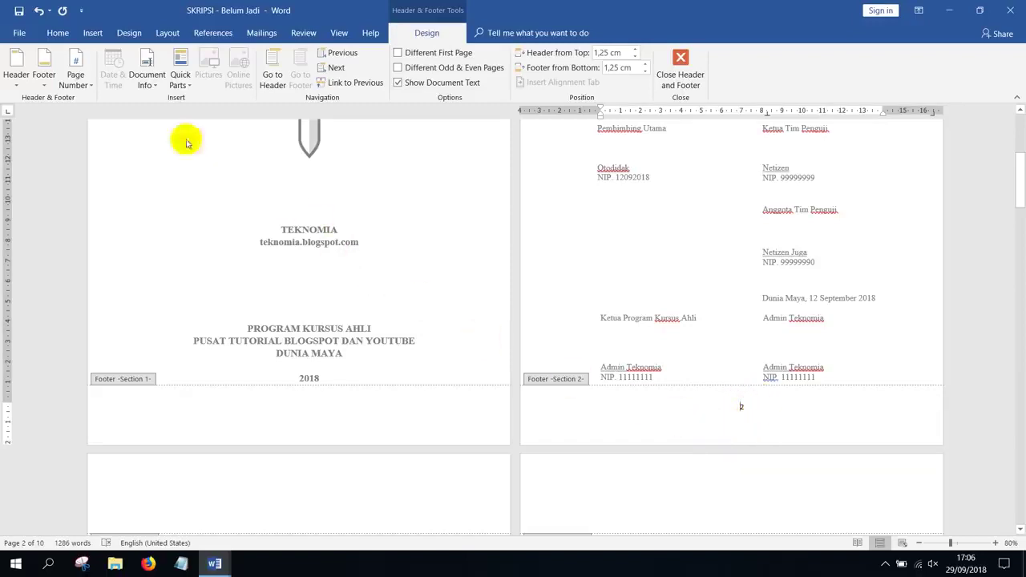
Format the Section 2 page numbers as i, ii, iii and restart the numbering at i.
click(80, 83)
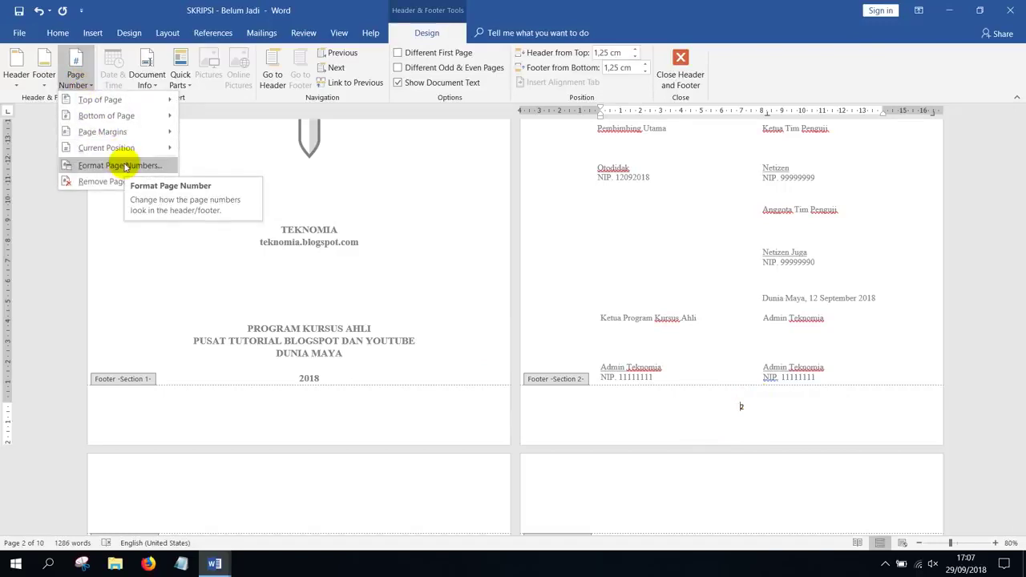
click(124, 166)
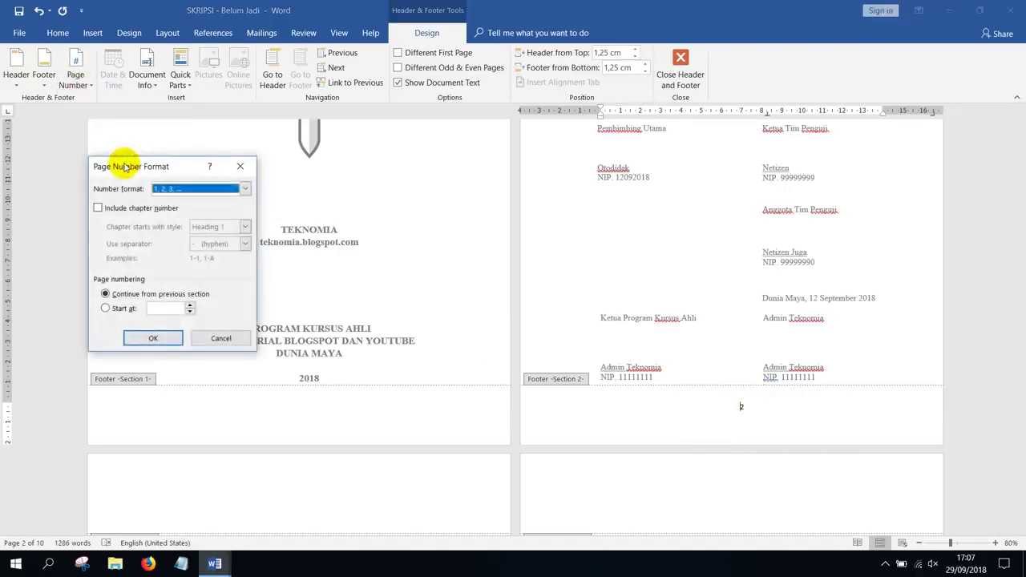
click(186, 191)
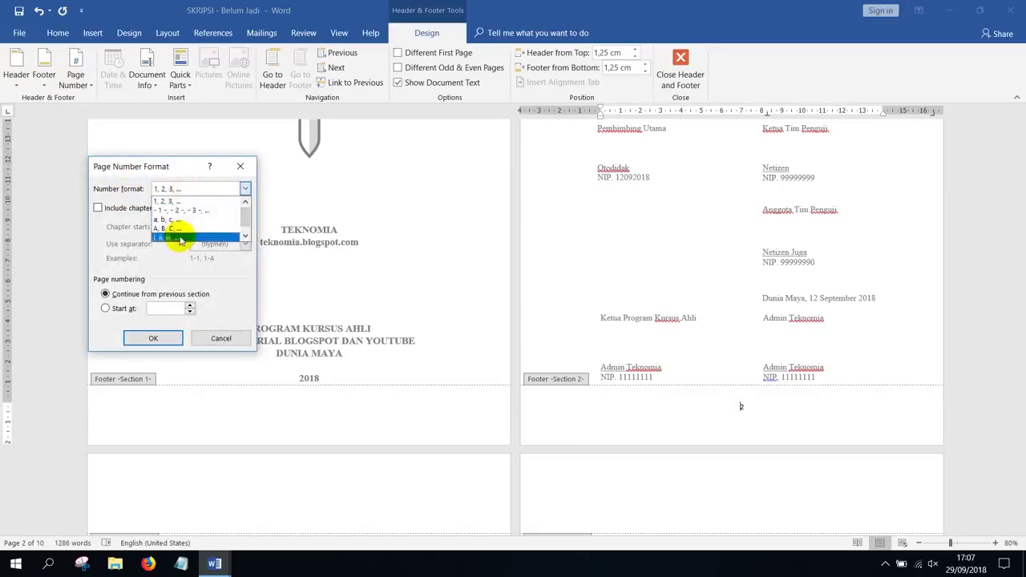
click(180, 239)
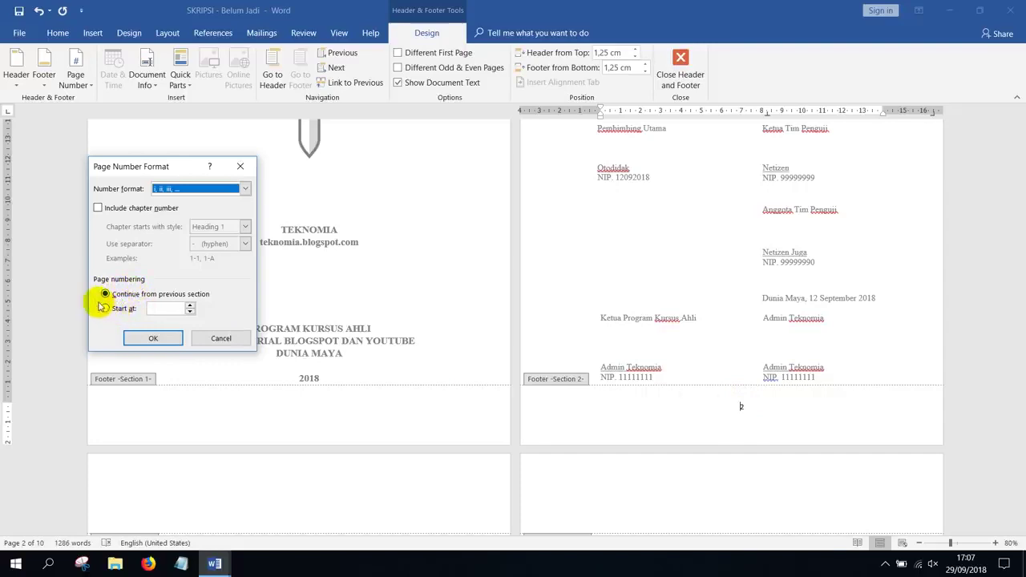
click(122, 311)
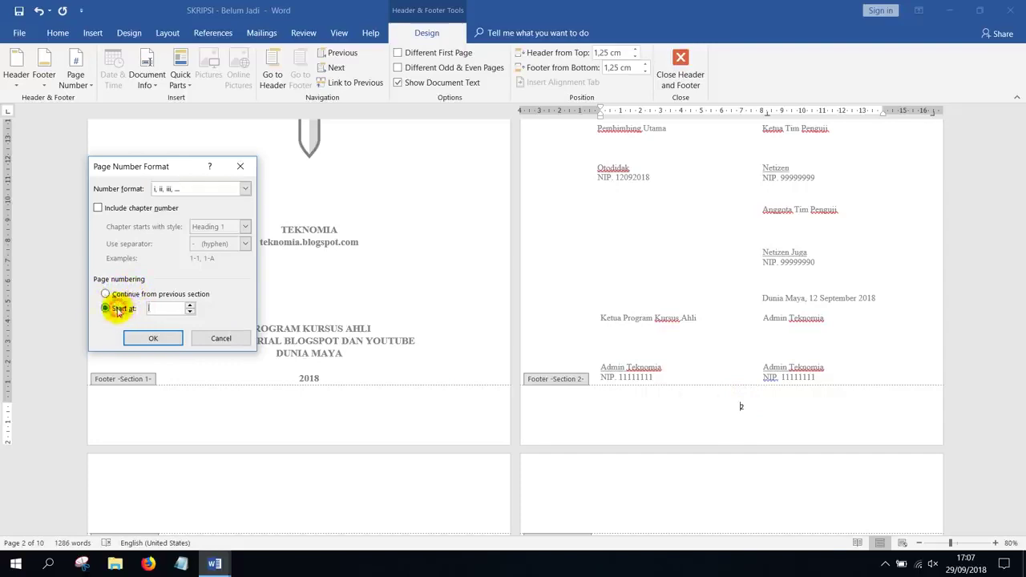
click(155, 338)
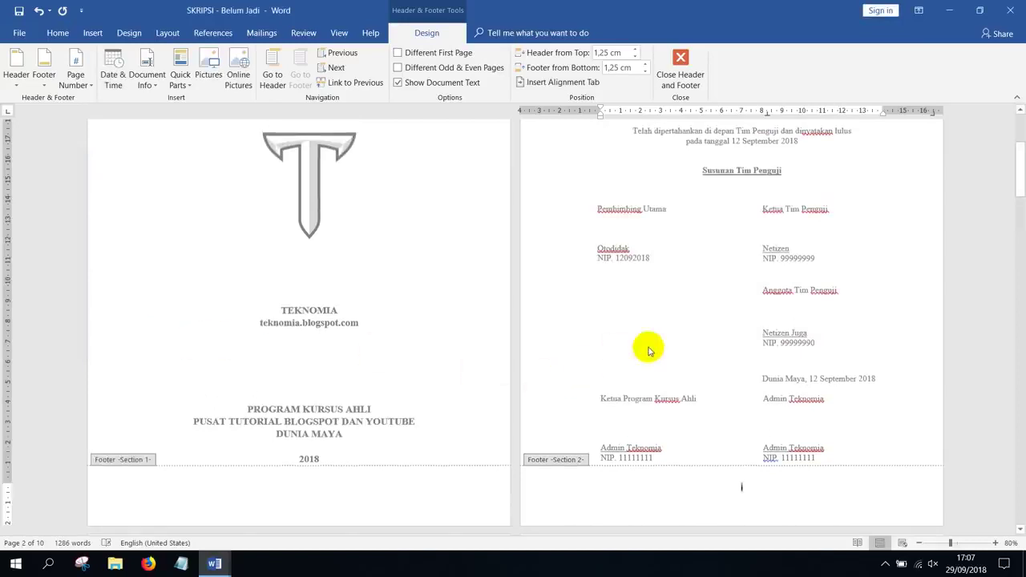
Insert a centred Plain Number 2 page number at the bottom of the BAB I PENDAHULUAN first page, in the Section 3 first-page footer.
scroll(685, 349, down, 5)
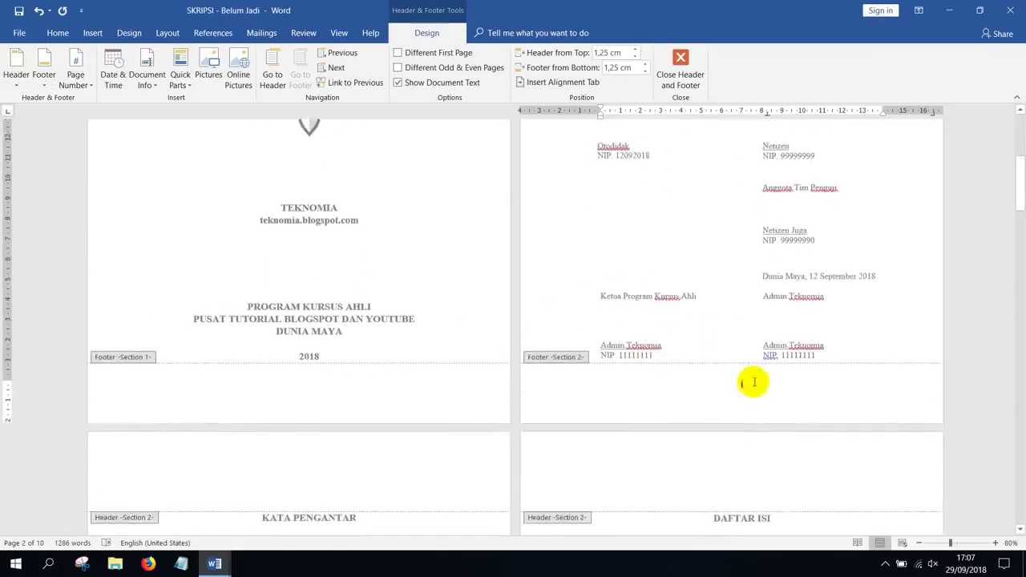
scroll(556, 355, down, 10)
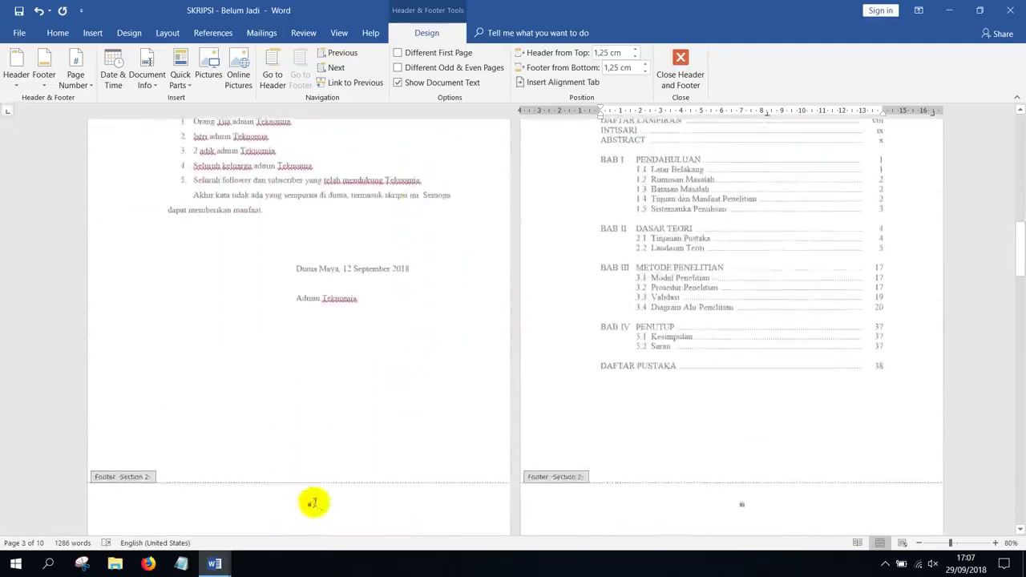
scroll(791, 417, down, 8)
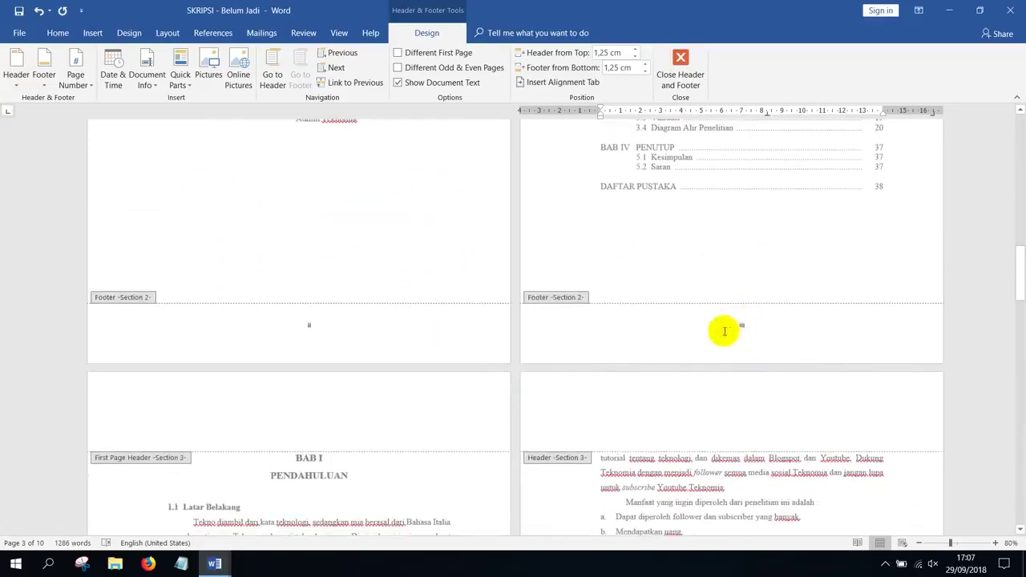
scroll(749, 331, down, 4)
scroll(749, 331, down, 3)
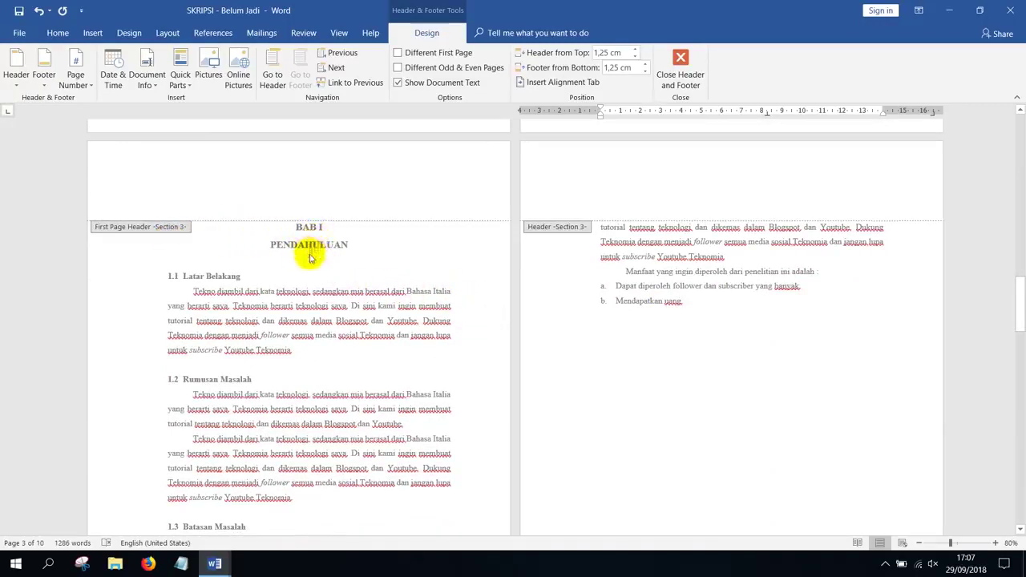
scroll(310, 256, down, 6)
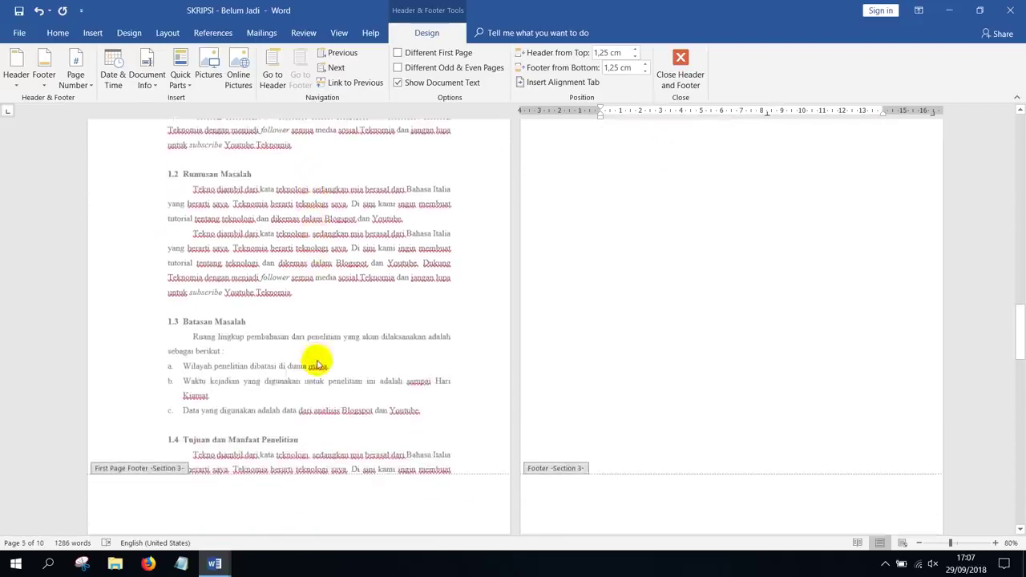
scroll(318, 365, down, 2)
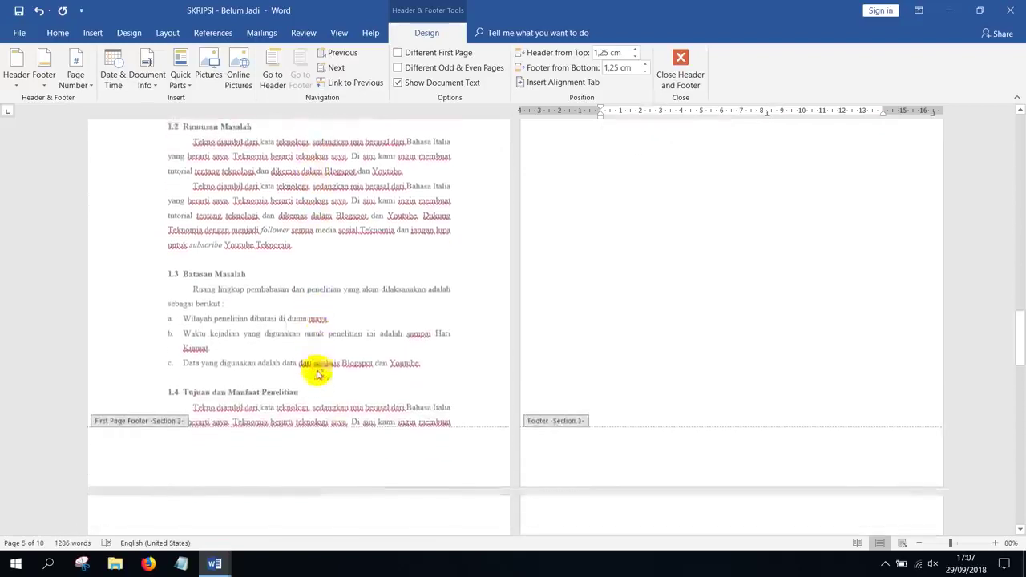
click(313, 455)
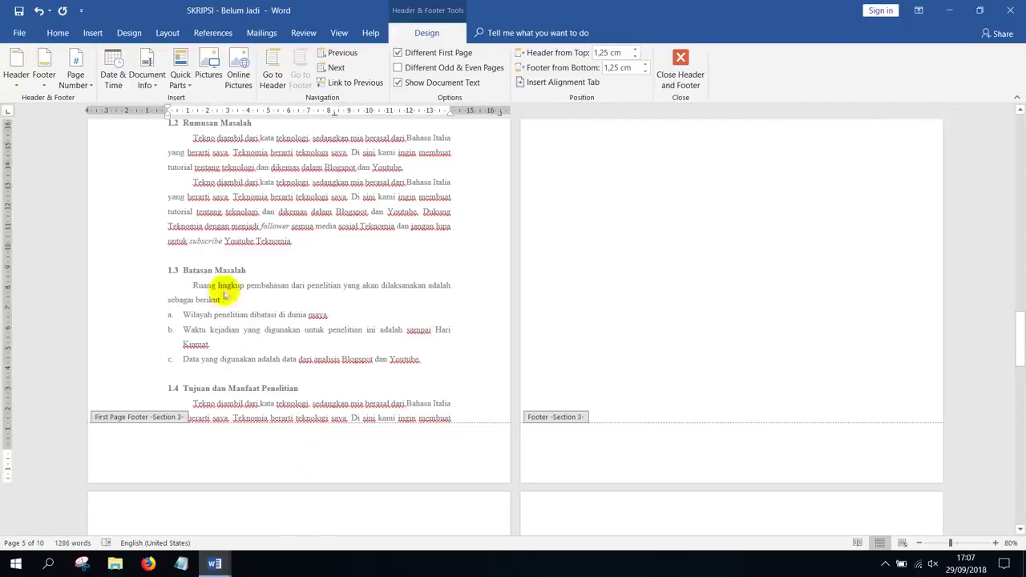
click(76, 80)
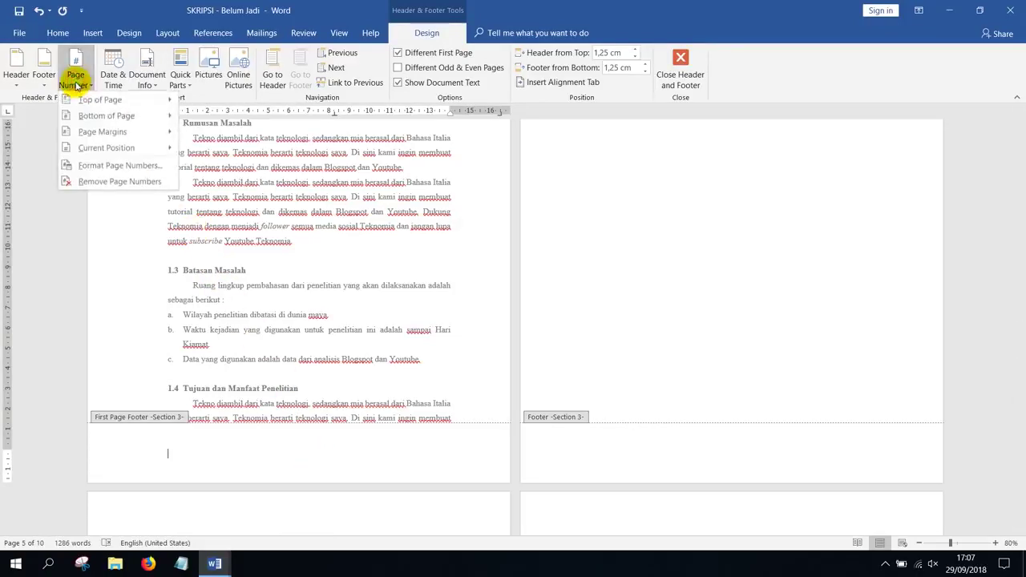
mouse_move(85, 114)
click(301, 257)
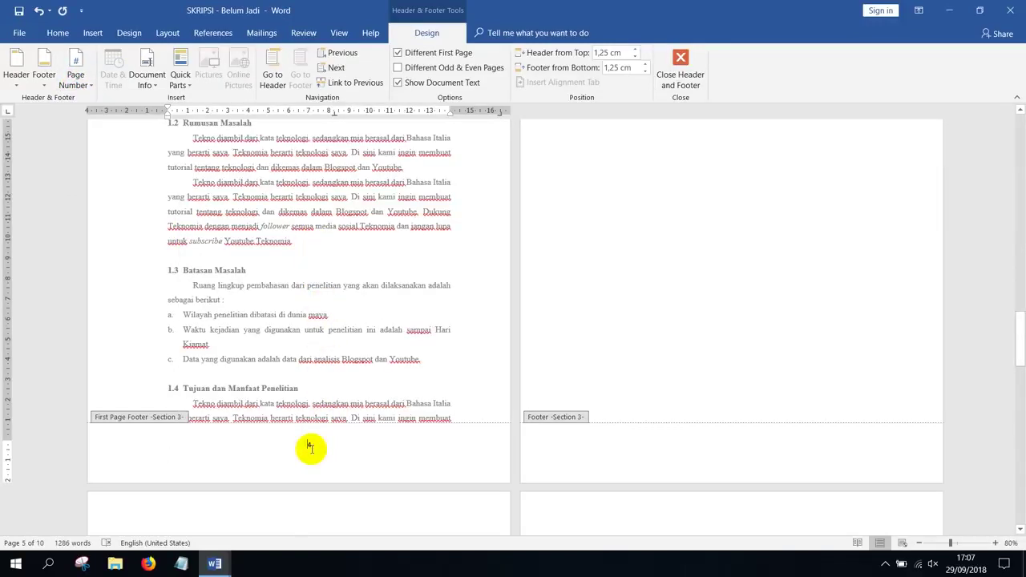
Restart the Section 3 page numbering at 1, beginning on the BAB I PENDAHULUAN first page.
click(75, 76)
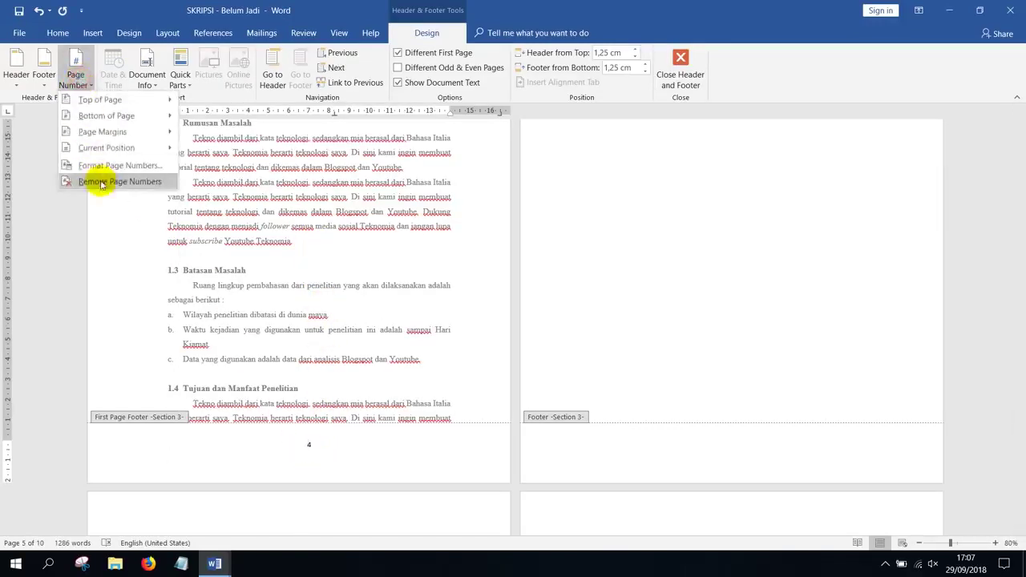
click(104, 169)
click(105, 308)
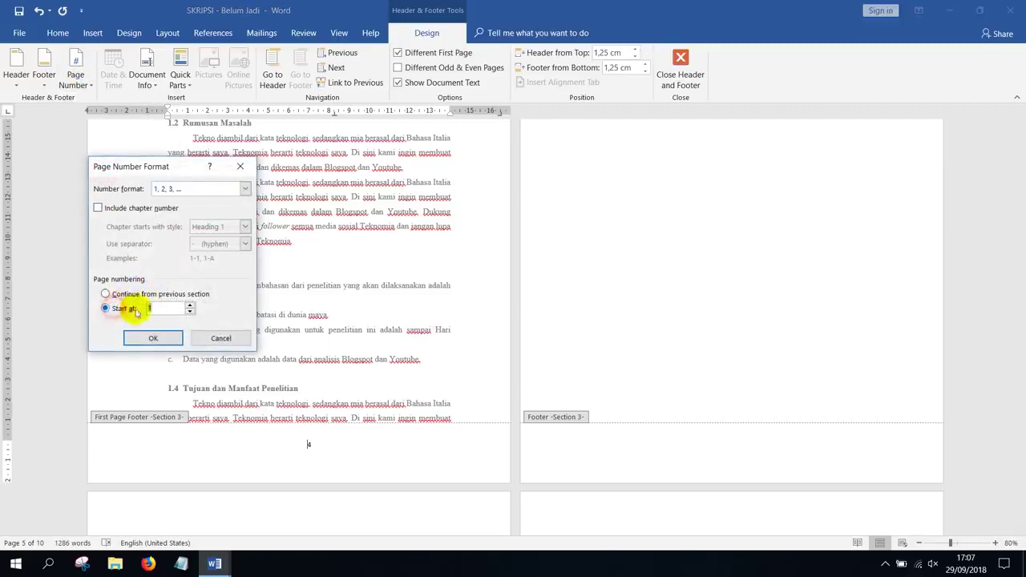
click(153, 337)
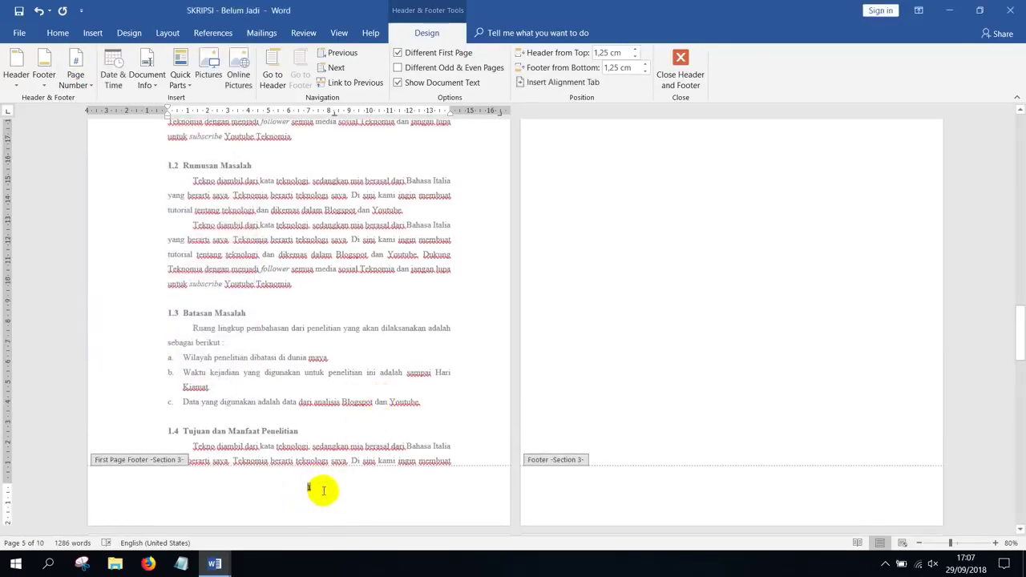
Insert a right-aligned Plain Number 3 page number at the top of the second BAB I page, in the Section 3 header.
scroll(681, 292, up, 5)
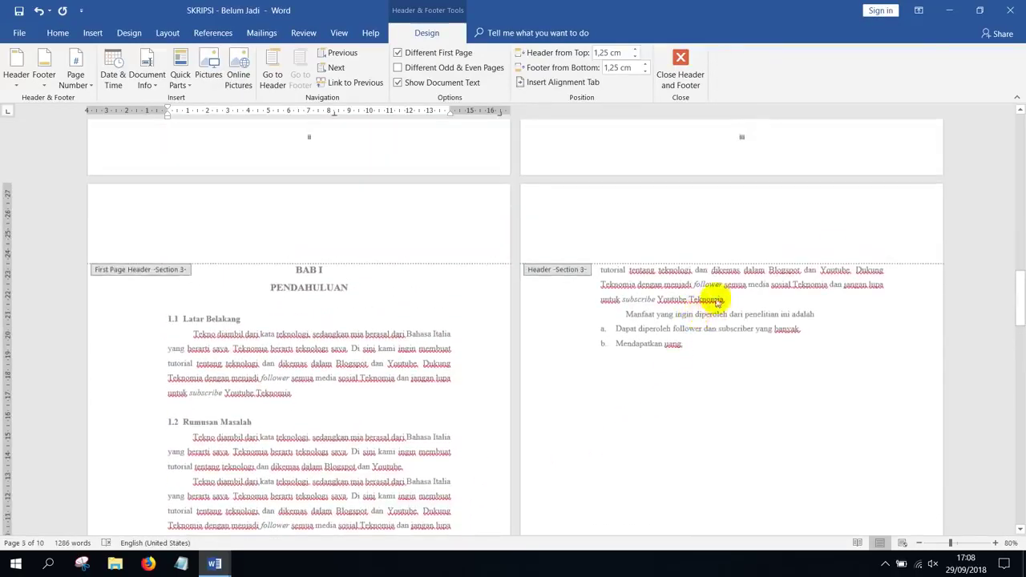
scroll(786, 344, down, 5)
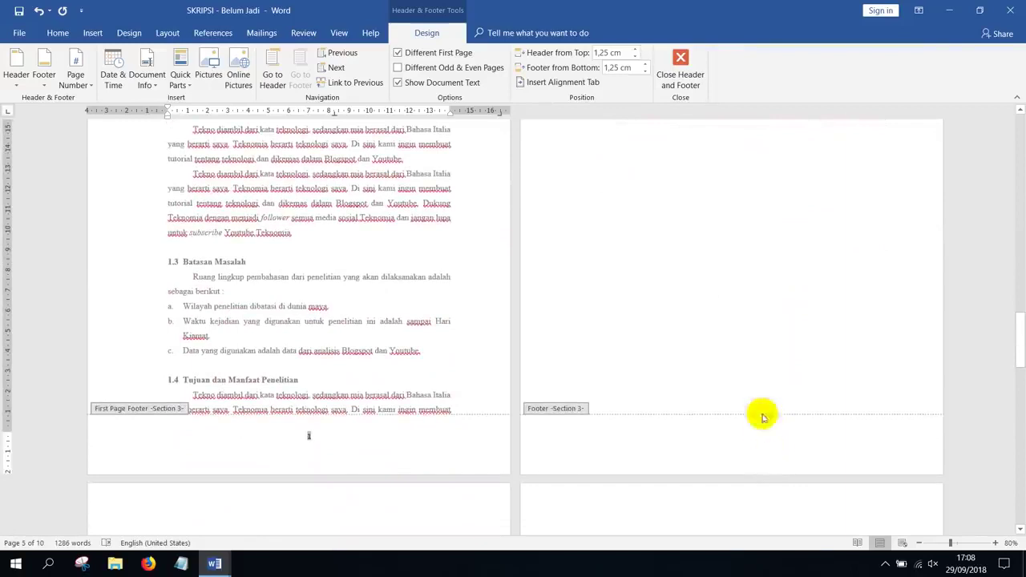
scroll(807, 335, up, 5)
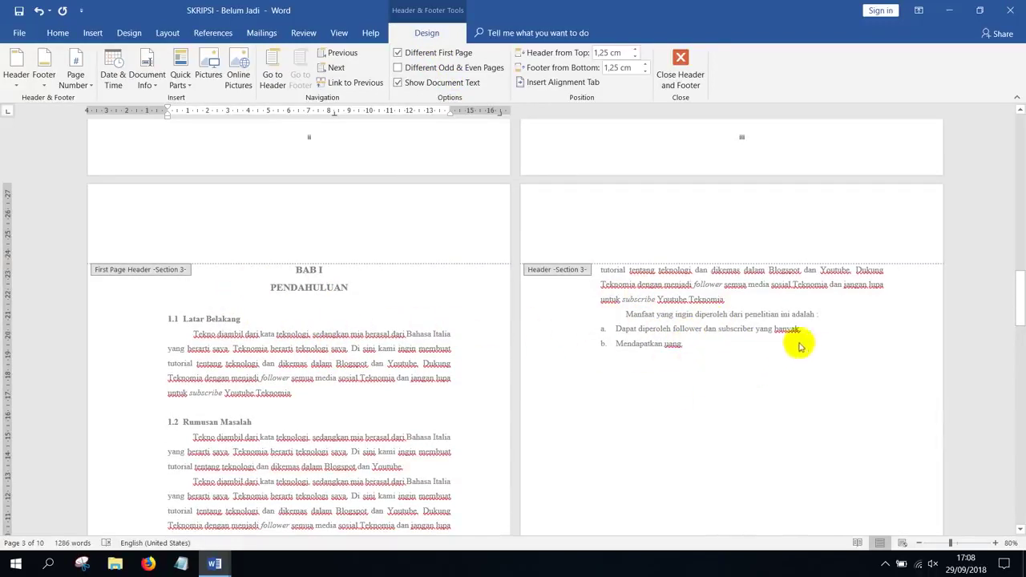
scroll(826, 290, down, 1)
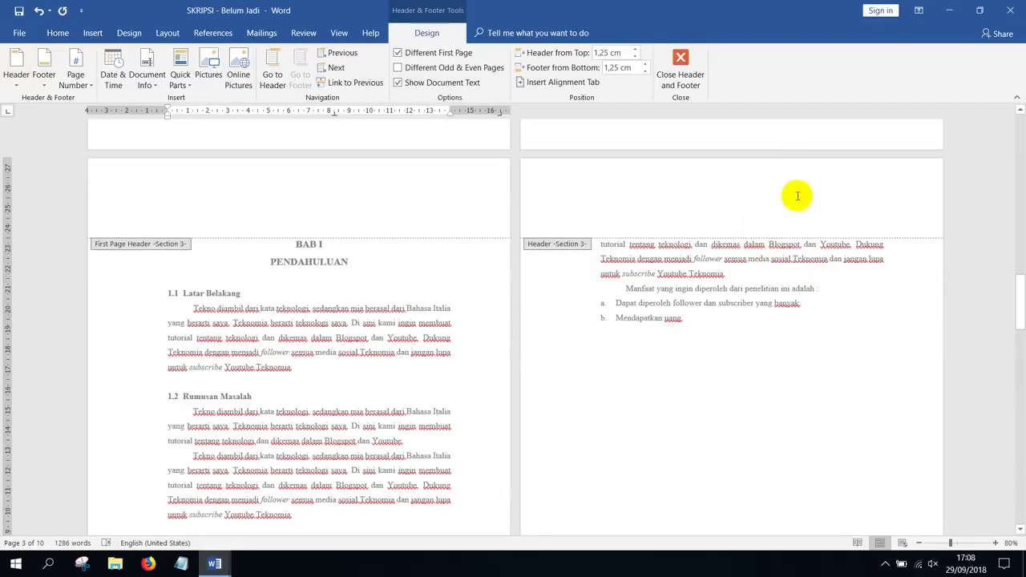
click(821, 189)
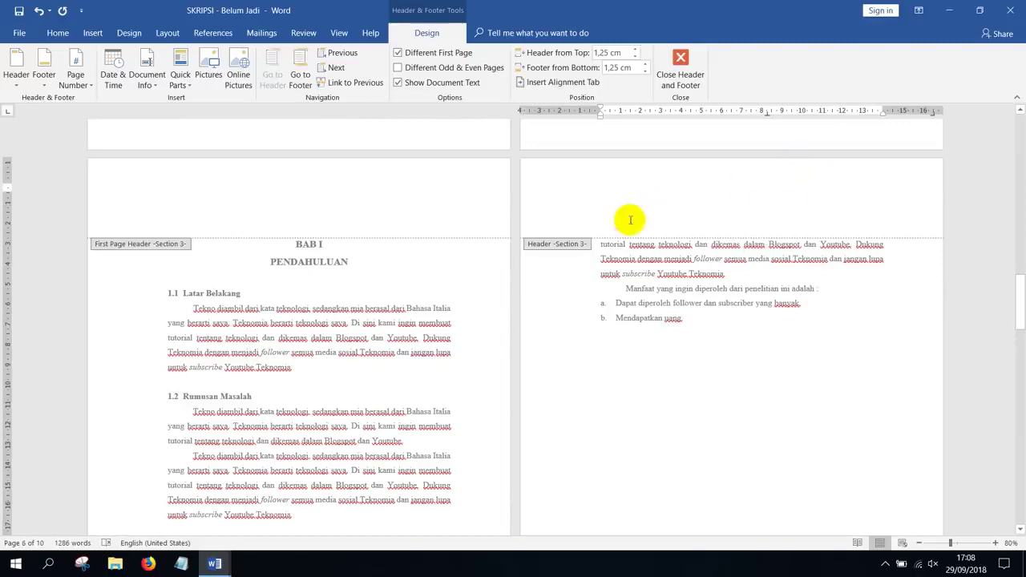
click(75, 71)
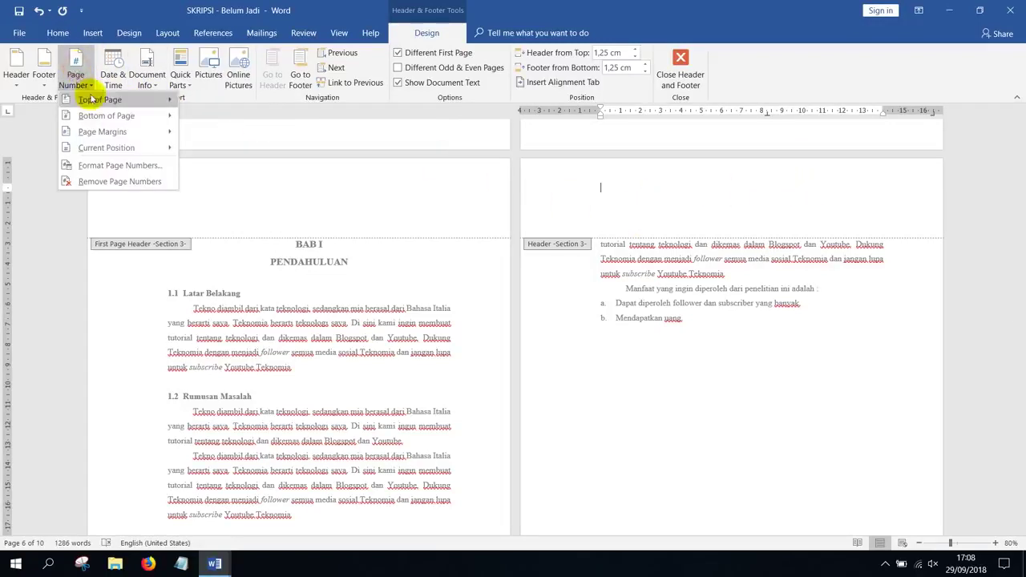
mouse_move(100, 99)
click(380, 271)
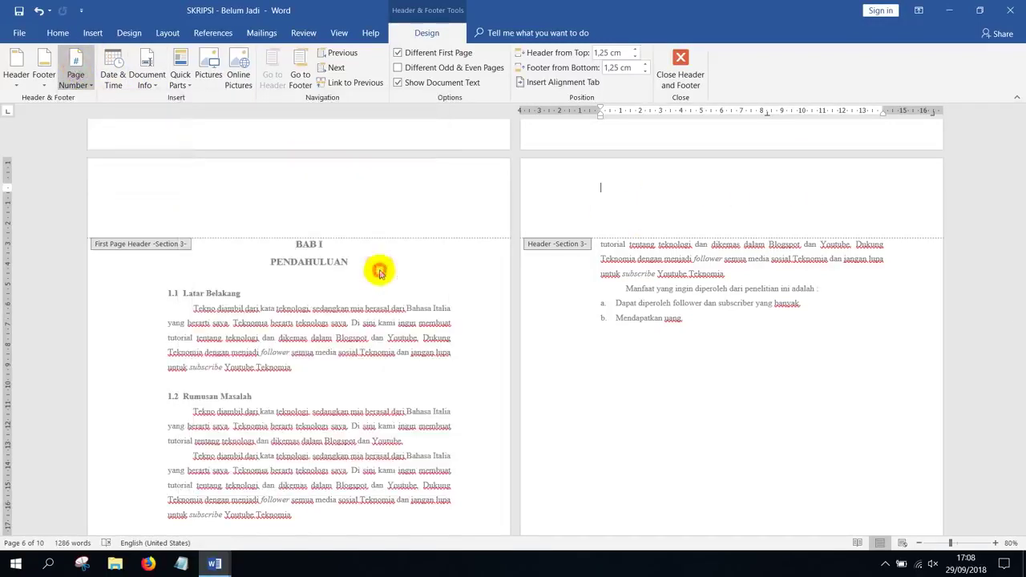
Check the page numbers in the headers and footers of the BAB II DASAR TEORI pages in Section 4.
scroll(776, 267, down, 10)
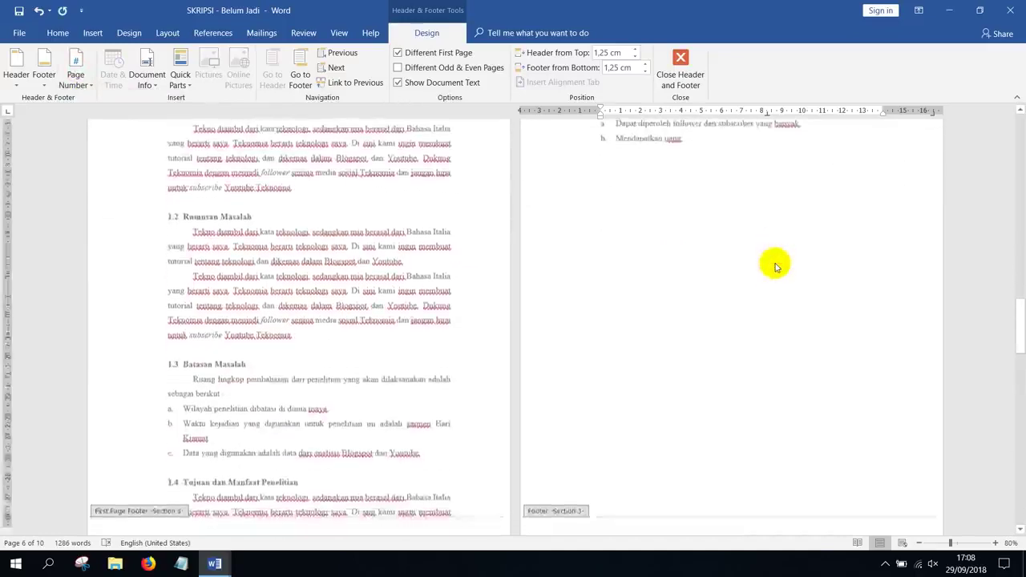
scroll(761, 267, down, 3)
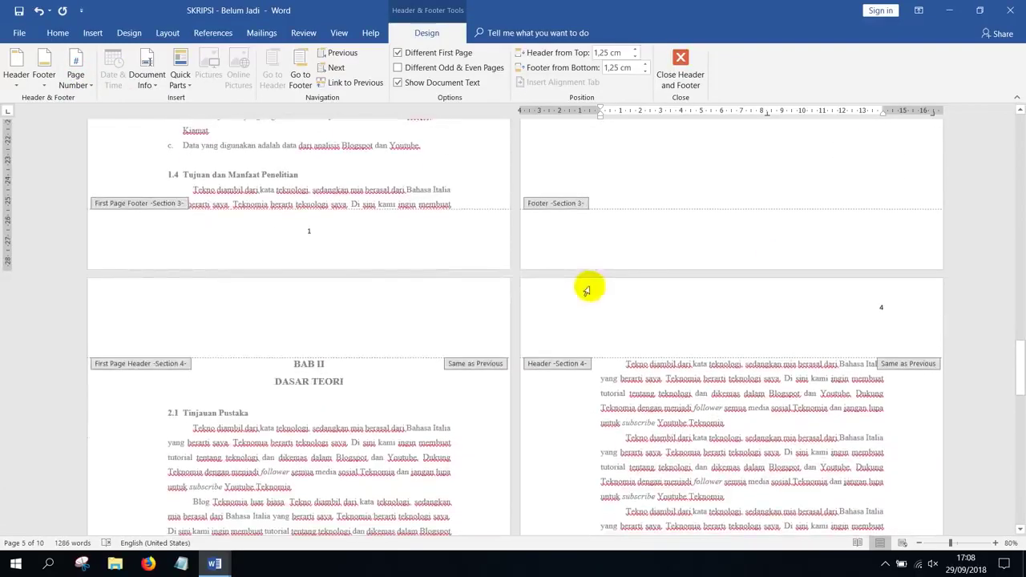
scroll(399, 345, down, 5)
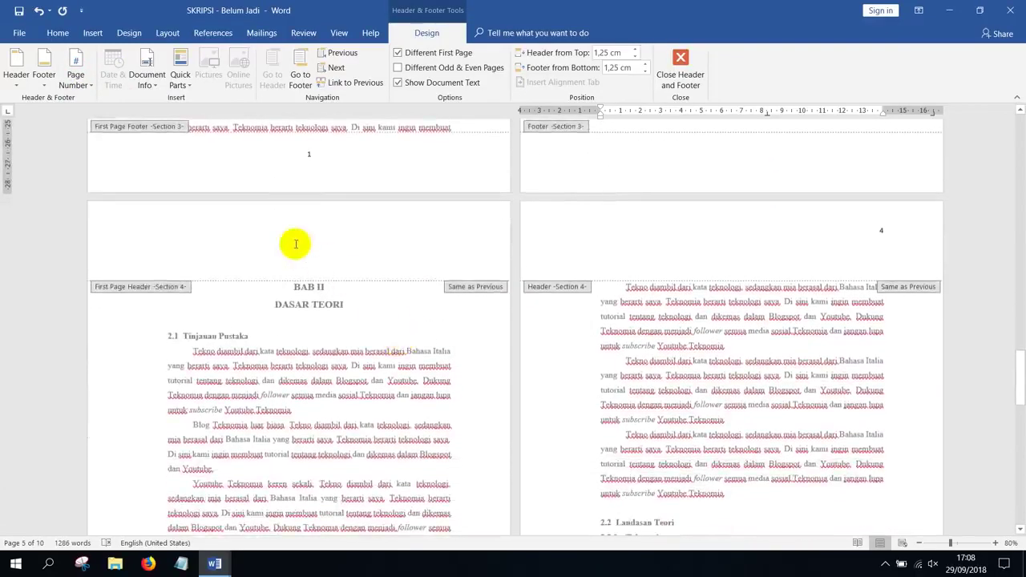
scroll(293, 242, down, 6)
scroll(295, 249, down, 15)
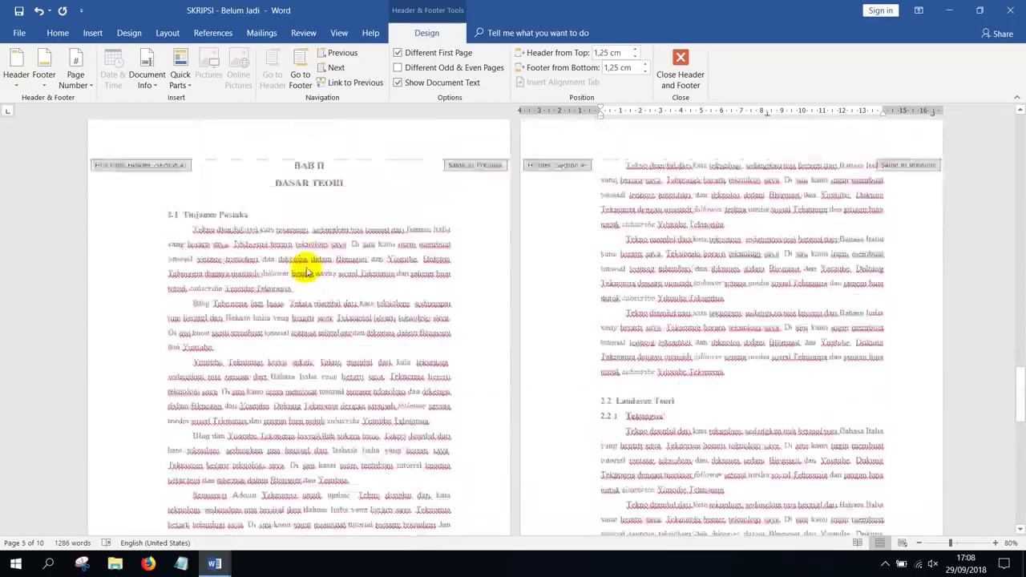
scroll(311, 292, down, 8)
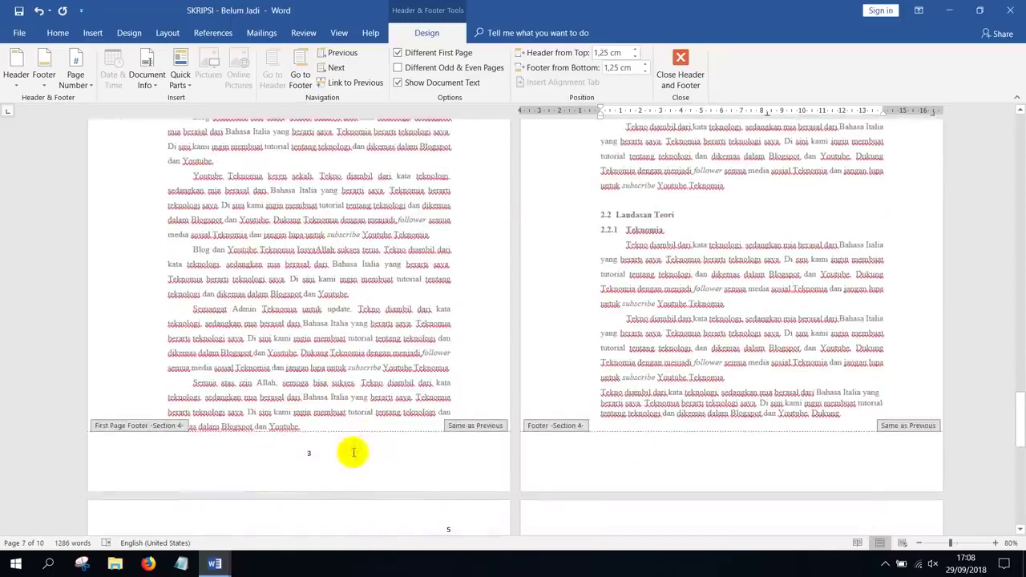
click(338, 454)
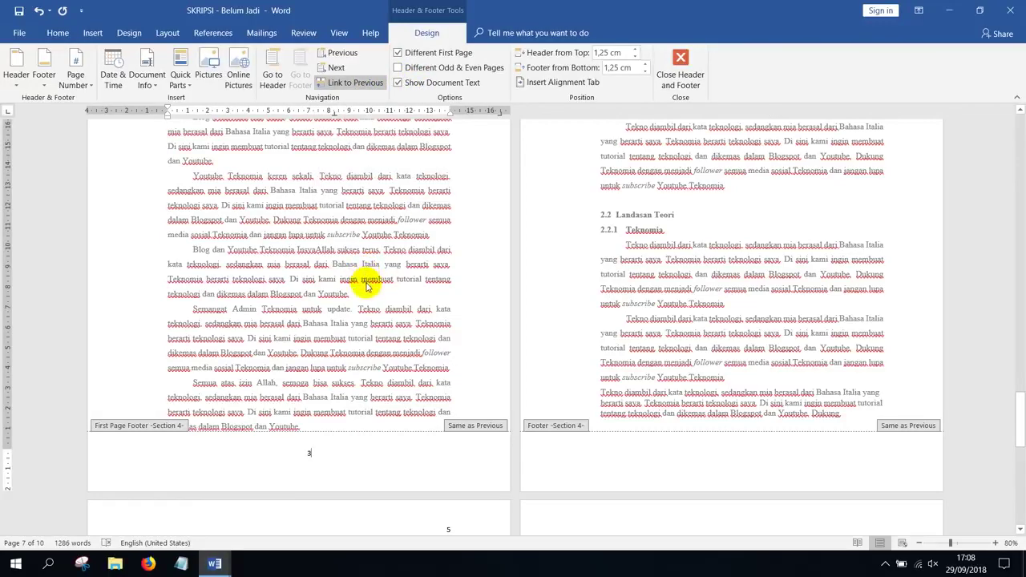
scroll(366, 286, up, 15)
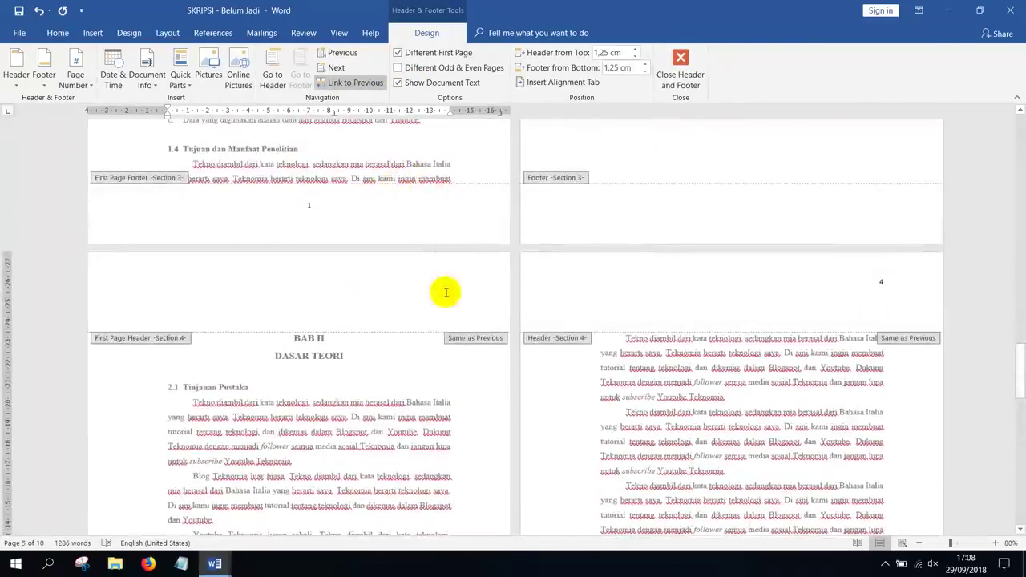
scroll(449, 371, down, 6)
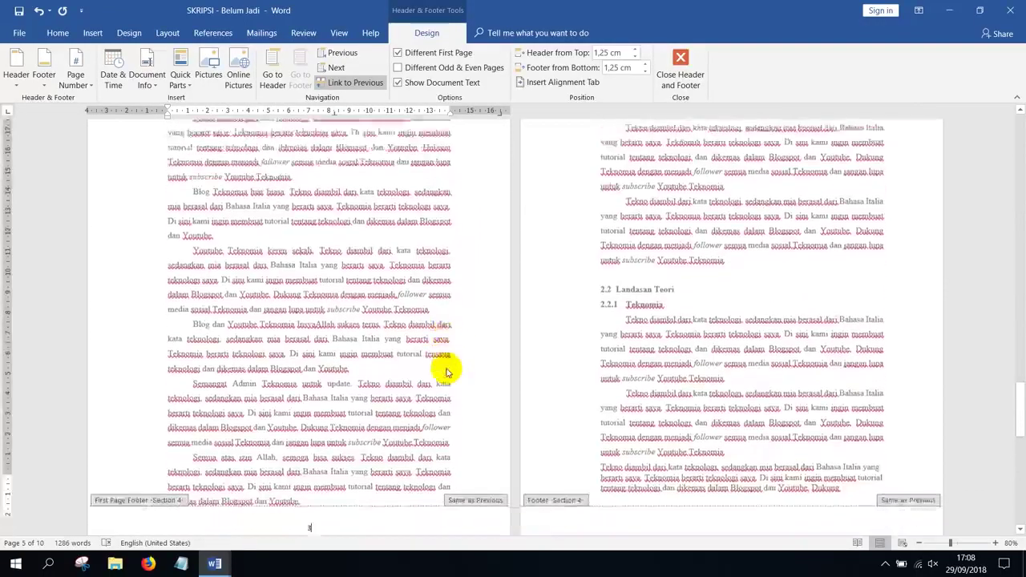
Insert a centred Plain Number 2 page number at the bottom of the DAFTAR PUSTAKA page, in the Section 5 footer.
scroll(424, 357, down, 3)
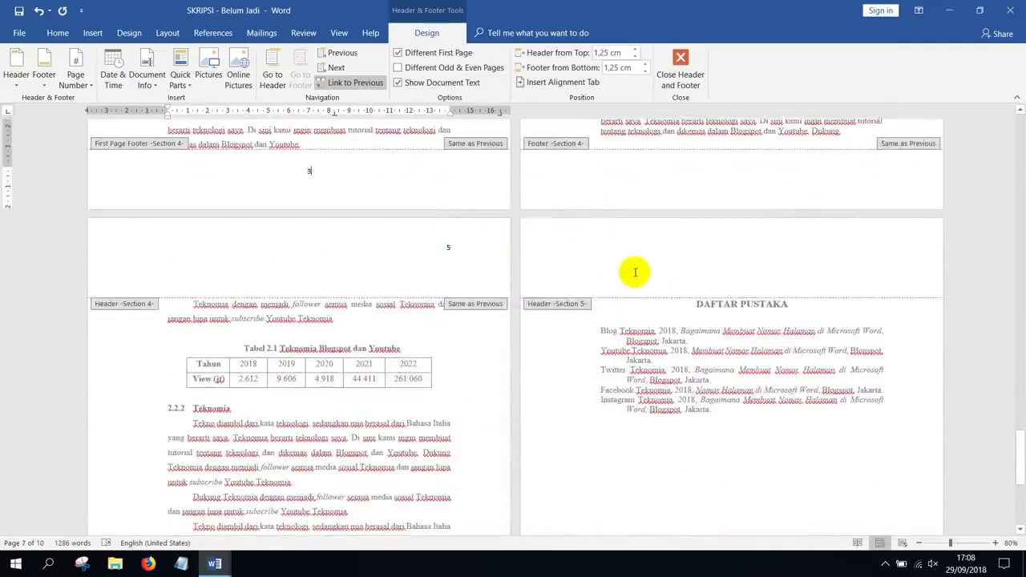
scroll(635, 272, down, 3)
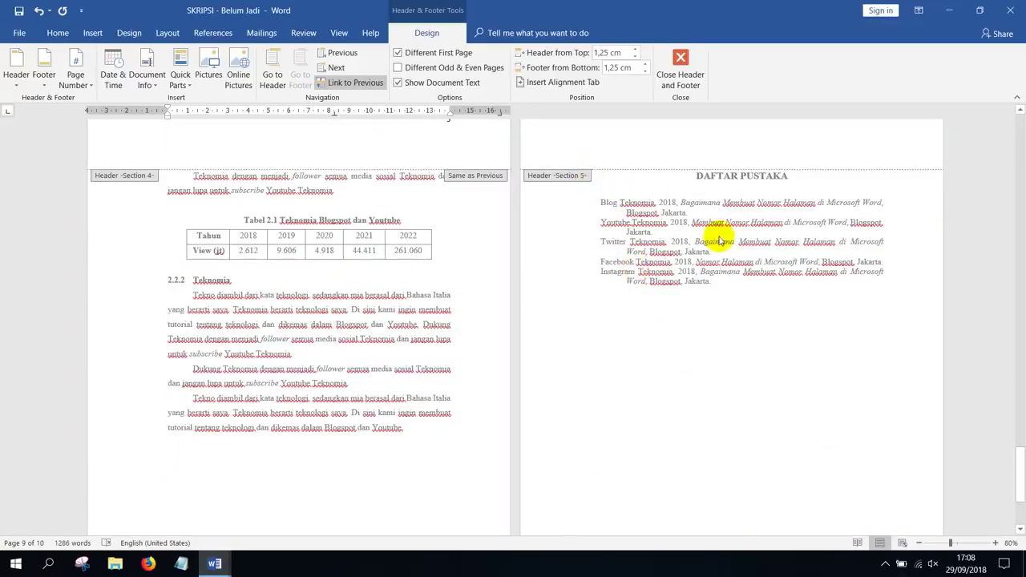
scroll(756, 309, down, 4)
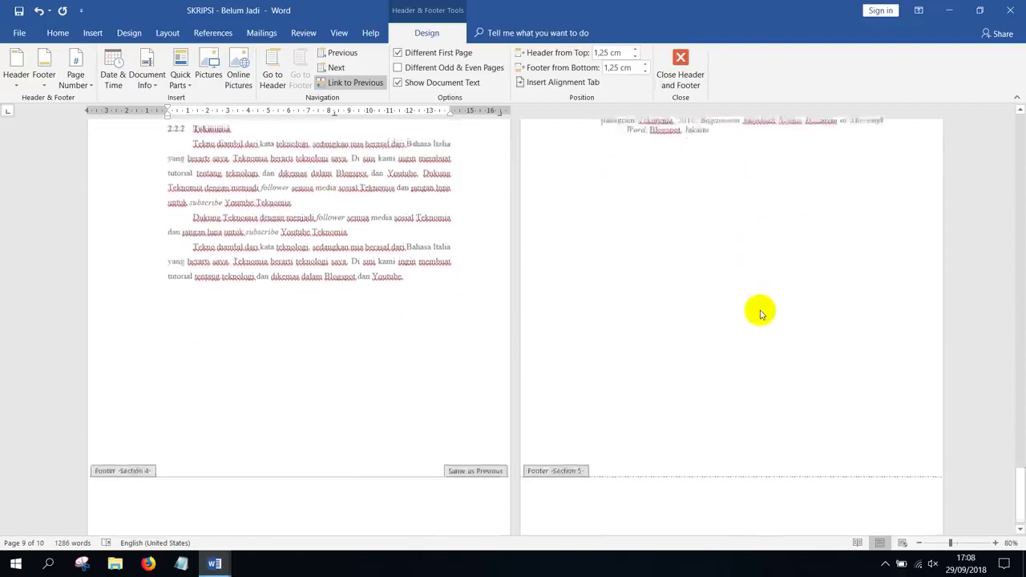
click(741, 505)
click(76, 79)
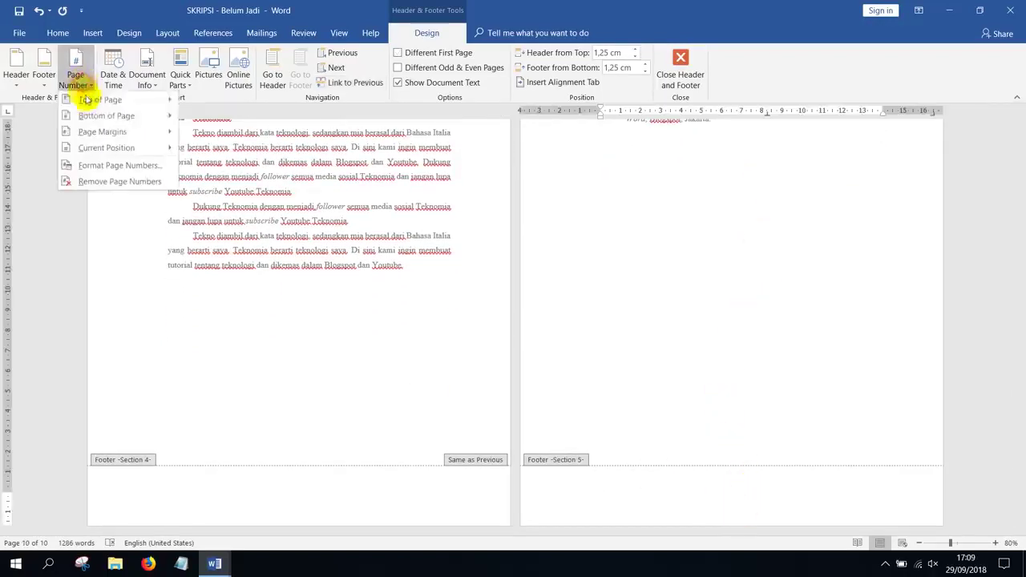
mouse_move(129, 119)
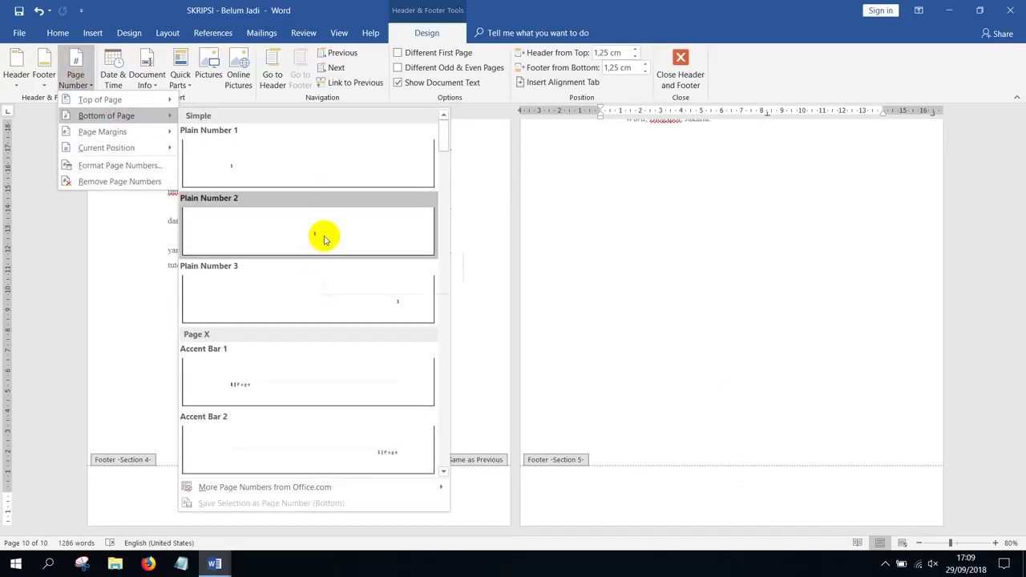
click(325, 238)
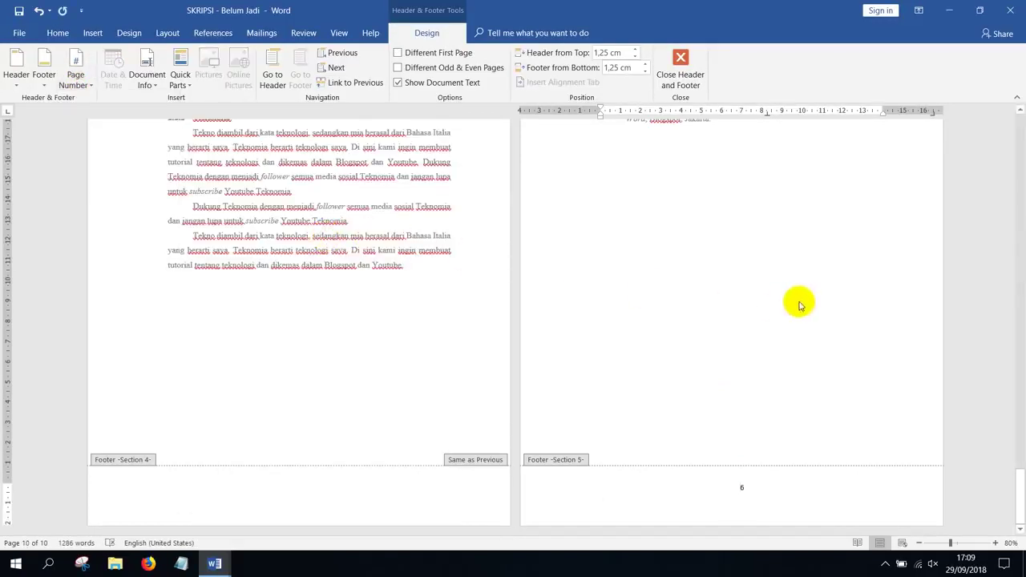
Review the page numbers in every section's headers and footers, from the cover page through DAFTAR PUSTAKA.
drag(1018, 475, 1018, 117)
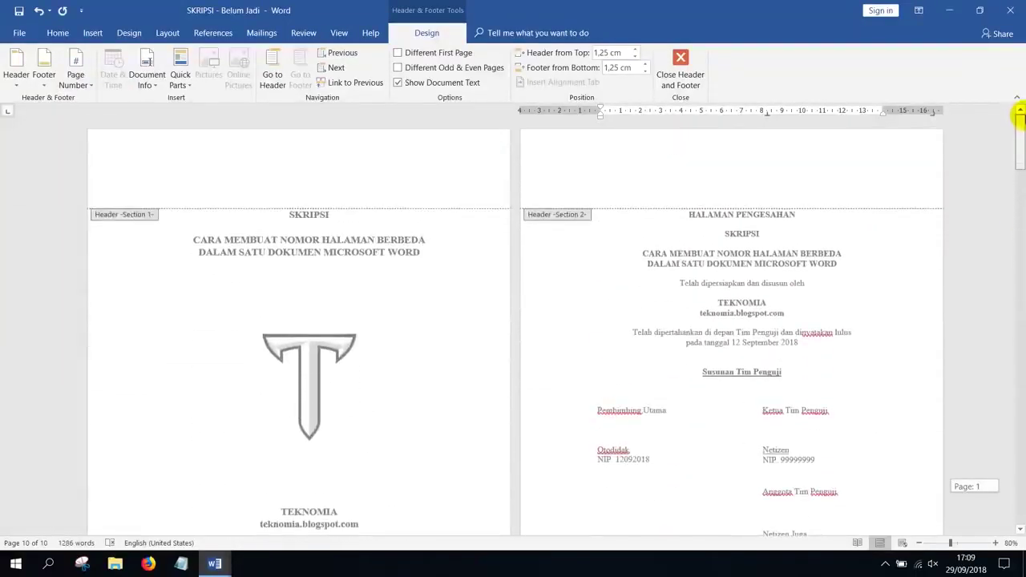
scroll(379, 333, down, 5)
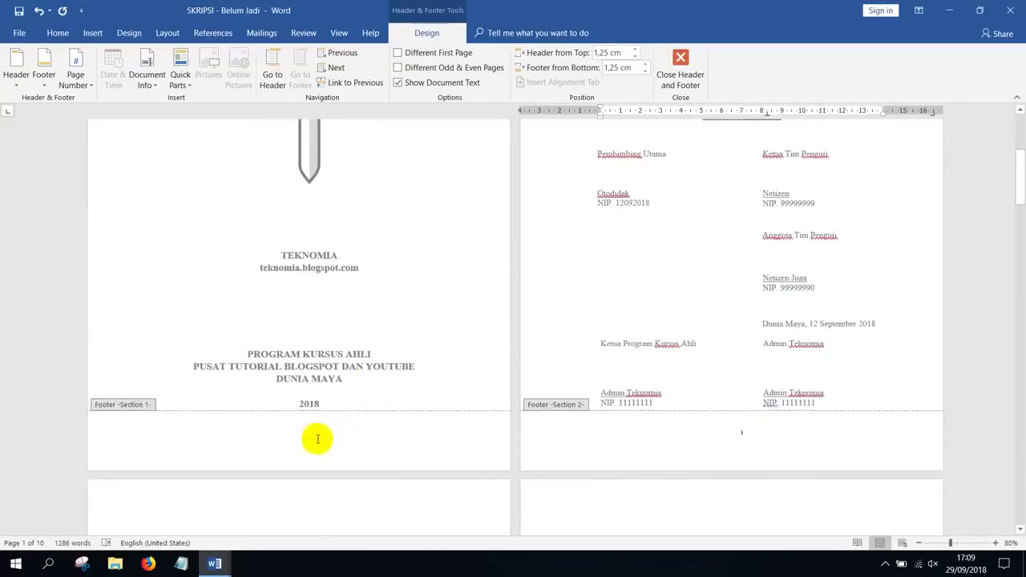
scroll(374, 434, up, 9)
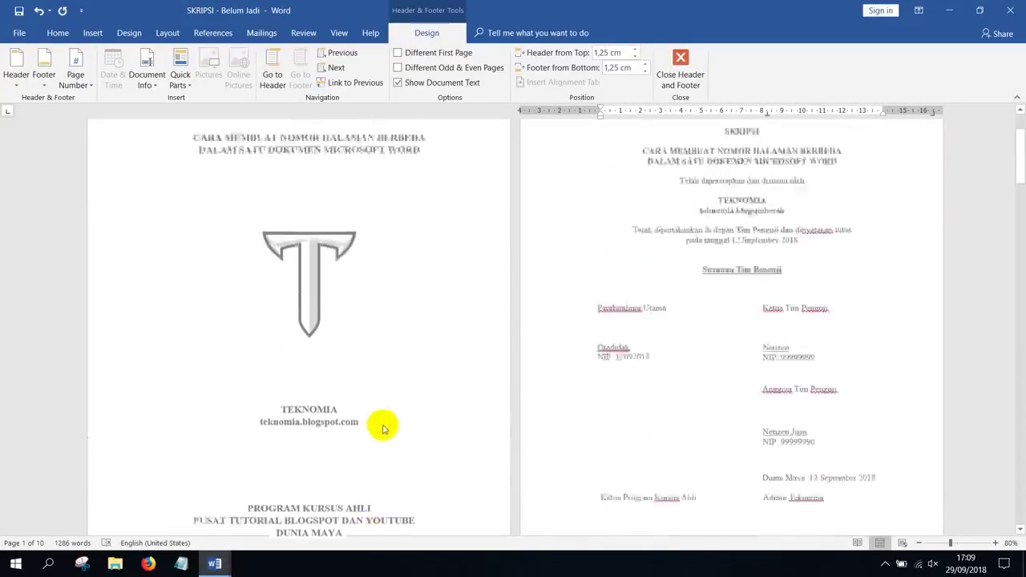
scroll(722, 258, down, 4)
scroll(722, 258, down, 7)
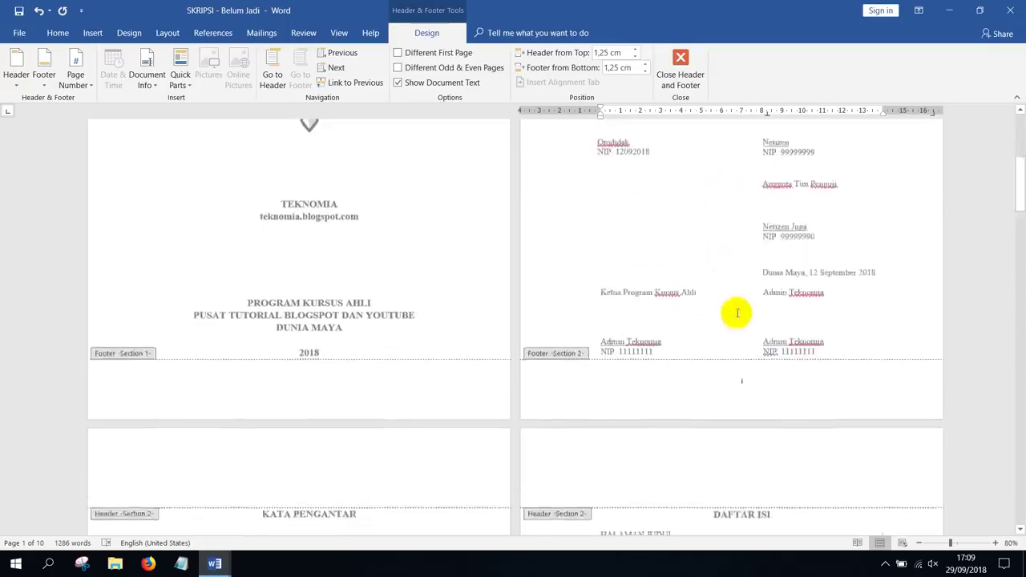
scroll(719, 338, down, 8)
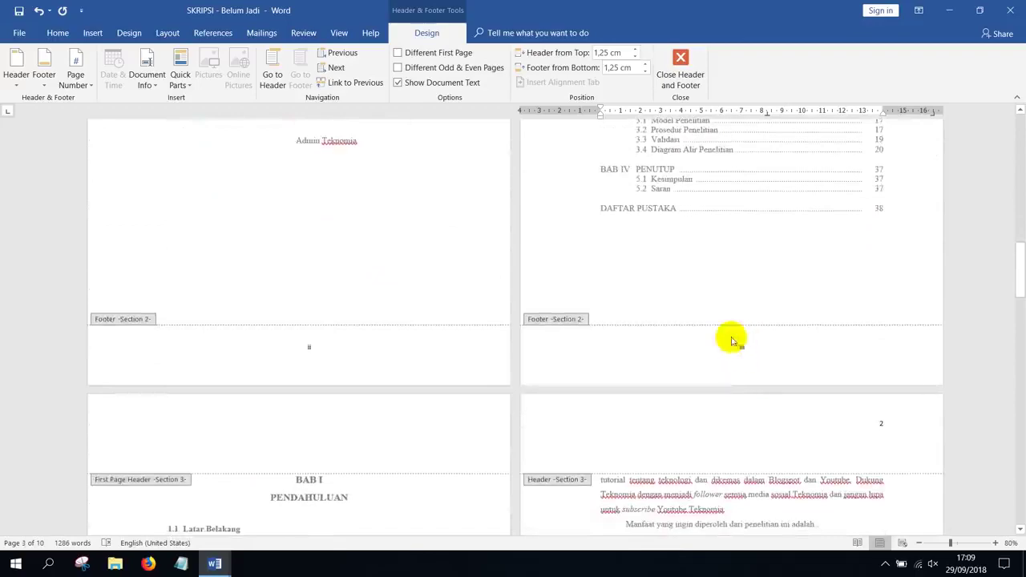
scroll(731, 341, down, 5)
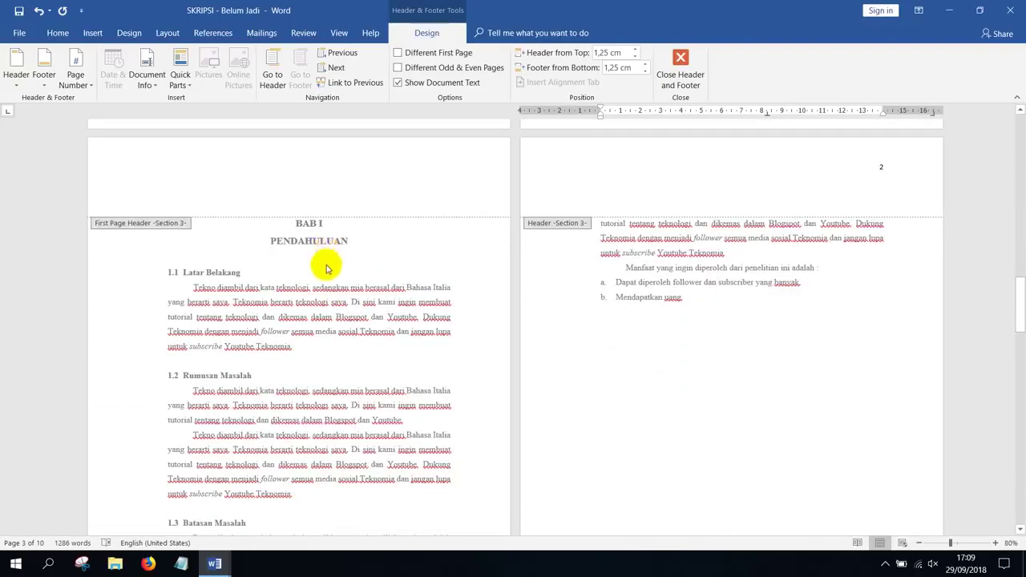
scroll(326, 269, down, 5)
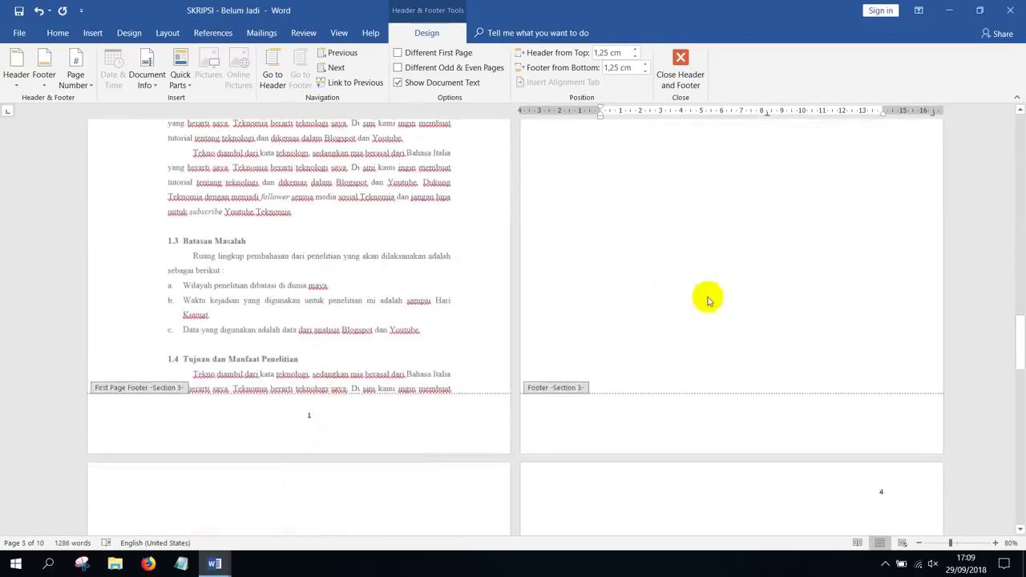
scroll(708, 301, up, 7)
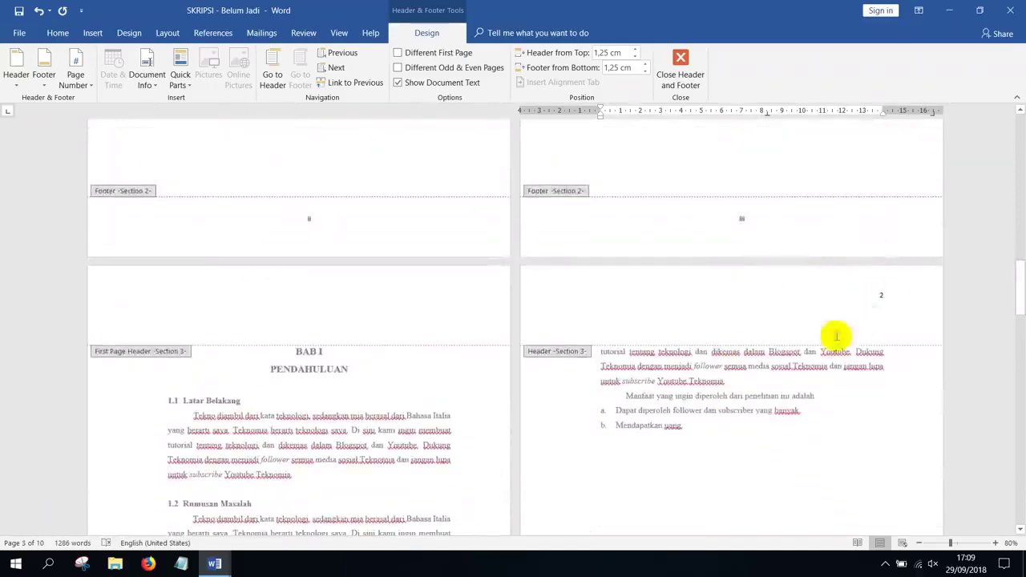
scroll(836, 336, down, 15)
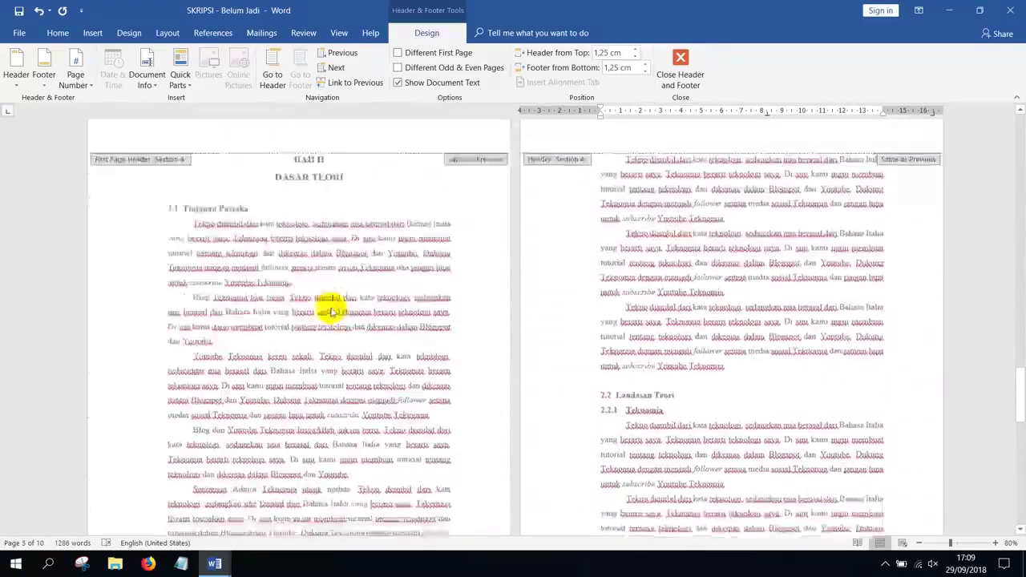
scroll(331, 311, down, 5)
scroll(560, 317, up, 2)
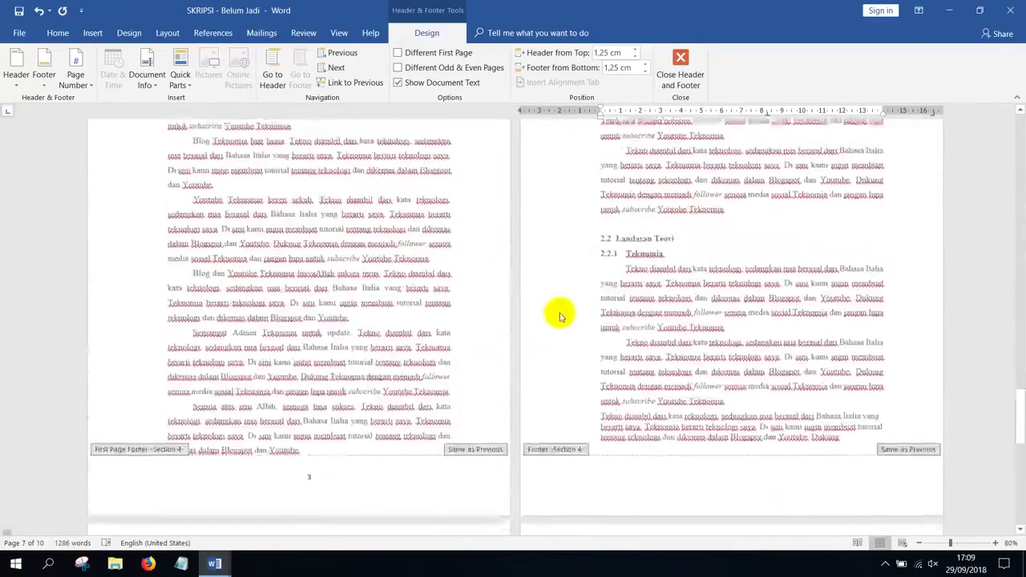
scroll(790, 268, up, 5)
scroll(646, 375, down, 2)
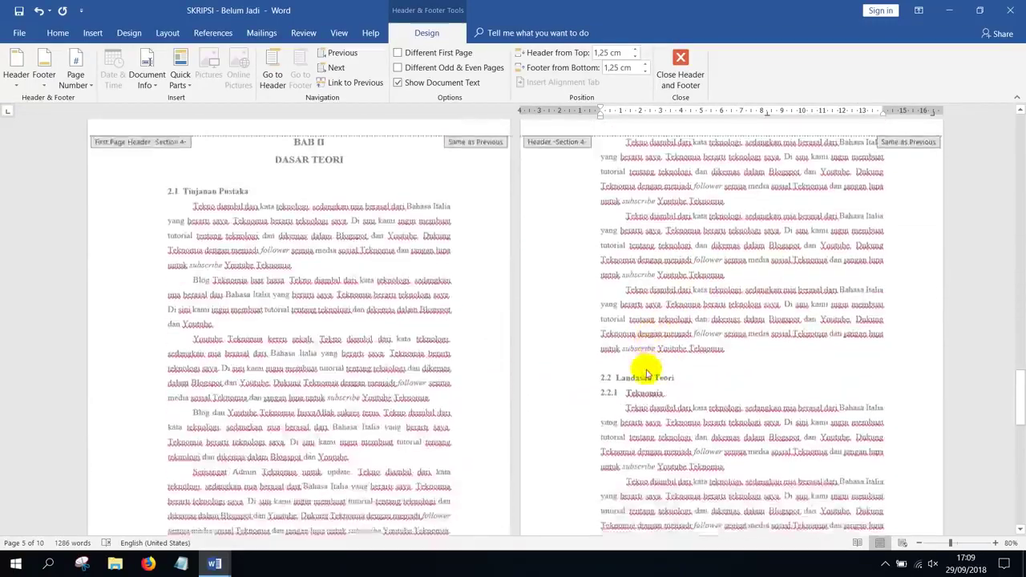
scroll(534, 339, down, 8)
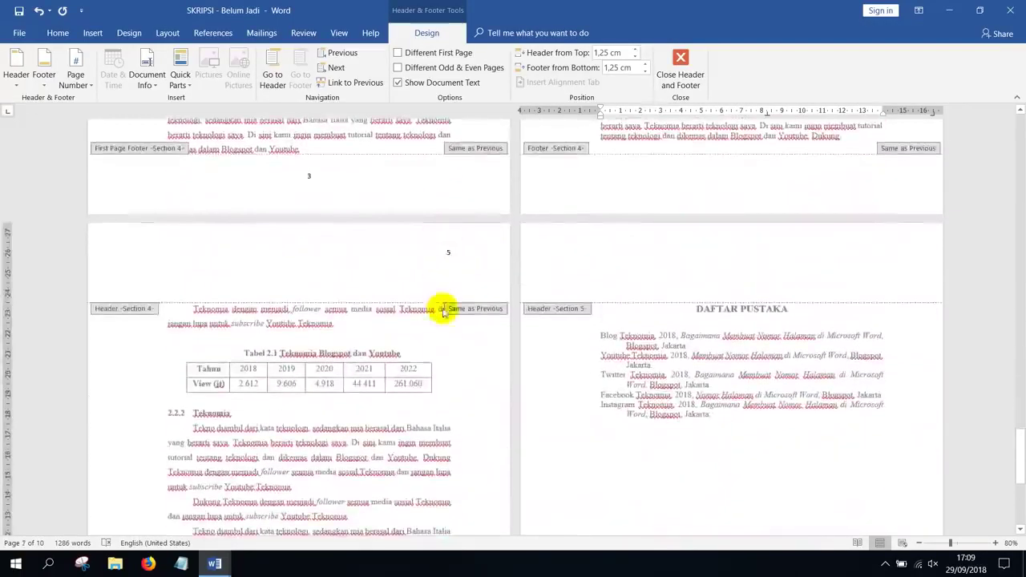
scroll(444, 311, down, 5)
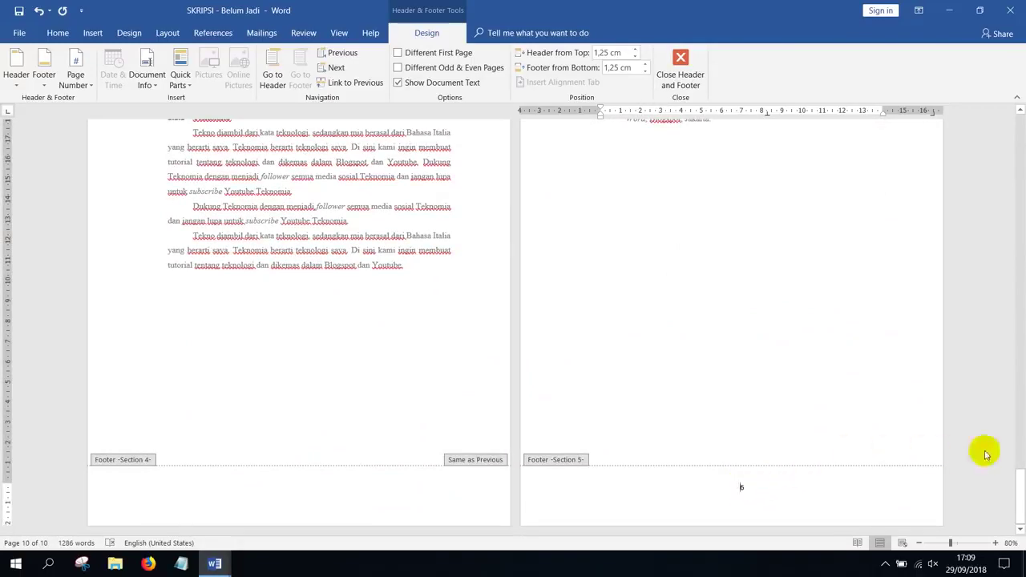
Format the page number in the Section 2 footer of the HALAMAN PENGESAHAN page as Times New Roman, size 18.
drag(1014, 492, 1019, 109)
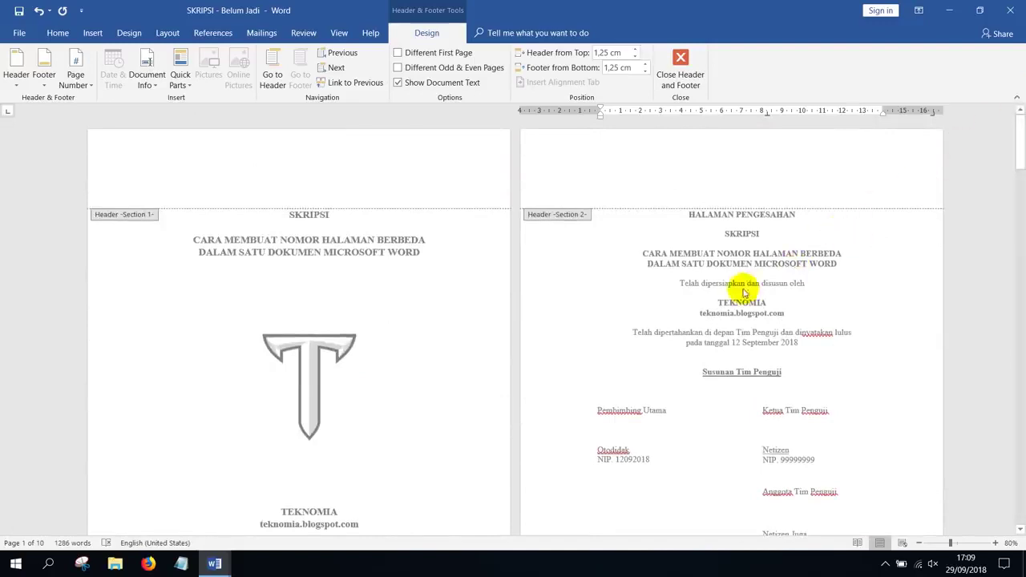
scroll(742, 348, down, 3)
scroll(754, 333, down, 3)
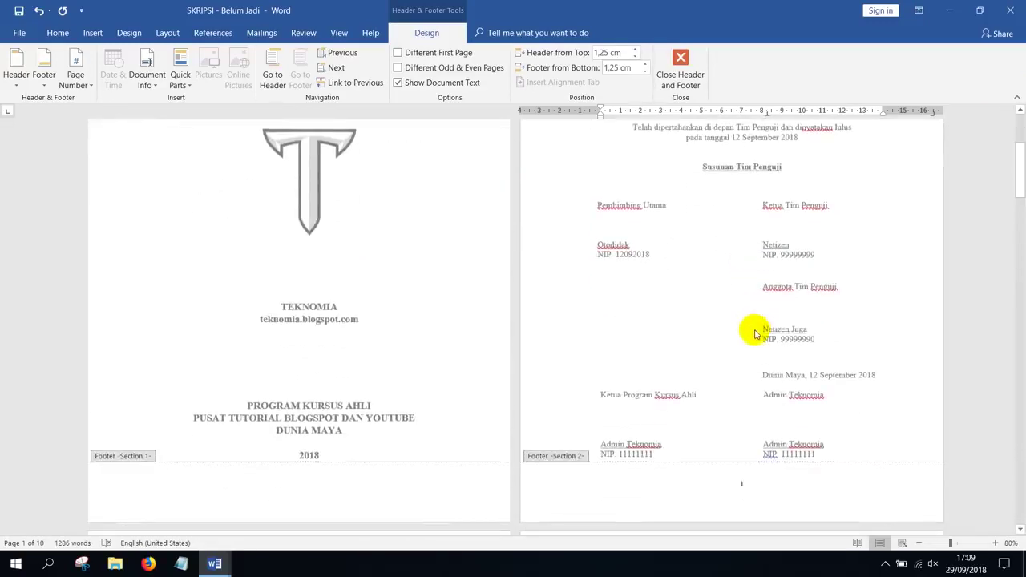
scroll(754, 334, down, 4)
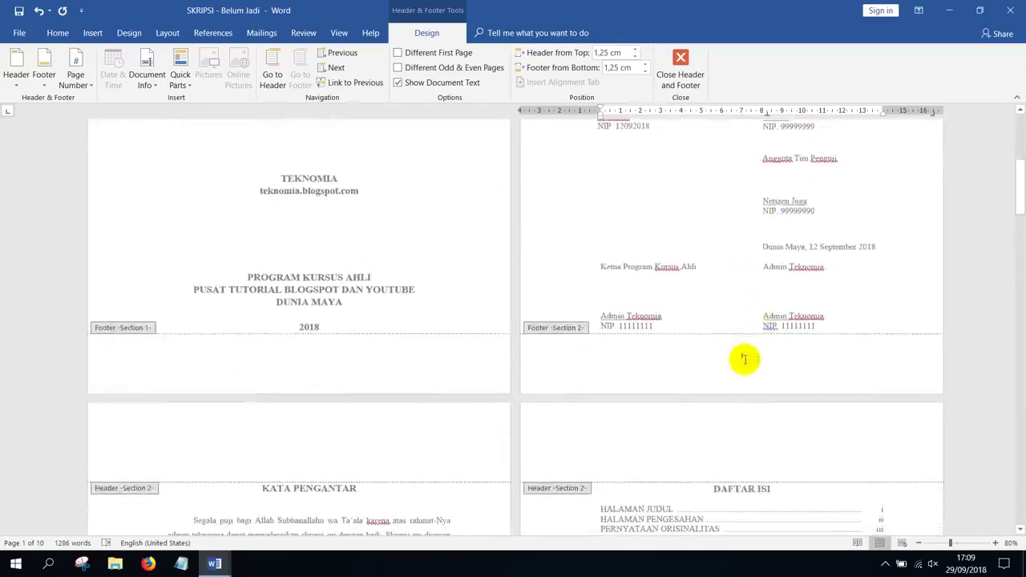
click(744, 359)
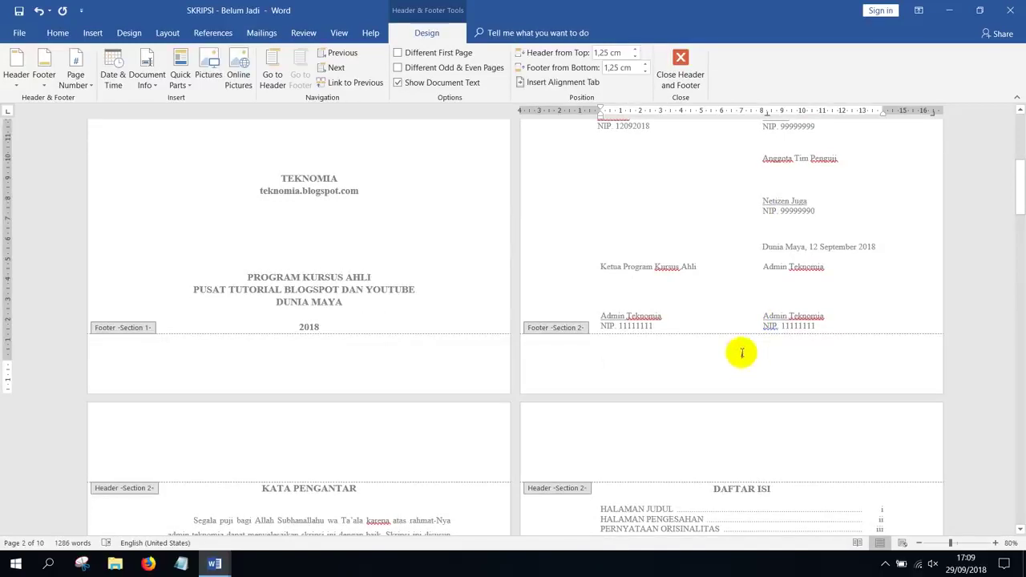
right_click(741, 356)
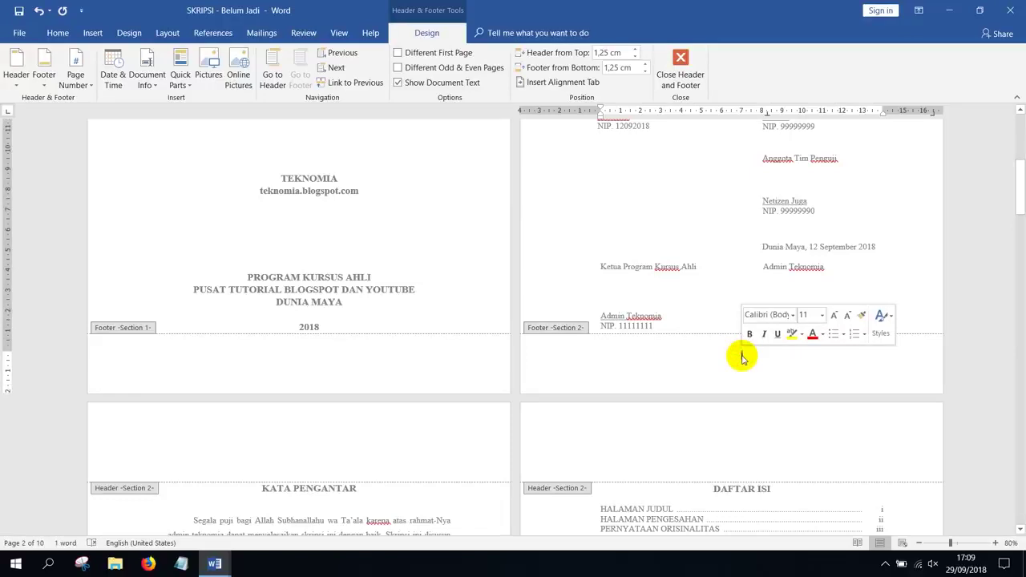
click(793, 316)
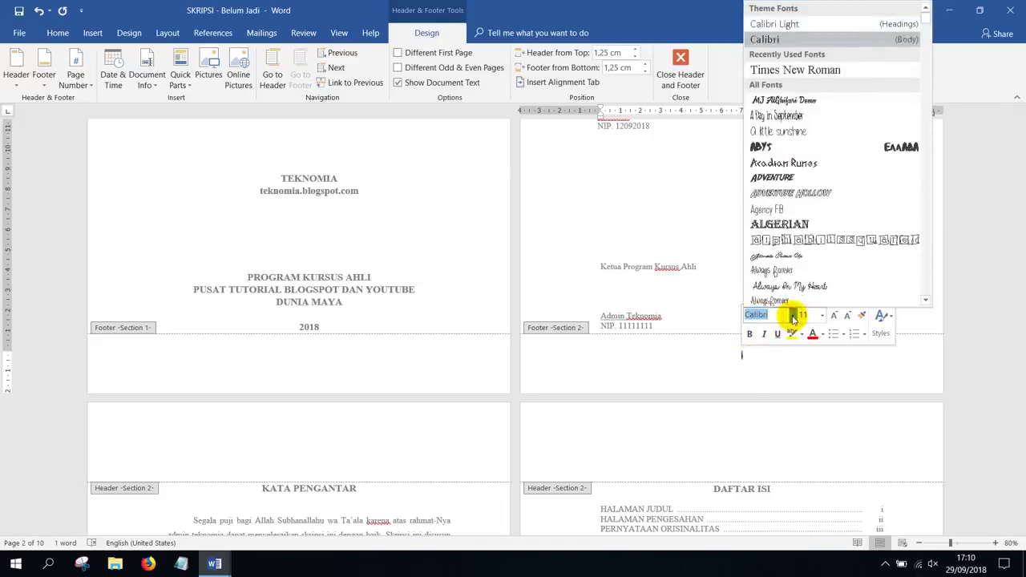
click(812, 80)
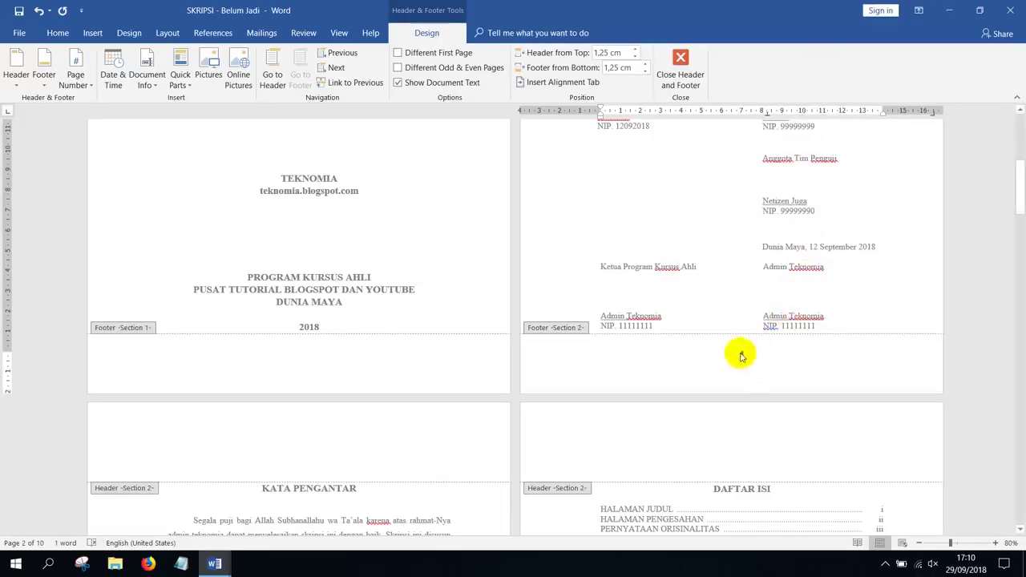
click(742, 357)
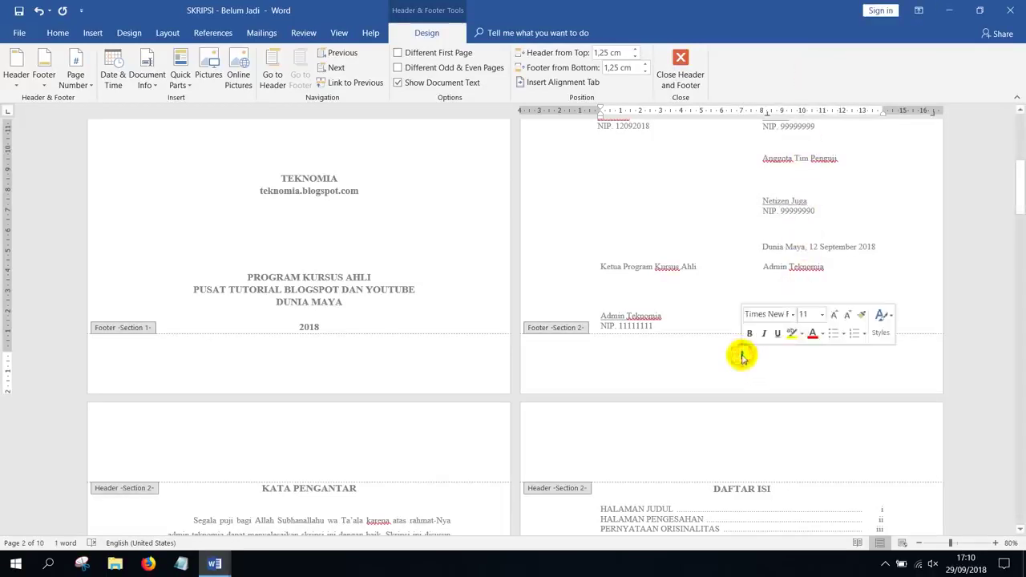
click(823, 315)
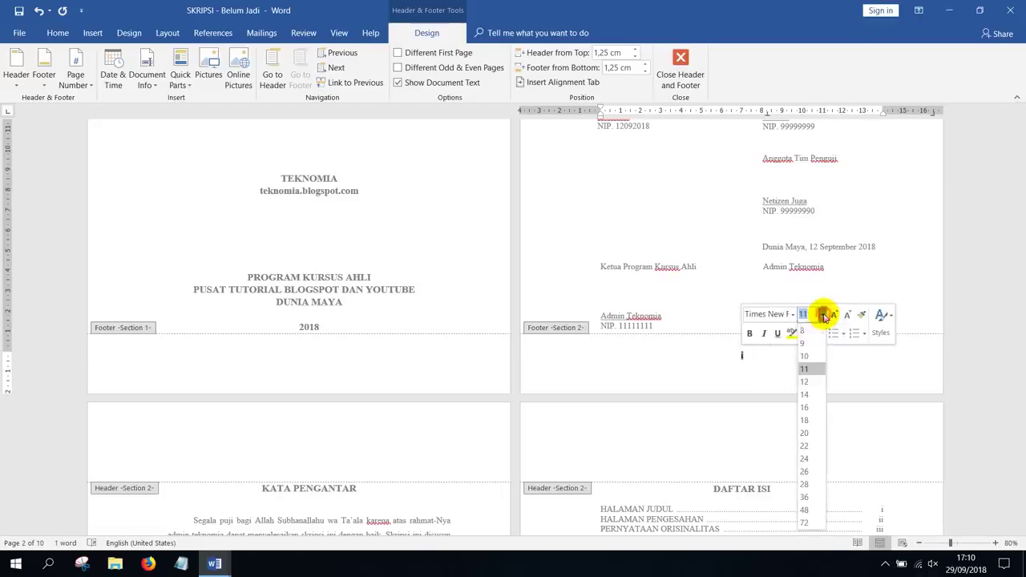
click(805, 420)
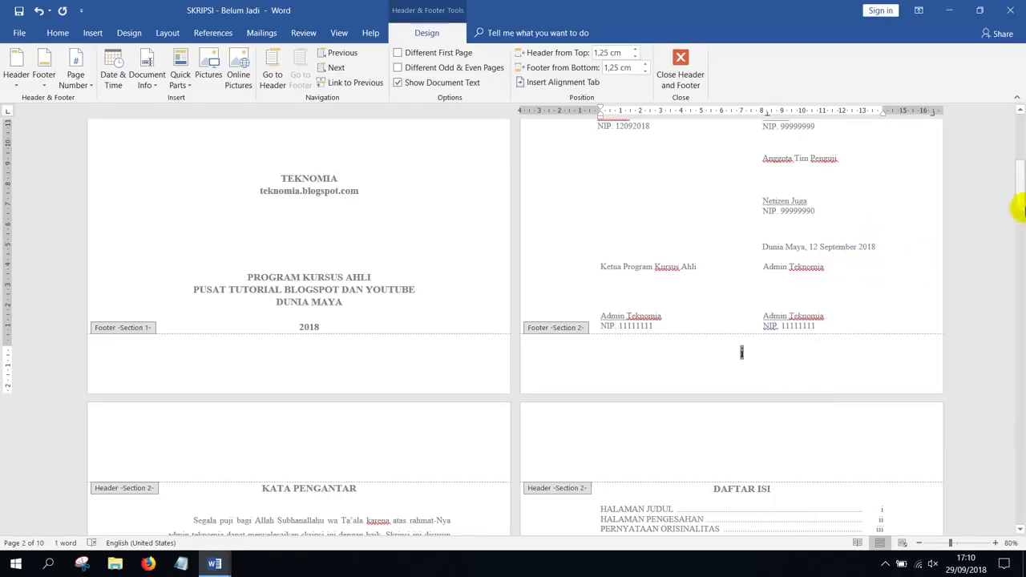
Check the Section 2 footer numbers on the KATA PENGANTAR and DAFTAR ISI pages, and save the document.
drag(1015, 201, 1015, 258)
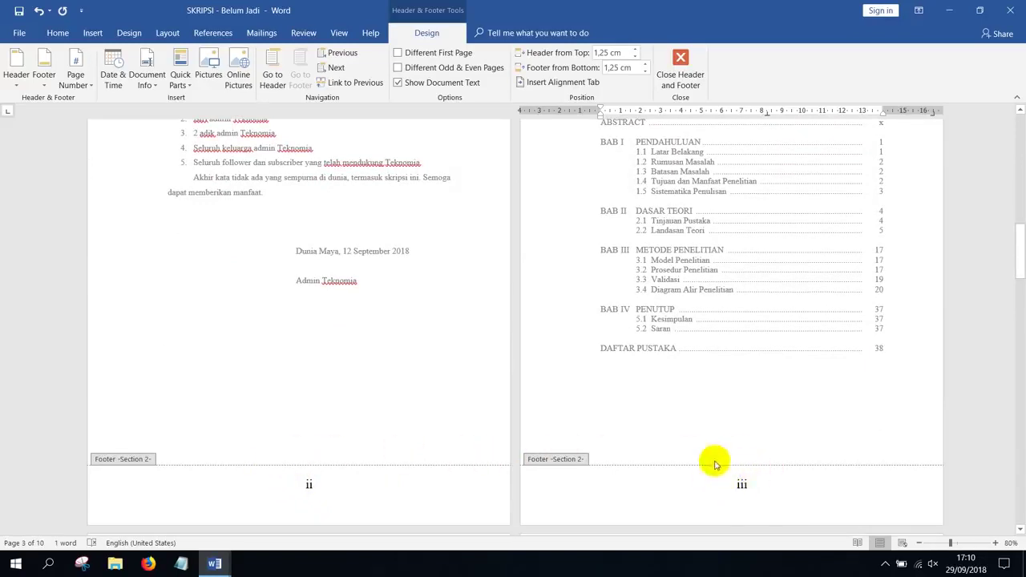
scroll(748, 315, up, 5)
scroll(748, 315, up, 20)
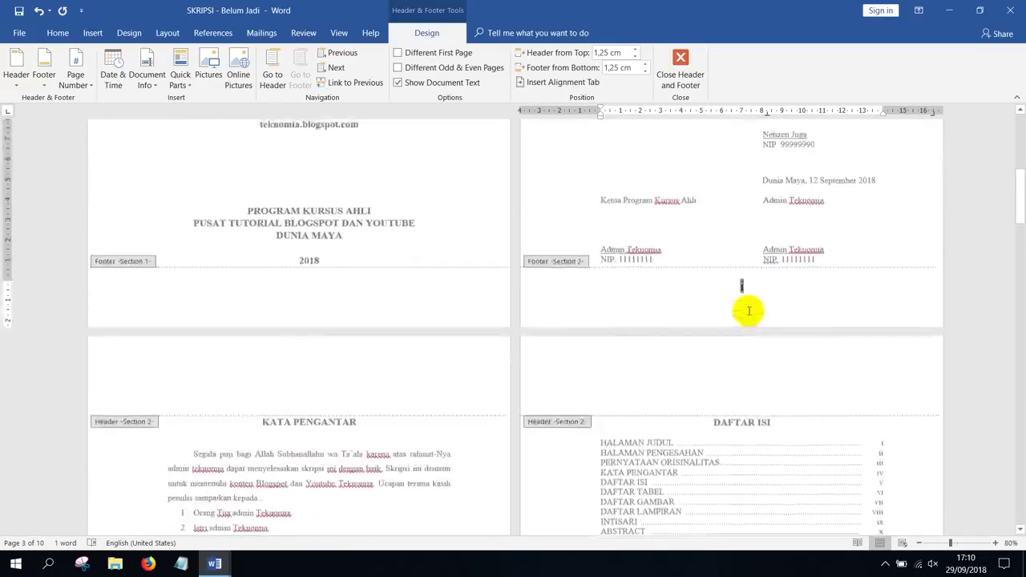
click(18, 11)
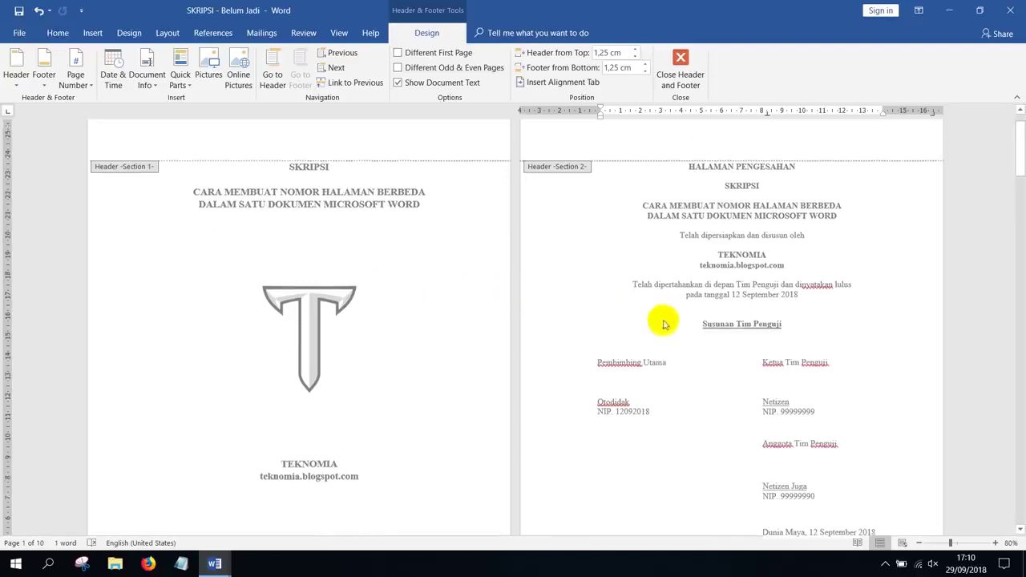
scroll(600, 321, up, 2)
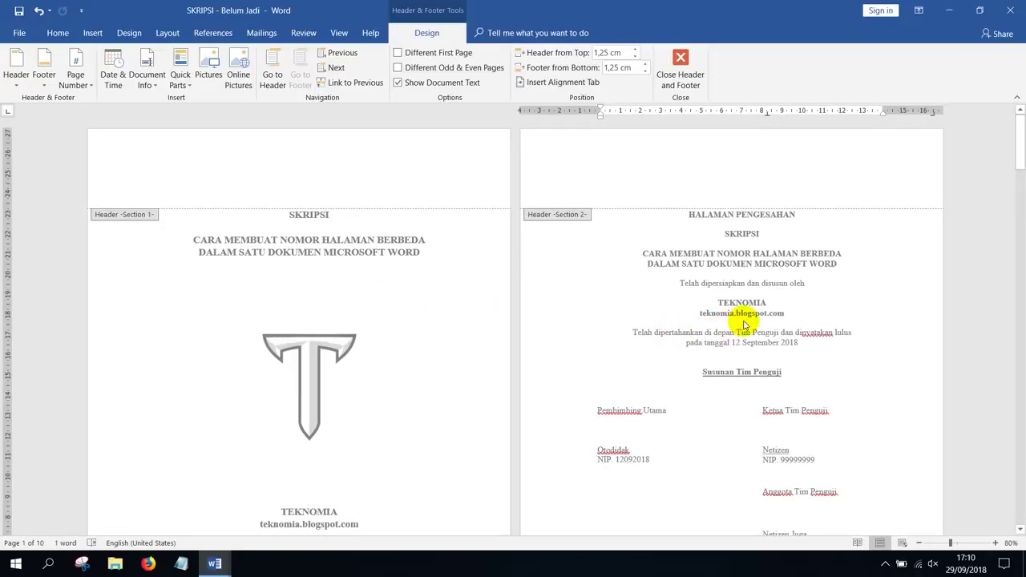